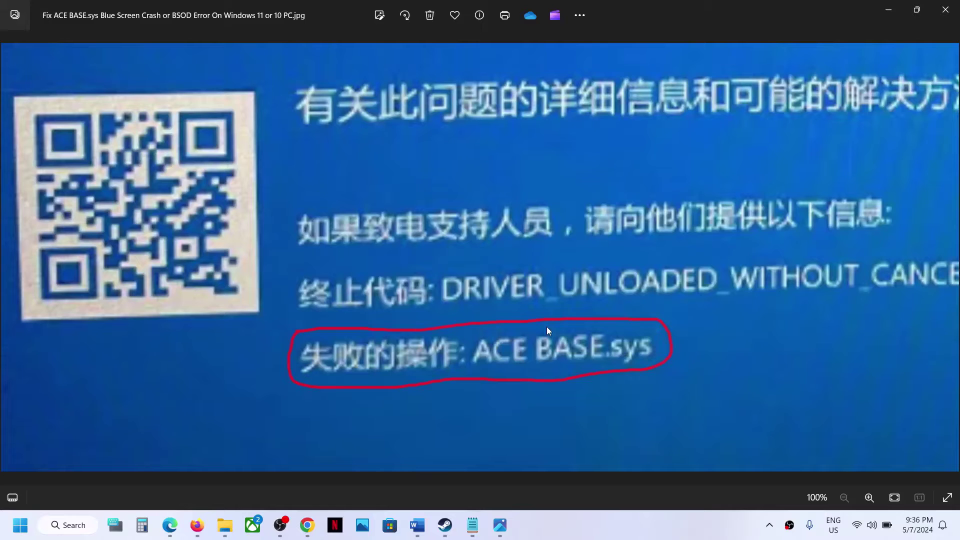
Read the Document1 Word note on the Tencent Game Anti-Cheat component and uninstalling the affected game, and minimize its window
{"action": "mouse_move", "coordinate": [416, 531]}
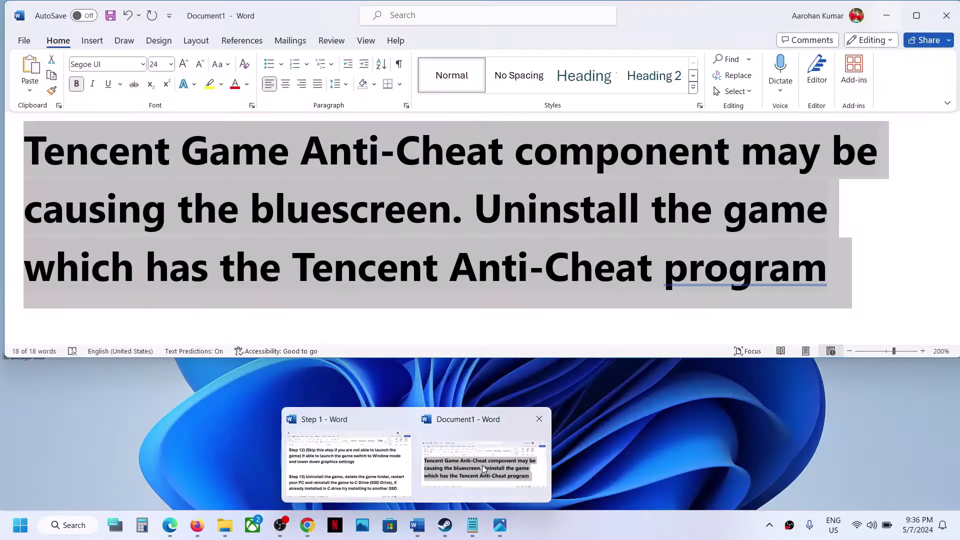
{"action": "left_click", "coordinate": [482, 465]}
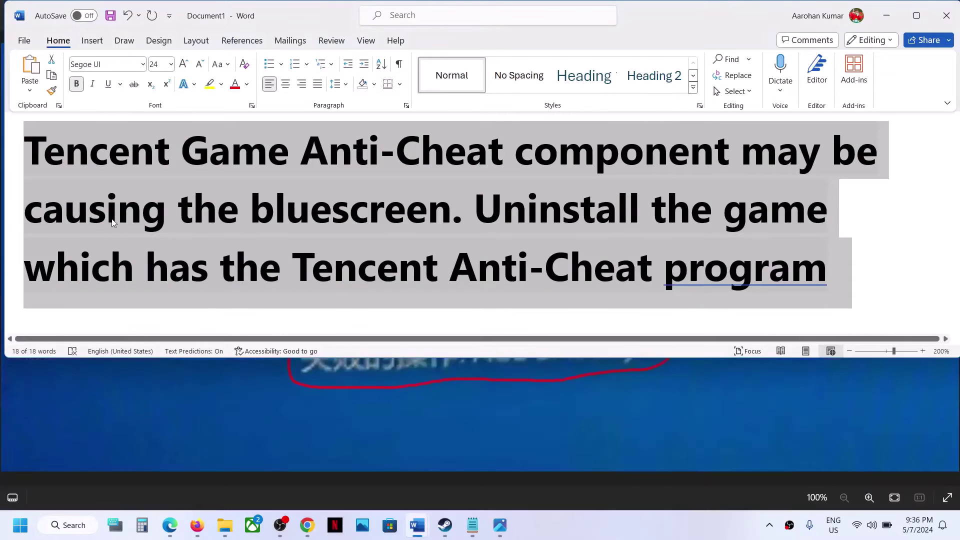
{"action": "left_click", "coordinate": [64, 173]}
{"action": "left_click_drag", "start_coordinate": [64, 173], "coordinate": [442, 204]}
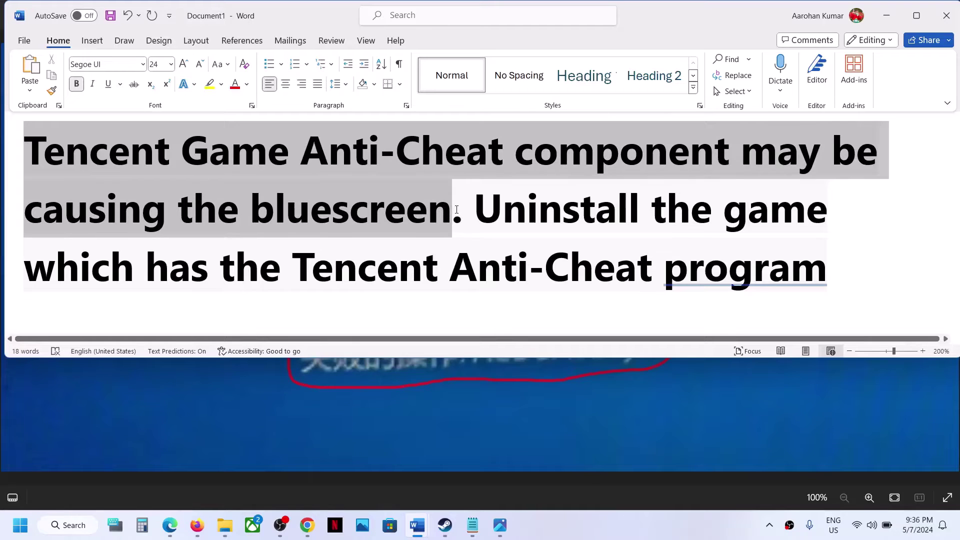
{"action": "left_click_drag", "start_coordinate": [456, 209], "coordinate": [827, 274]}
{"action": "left_click", "coordinate": [428, 209]}
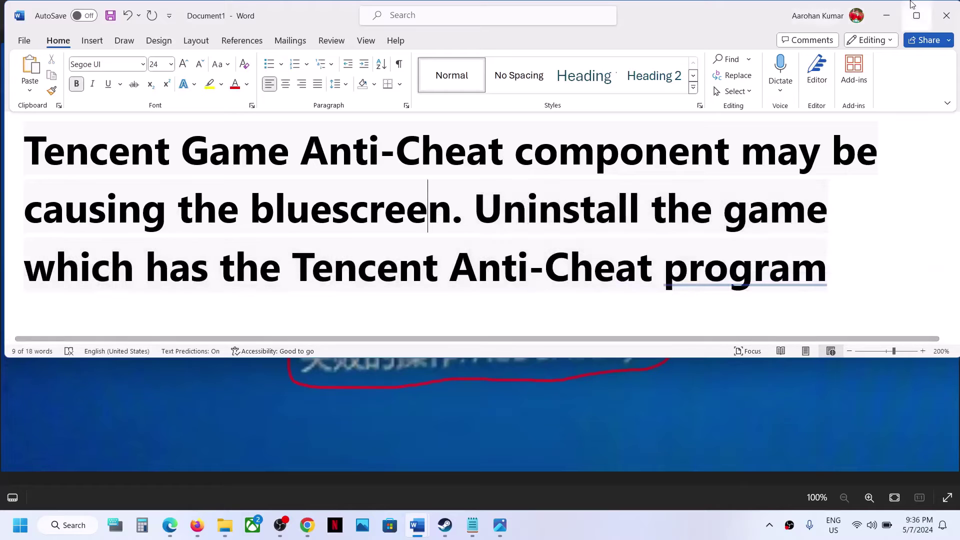
{"action": "left_click", "coordinate": [887, 15]}
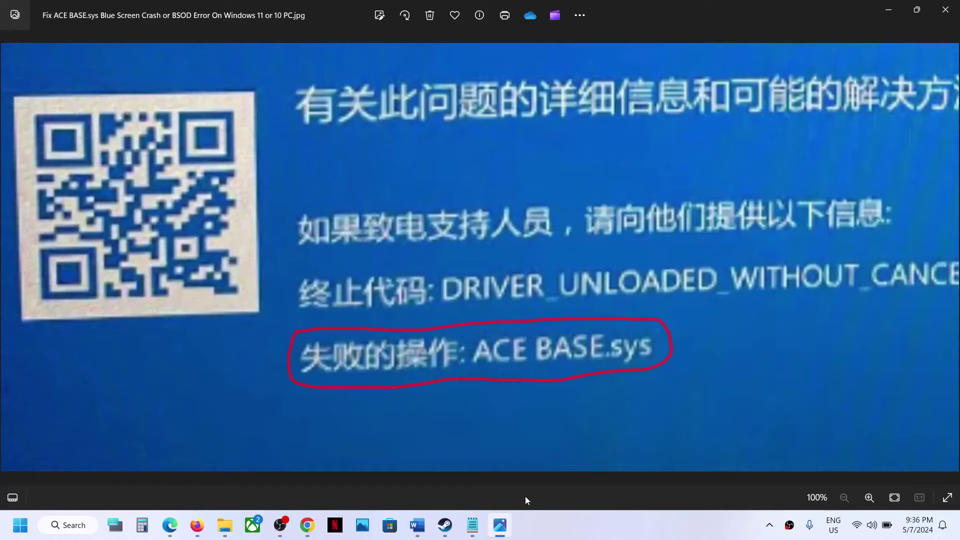
Minimize the error picture and check the Step 1 instruction in the Blue Screen Word document
{"action": "left_click", "coordinate": [500, 525]}
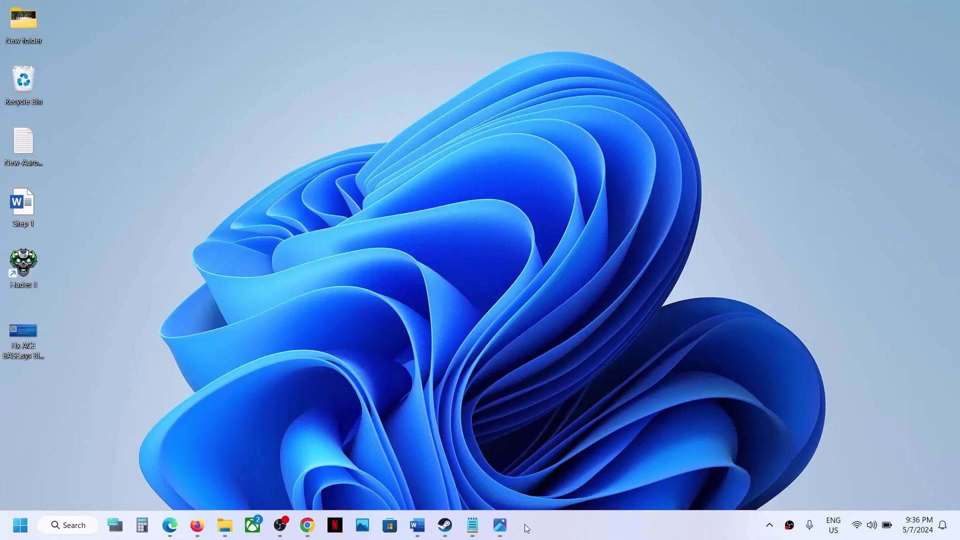
{"action": "left_click", "coordinate": [500, 525]}
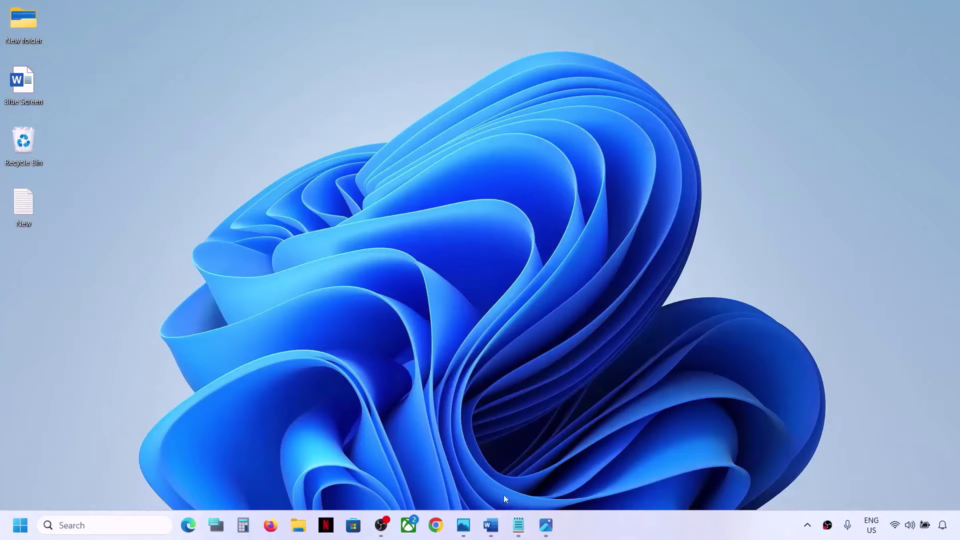
{"action": "left_click", "coordinate": [491, 525]}
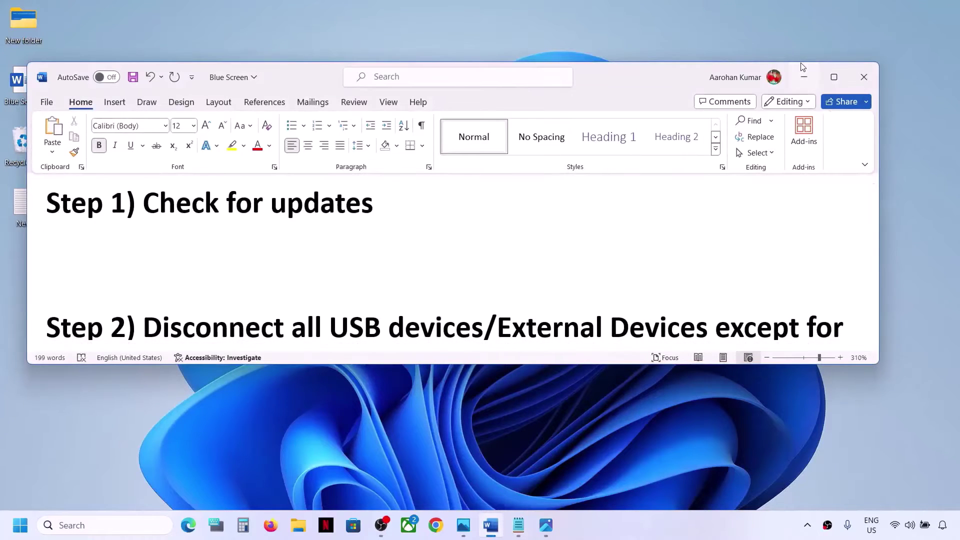
{"action": "left_click", "coordinate": [803, 77]}
Open the Windows Update page in Settings and start a check for updates
{"action": "left_click", "coordinate": [20, 525]}
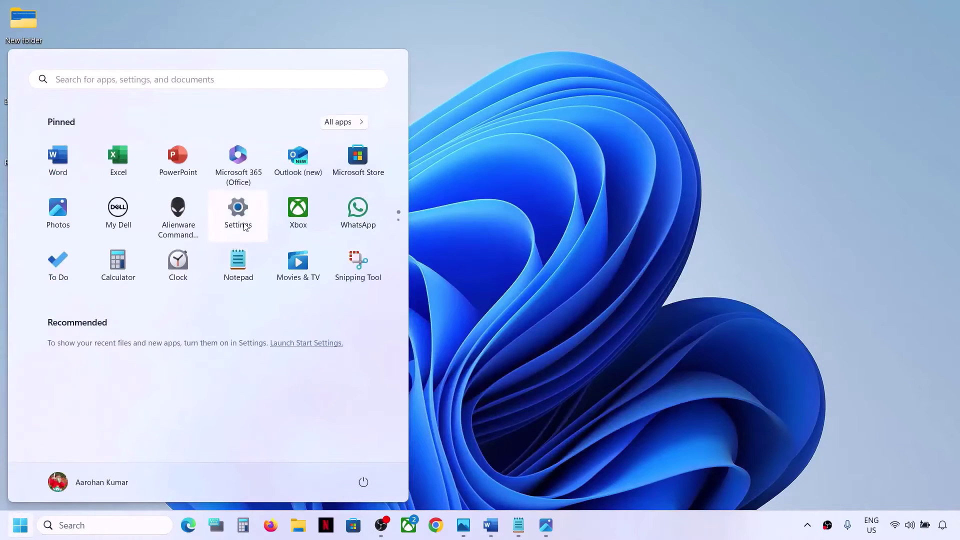
{"action": "left_click", "coordinate": [238, 210]}
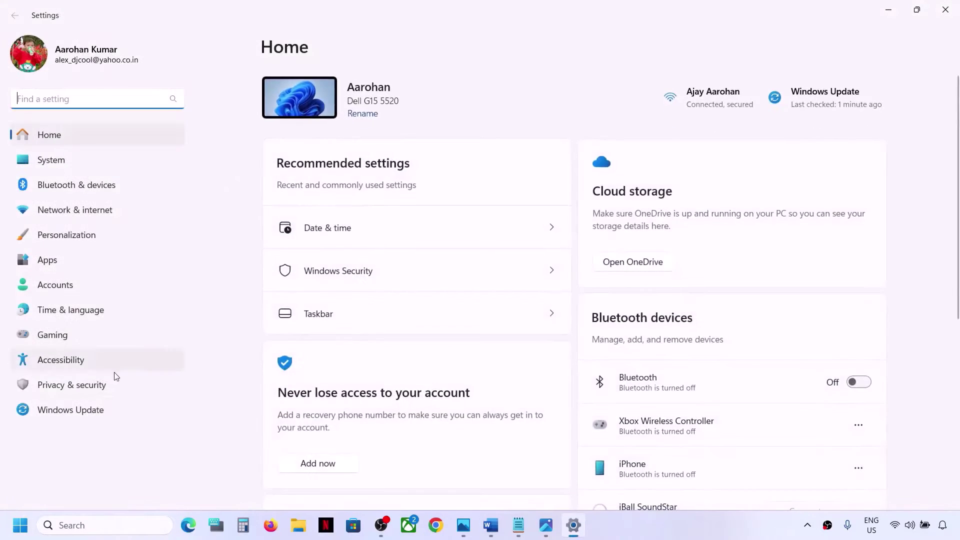
{"action": "left_click", "coordinate": [72, 409]}
{"action": "left_click", "coordinate": [847, 111]}
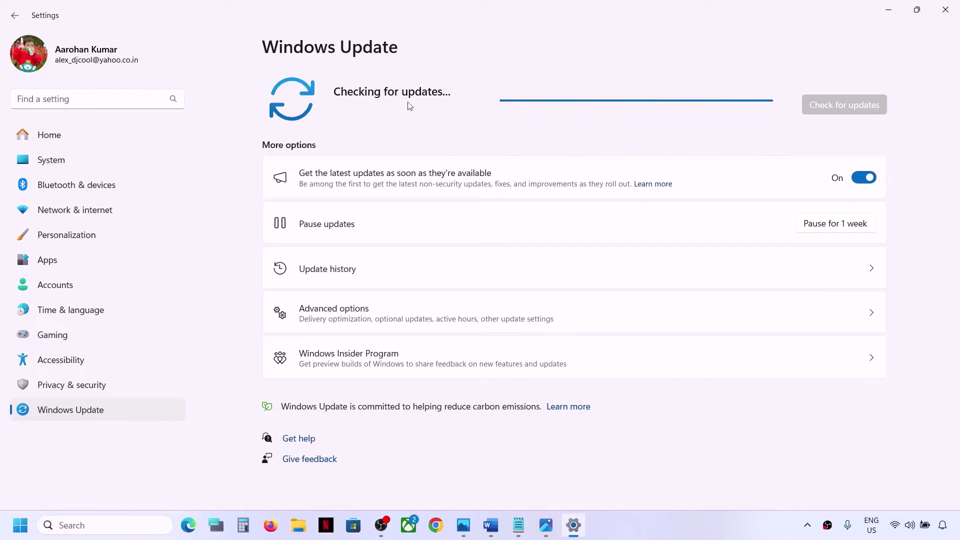
{"action": "left_click", "coordinate": [20, 525]}
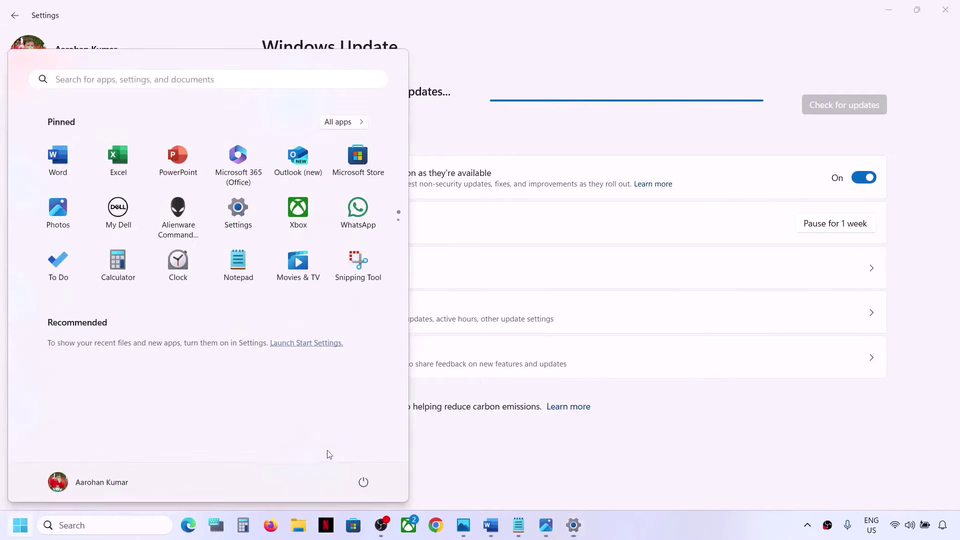
{"action": "left_click", "coordinate": [364, 484]}
{"action": "left_click", "coordinate": [511, 459]}
{"action": "left_click", "coordinate": [547, 457]}
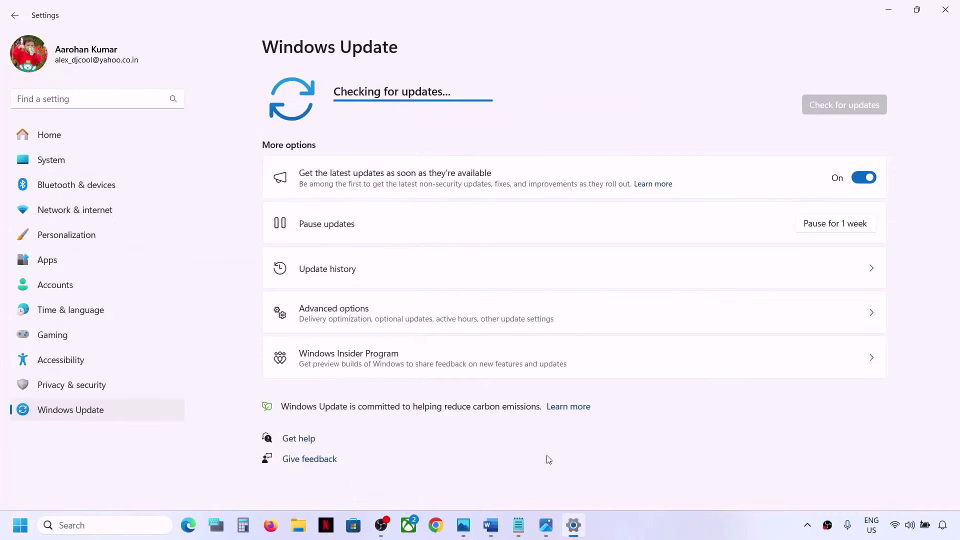
Maximize the Blue Screen Word document and highlight Step 2's instruction to disconnect all USB devices except mouse and keyboard
{"action": "left_click", "coordinate": [494, 529]}
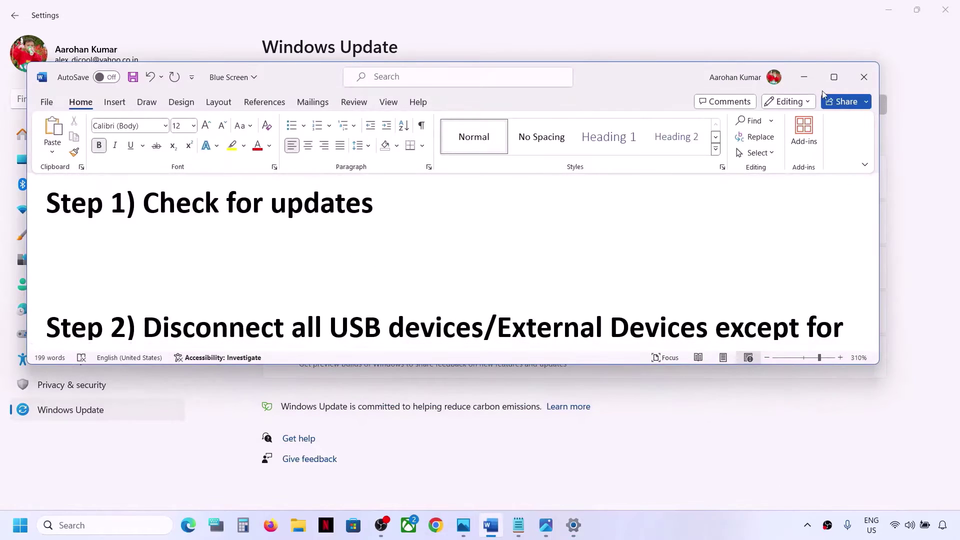
{"action": "left_click", "coordinate": [834, 77]}
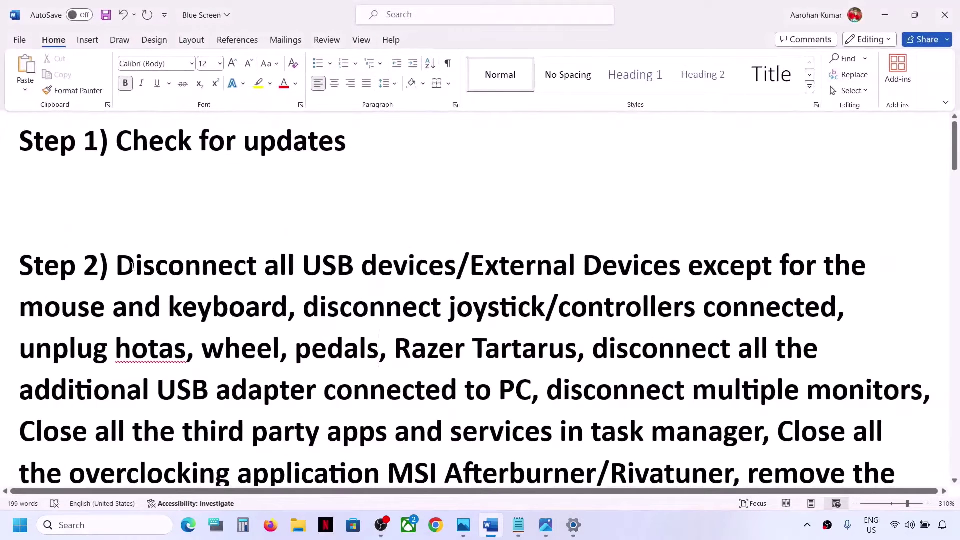
{"action": "left_click_drag", "start_coordinate": [118, 268], "coordinate": [269, 310]}
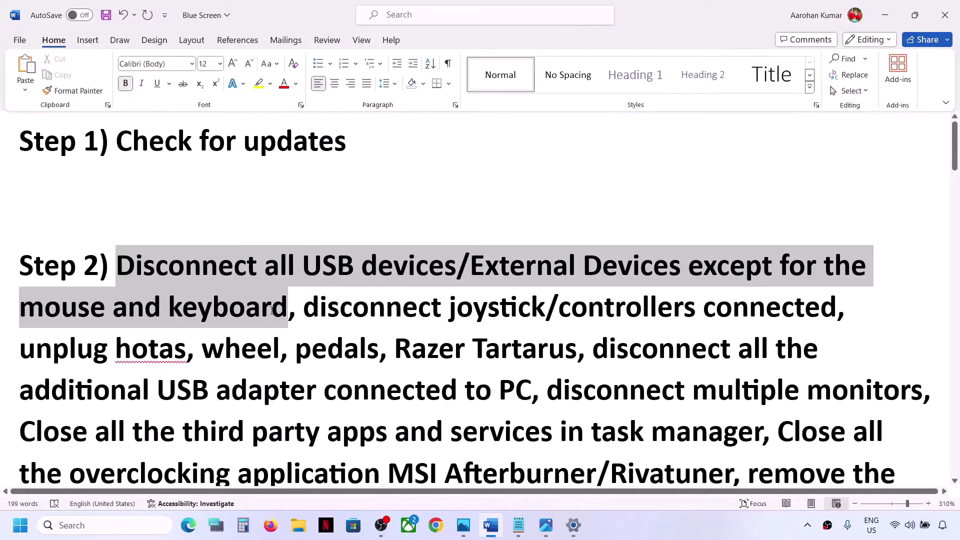
{"action": "left_click_drag", "start_coordinate": [271, 310], "coordinate": [272, 311]}
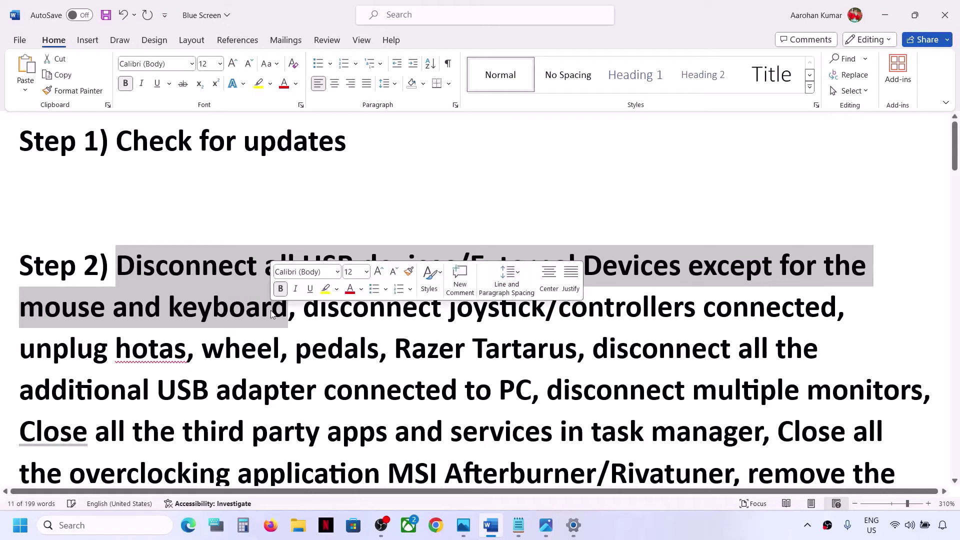
{"action": "left_click", "coordinate": [228, 317]}
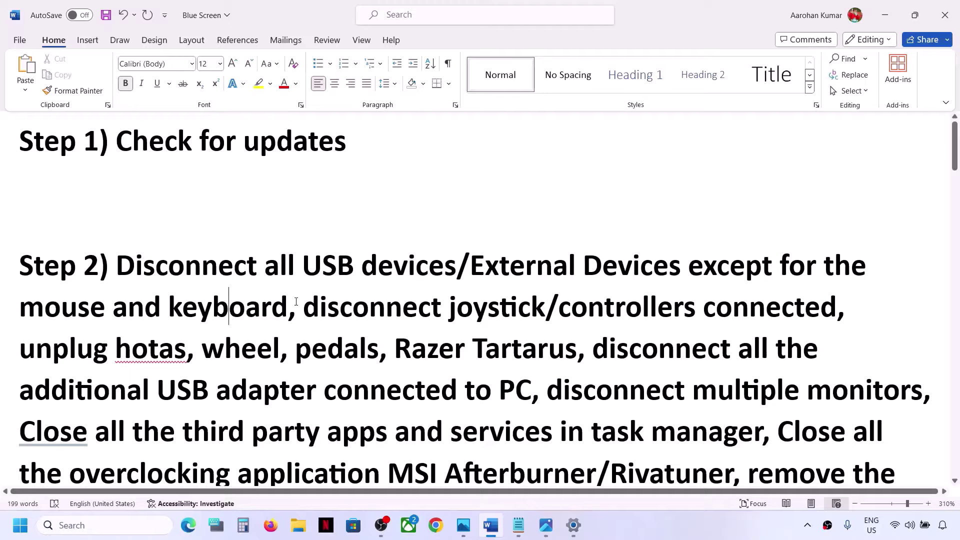
Highlight Step 2's instructions on disconnecting controllers, USB adapters and multiple monitors, and on closing third-party apps and services
{"action": "left_click_drag", "start_coordinate": [302, 308], "coordinate": [763, 314]}
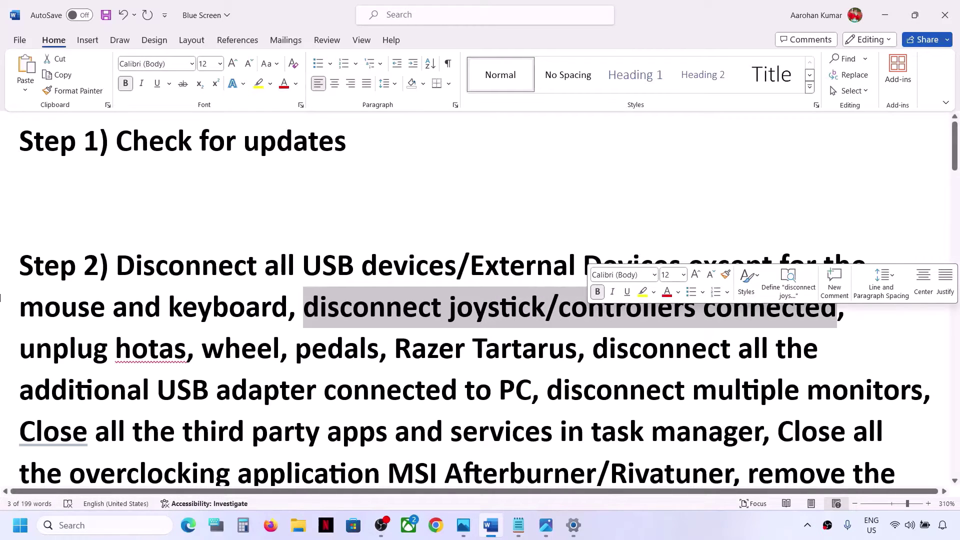
{"action": "left_click_drag", "start_coordinate": [18, 347], "coordinate": [315, 345]}
{"action": "left_click_drag", "start_coordinate": [376, 349], "coordinate": [526, 393]}
{"action": "scroll", "coordinate": [525, 392], "scroll_direction": "down", "scroll_amount": 4}
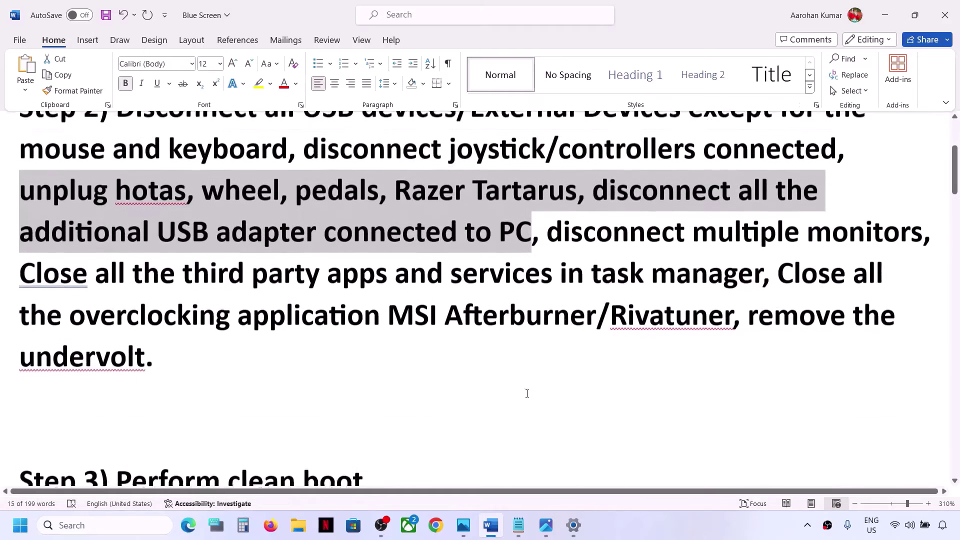
{"action": "scroll", "coordinate": [566, 207], "scroll_direction": "up", "scroll_amount": 2}
{"action": "left_click_drag", "start_coordinate": [547, 273], "coordinate": [876, 296]}
{"action": "left_click_drag", "start_coordinate": [23, 324], "coordinate": [705, 319]}
Quit Discord and the other third-party app running in the background from the system tray
{"action": "left_click", "coordinate": [807, 525]}
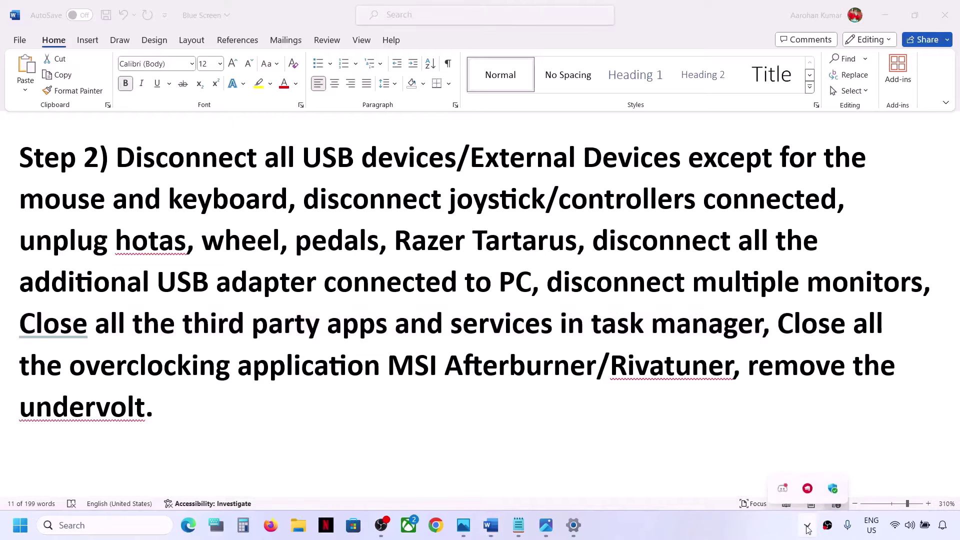
{"action": "right_click", "coordinate": [784, 487]}
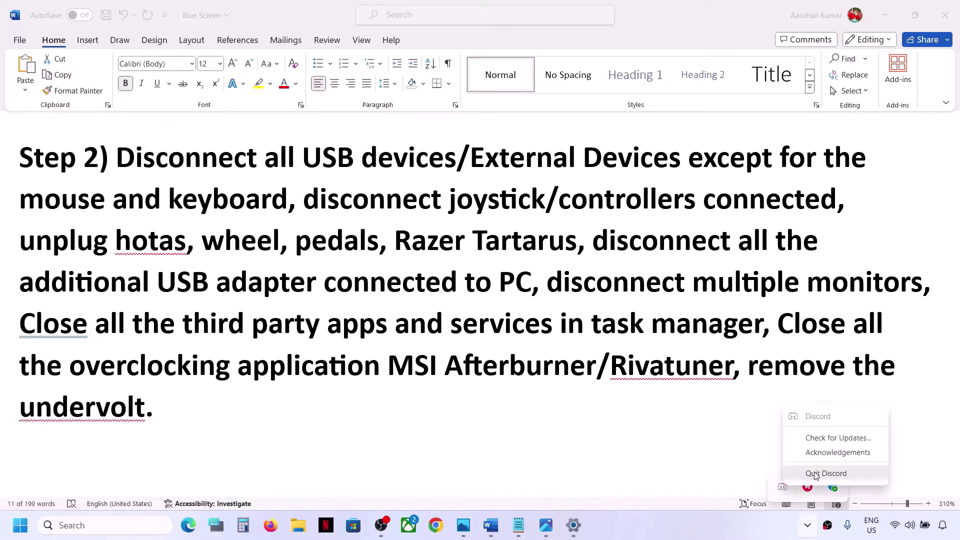
{"action": "left_click", "coordinate": [816, 473]}
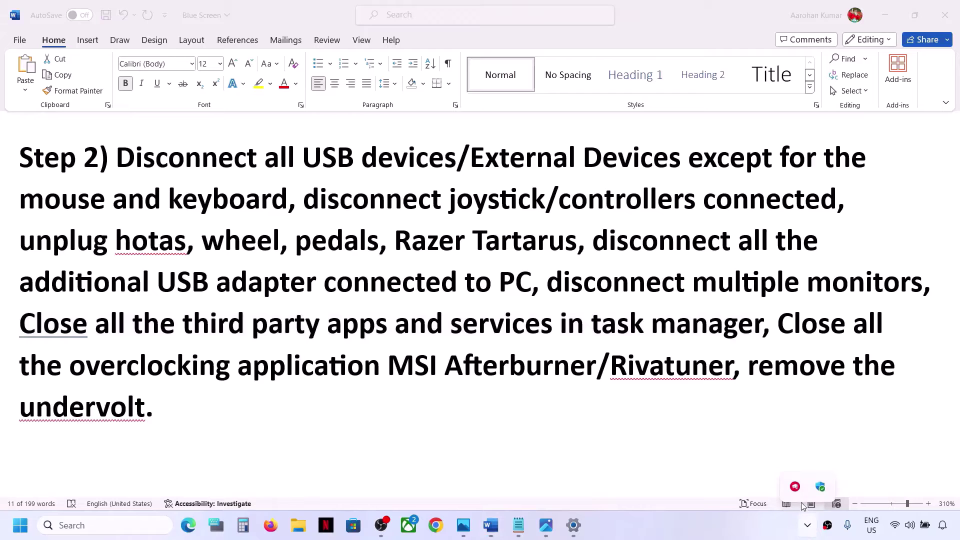
{"action": "right_click", "coordinate": [796, 488]}
{"action": "left_click", "coordinate": [832, 478]}
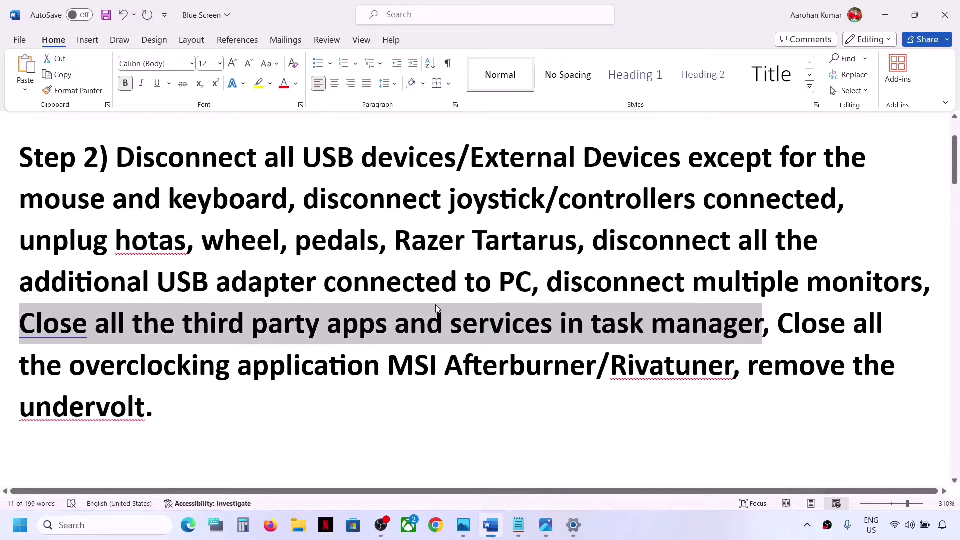
Highlight "services" in Step 2, inspect the available actions for the OBS Studio process in Task Manager, and close Task Manager
{"action": "left_click", "coordinate": [448, 322]}
{"action": "left_click_drag", "start_coordinate": [453, 325], "coordinate": [552, 325]}
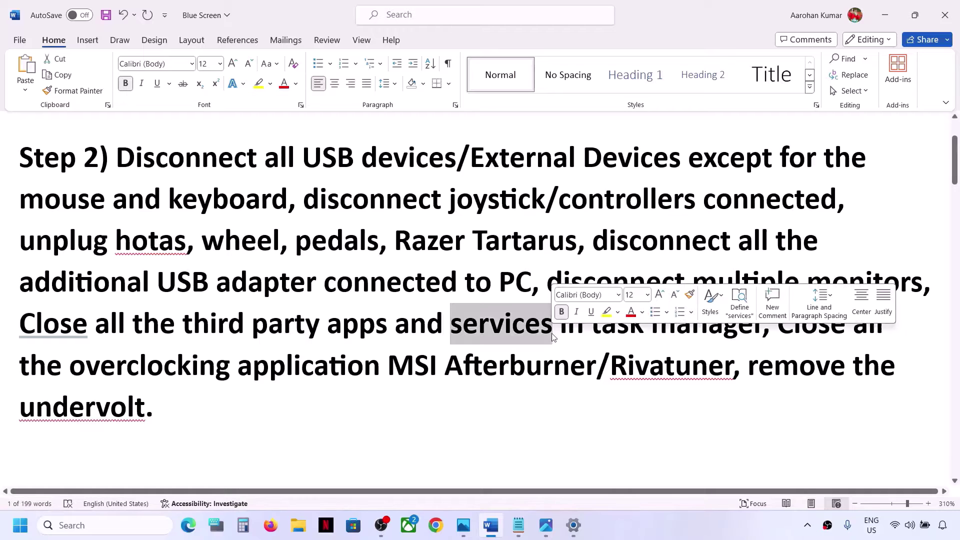
{"action": "right_click", "coordinate": [20, 525]}
{"action": "left_click", "coordinate": [53, 373]}
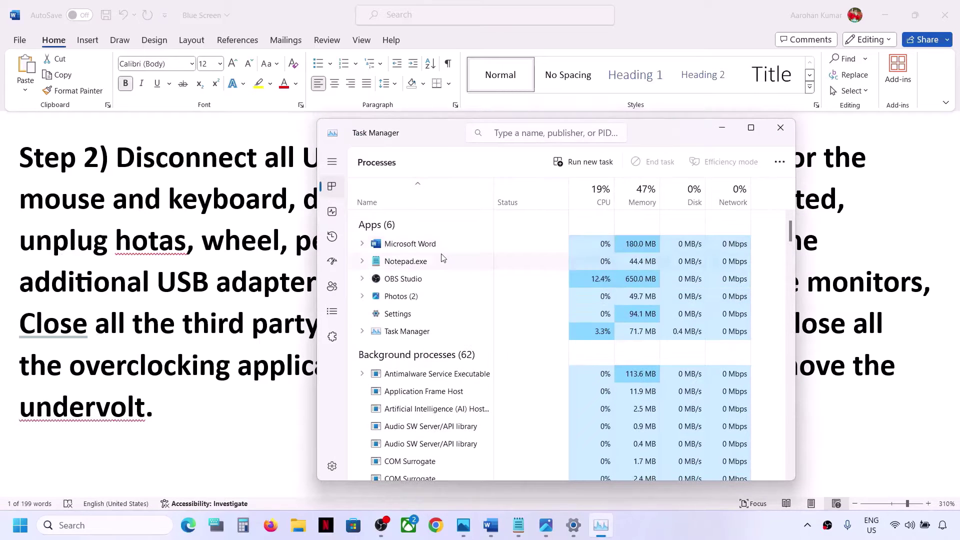
{"action": "left_click", "coordinate": [402, 280]}
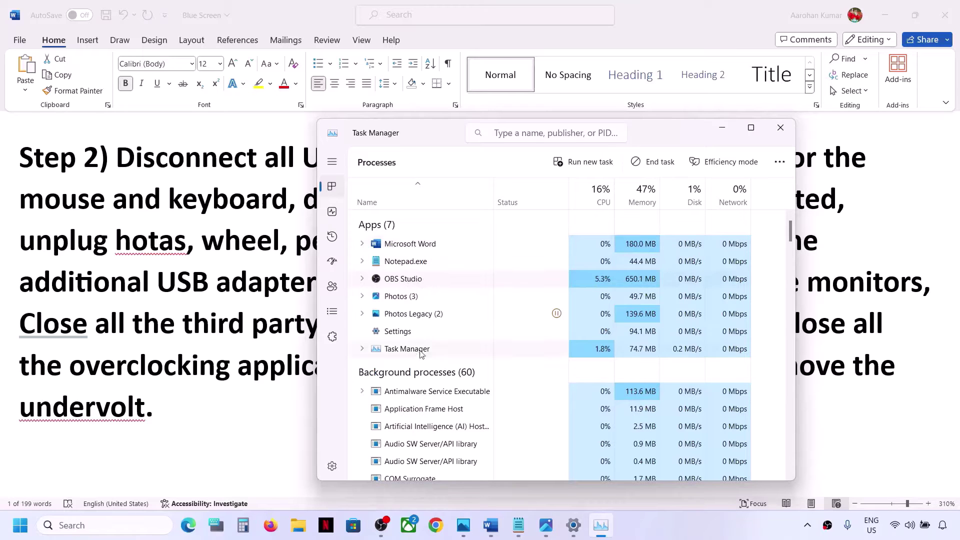
{"action": "right_click", "coordinate": [422, 283]}
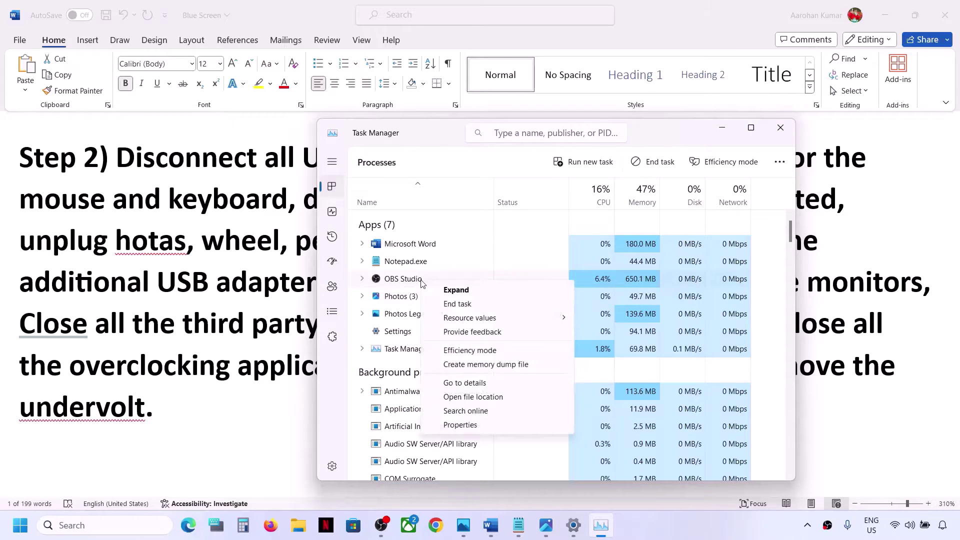
{"action": "left_click", "coordinate": [340, 415]}
{"action": "left_click", "coordinate": [780, 127]}
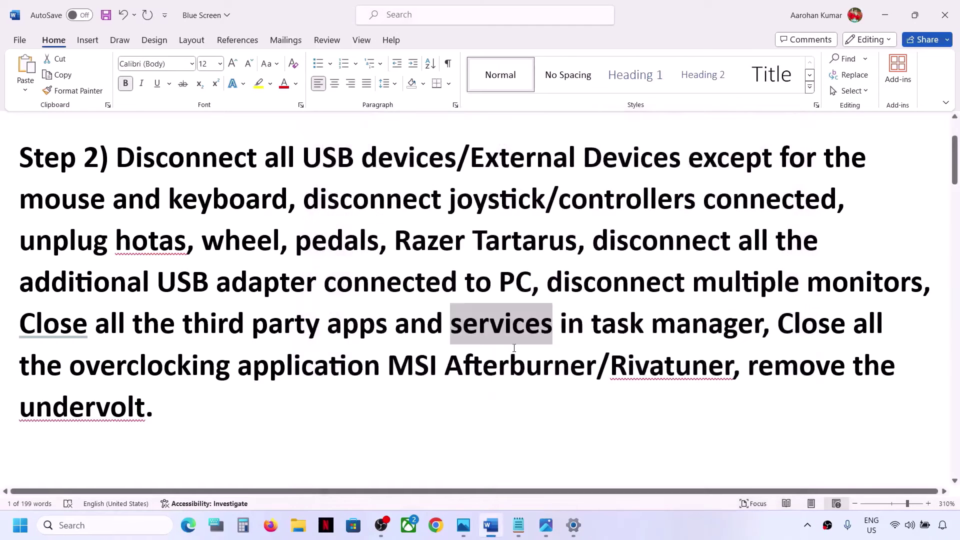
Review Step 2's instructions on closing MSI Afterburner/Rivatuner and removing the undervolt, and highlight Step 3's "Perform clean boot"
{"action": "left_click_drag", "start_coordinate": [781, 317], "coordinate": [708, 364]}
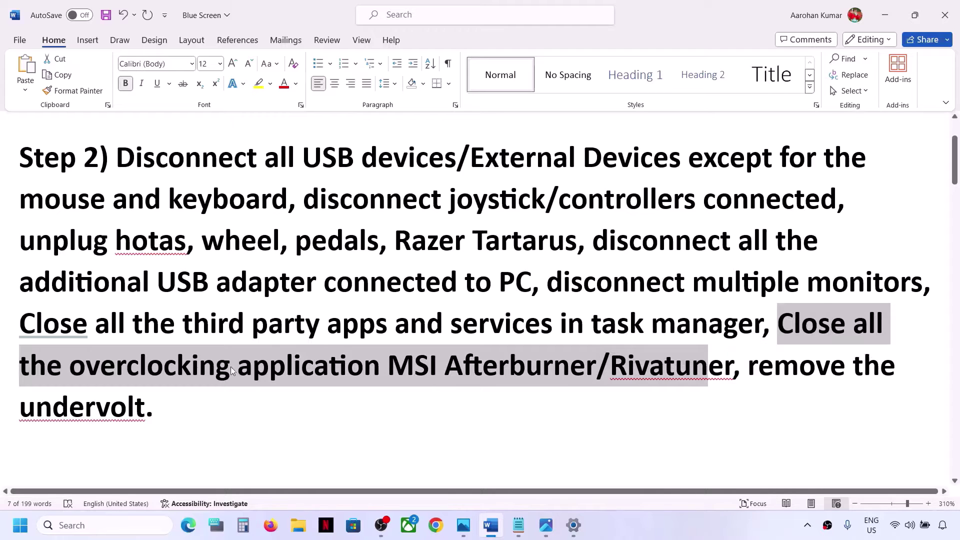
{"action": "left_click_drag", "start_coordinate": [759, 367], "coordinate": [827, 388]}
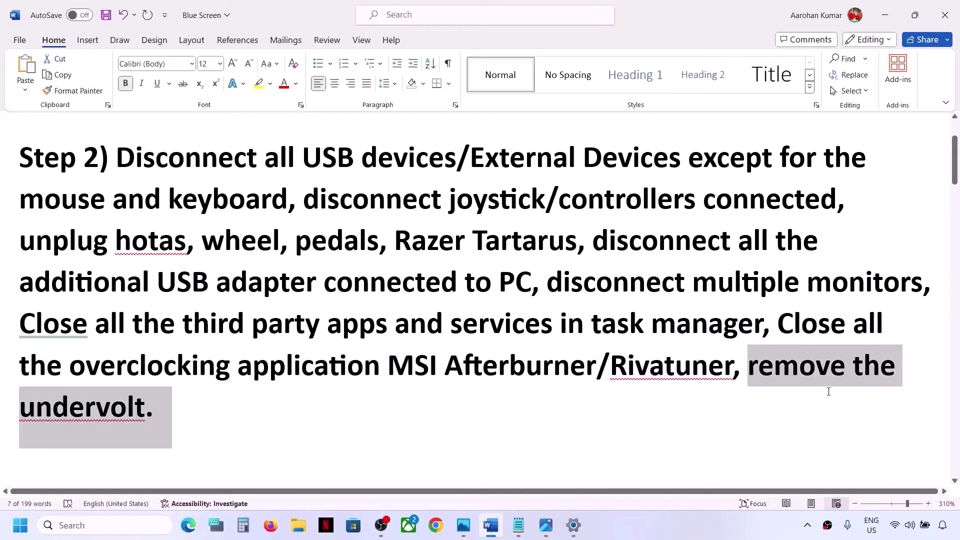
{"action": "left_click", "coordinate": [355, 371]}
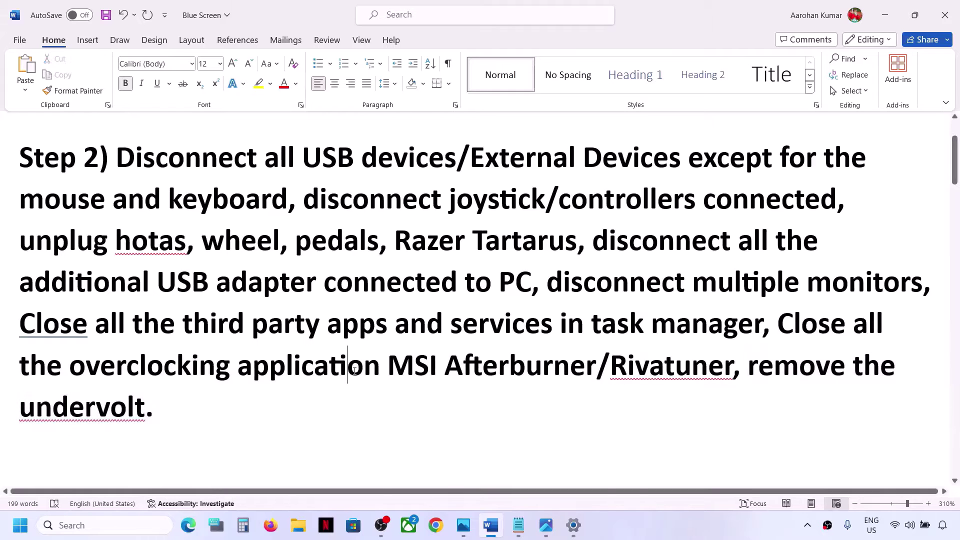
{"action": "scroll", "coordinate": [354, 370], "scroll_direction": "down", "scroll_amount": 3}
{"action": "scroll", "coordinate": [270, 360], "scroll_direction": "up", "scroll_amount": 2}
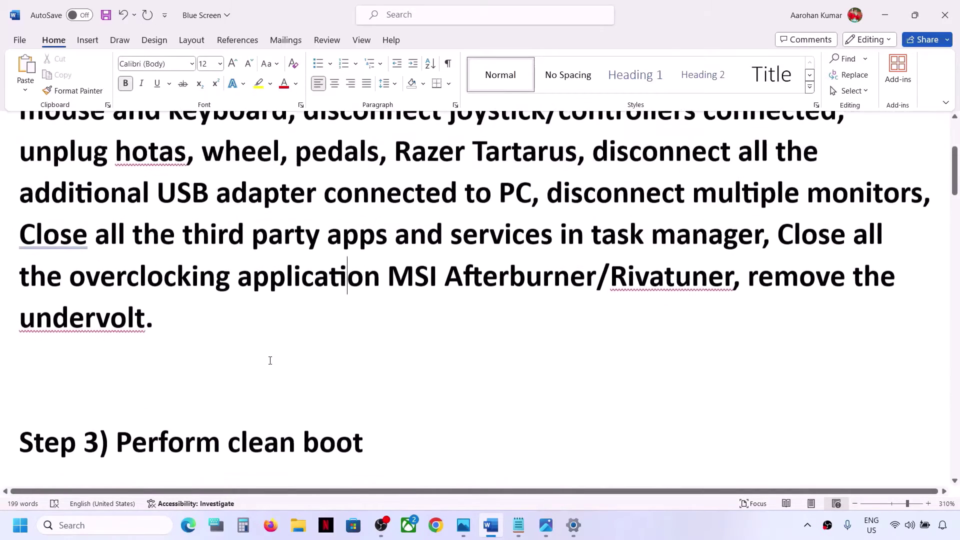
{"action": "triple_click", "coordinate": [261, 440]}
{"action": "scroll", "coordinate": [429, 440], "scroll_direction": "down", "scroll_amount": 2}
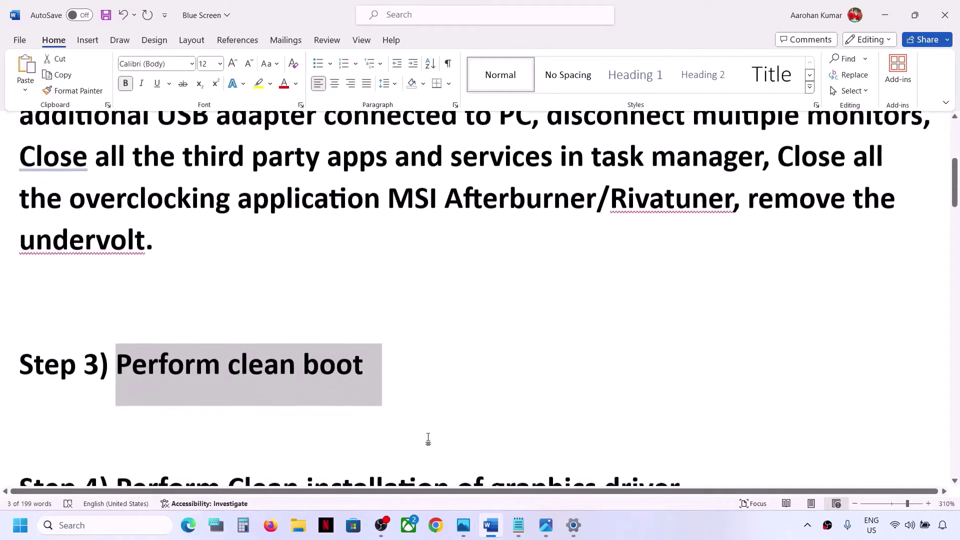
Open System Configuration, hide all Microsoft services in the services list, and confirm the configuration
{"action": "left_click", "coordinate": [82, 525]}
{"action": "type", "text": "system Configuration"}
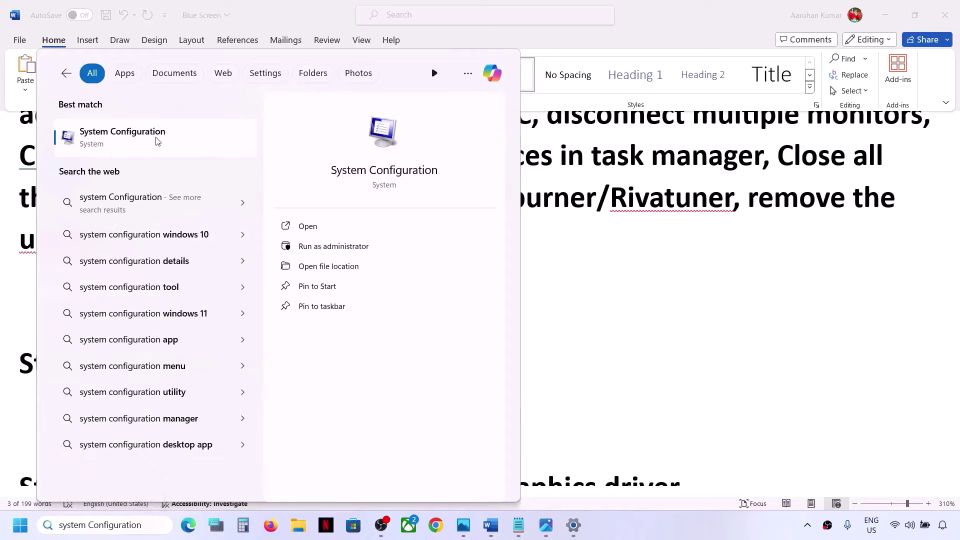
{"action": "left_click", "coordinate": [157, 139]}
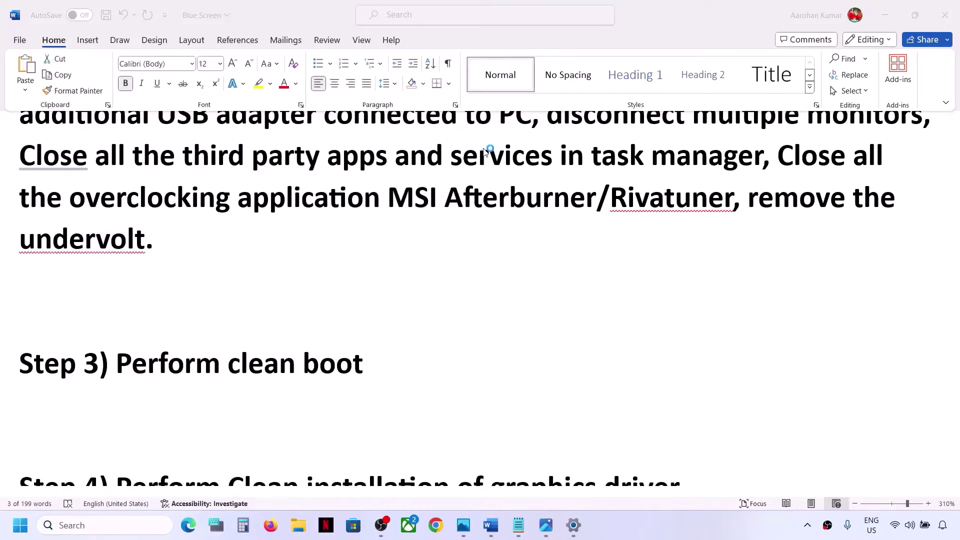
{"action": "left_click", "coordinate": [386, 165]}
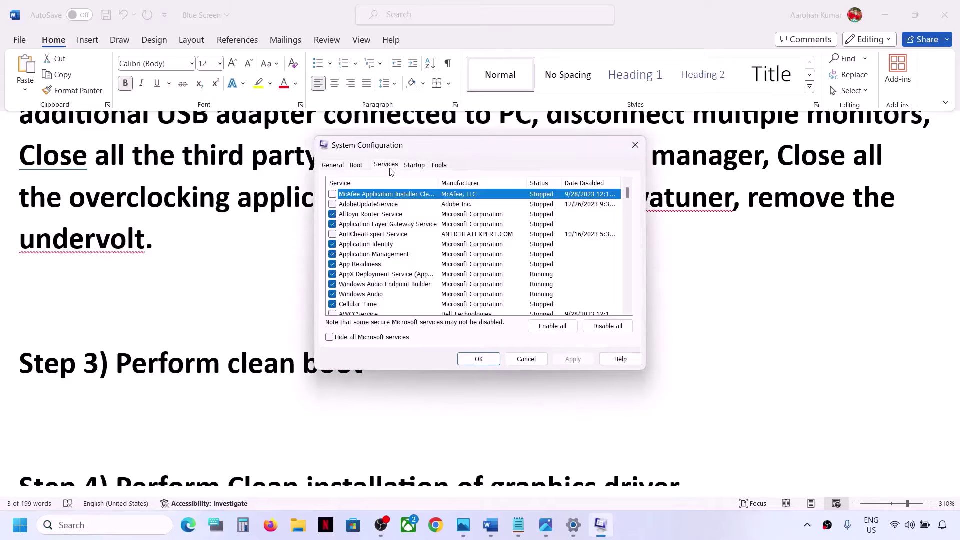
{"action": "left_click", "coordinate": [330, 338]}
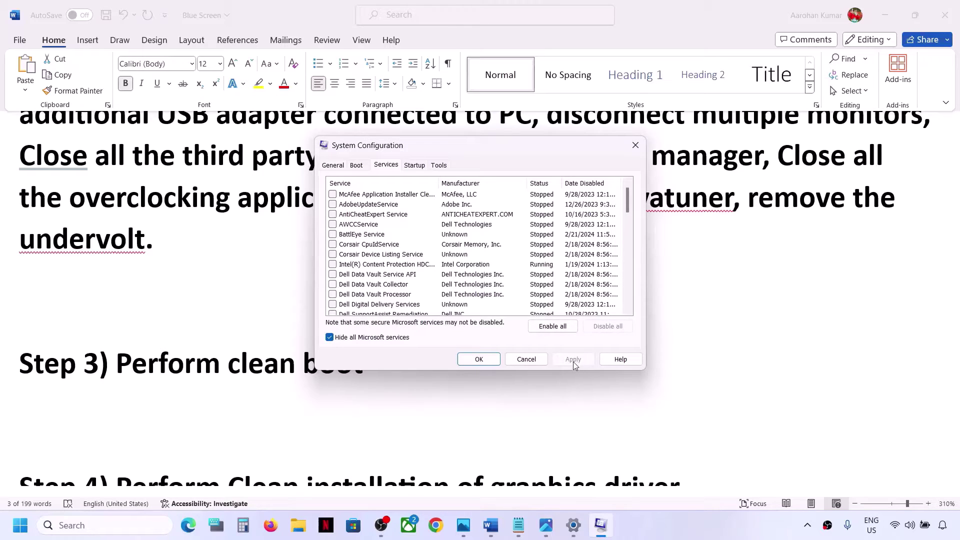
{"action": "left_click", "coordinate": [479, 359]}
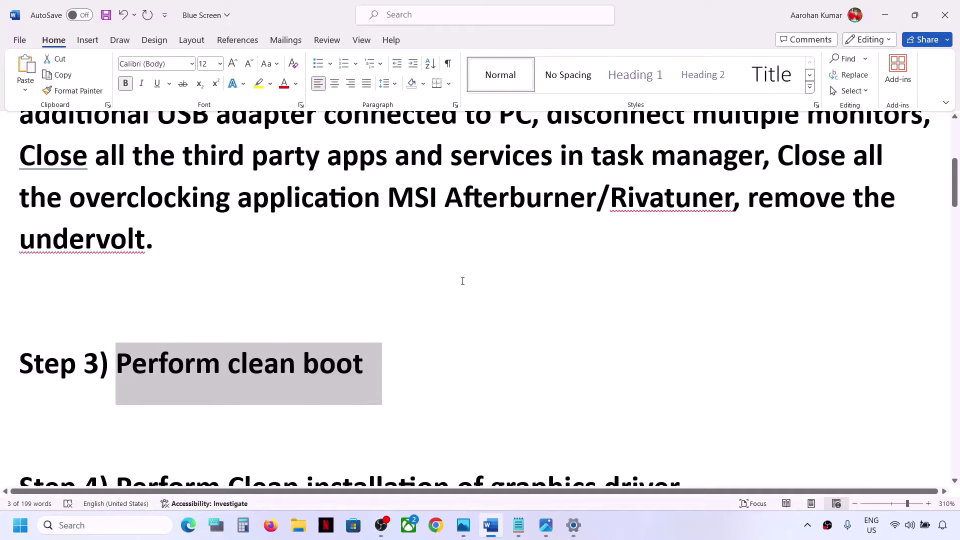
Highlight Step 4's "Perform Clean installation of graphics driver" and the NVIDIA GeForce drivers link beneath it
{"action": "scroll", "coordinate": [379, 304], "scroll_direction": "down", "scroll_amount": 5}
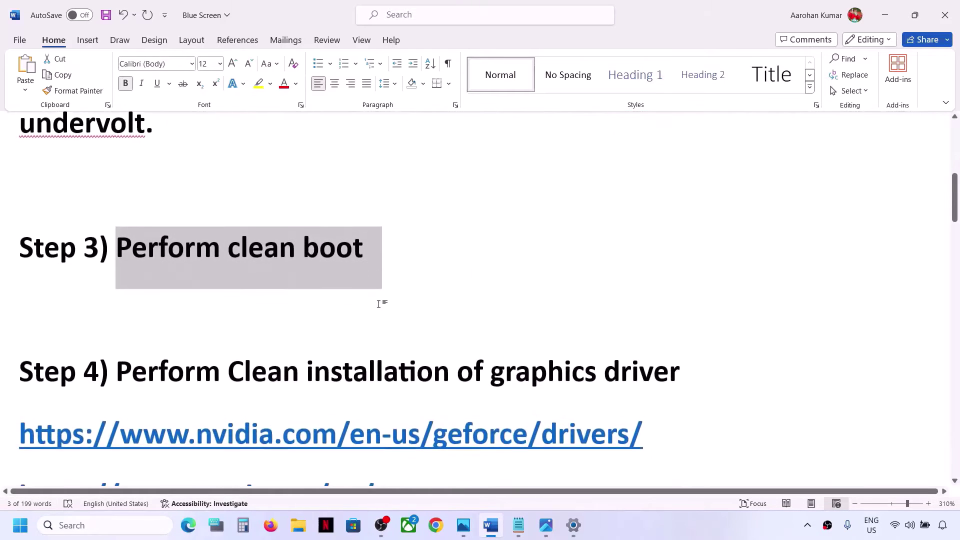
{"action": "left_click_drag", "start_coordinate": [154, 260], "coordinate": [680, 260]}
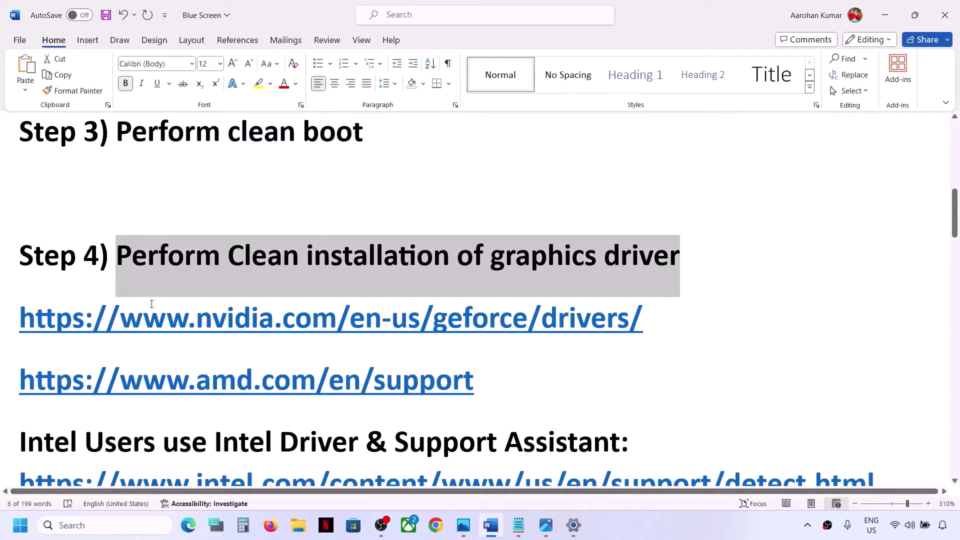
{"action": "left_click_drag", "start_coordinate": [91, 317], "coordinate": [479, 321]}
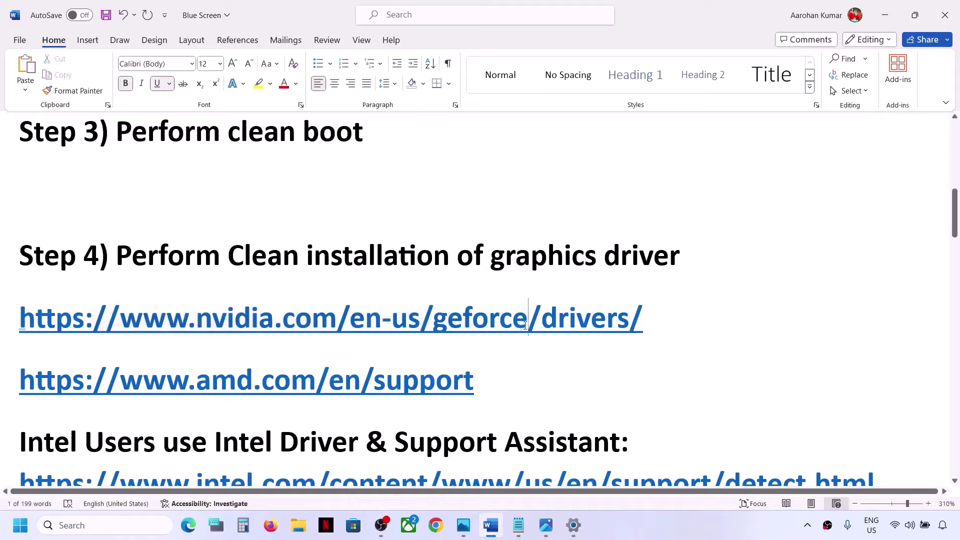
{"action": "left_click", "coordinate": [655, 533]}
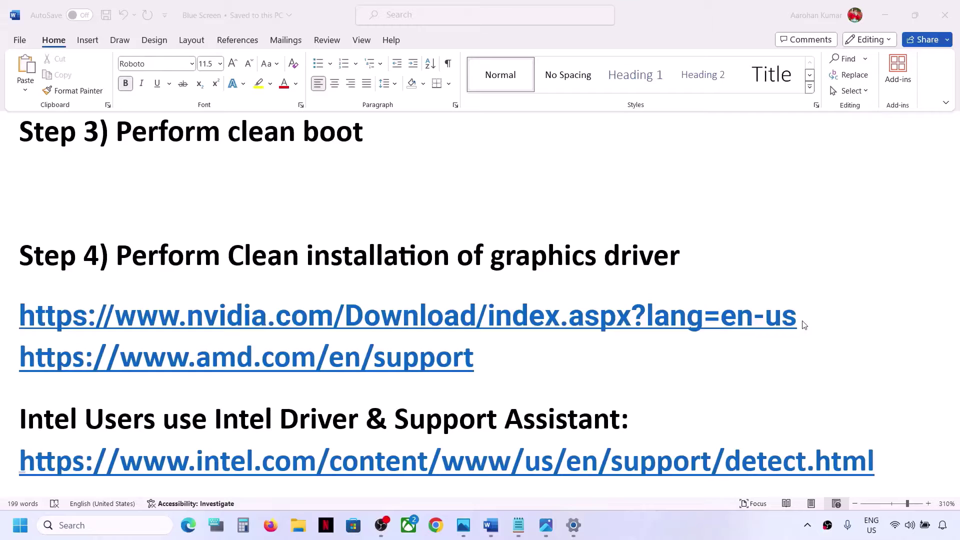
Select Step 4's NVIDIA download link and open nvidia.com/Download/index.aspx?lang=en-us in Chrome
{"action": "left_click", "coordinate": [803, 323]}
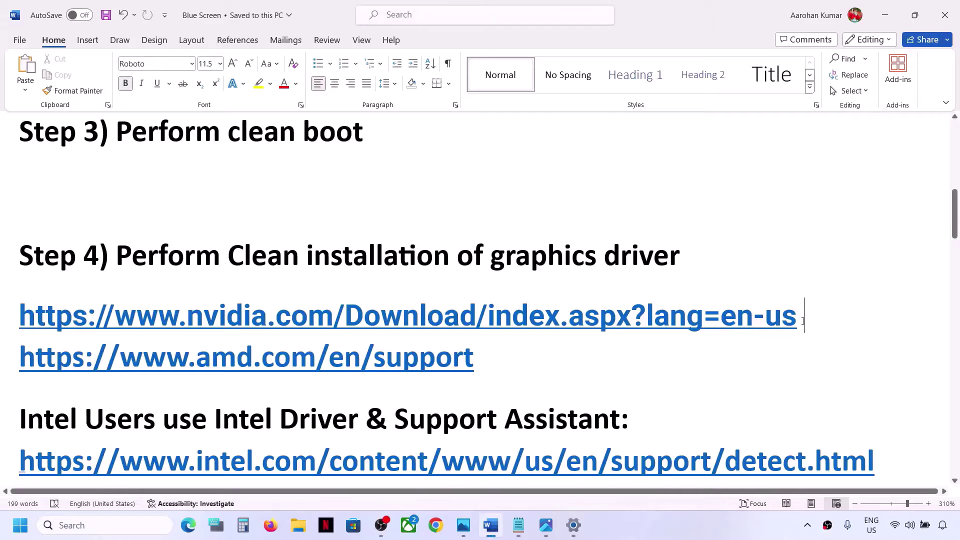
{"action": "left_click_drag", "start_coordinate": [806, 319], "coordinate": [66, 320]}
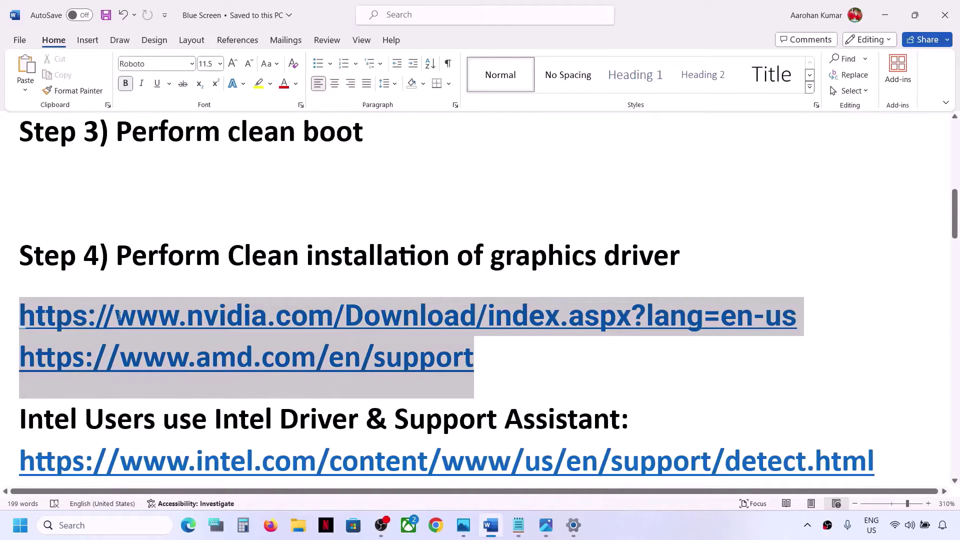
{"action": "left_click", "coordinate": [419, 357]}
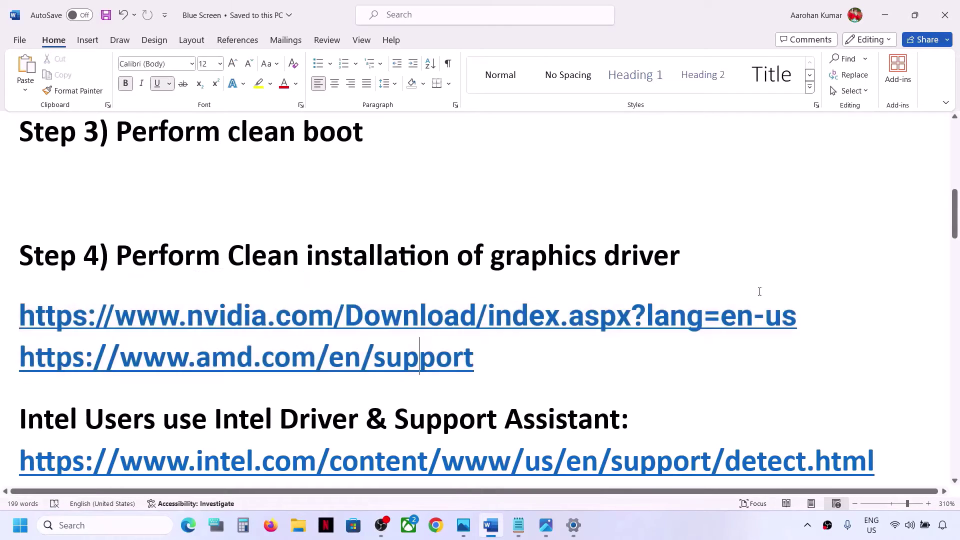
{"action": "left_click_drag", "start_coordinate": [797, 316], "coordinate": [0, 314]}
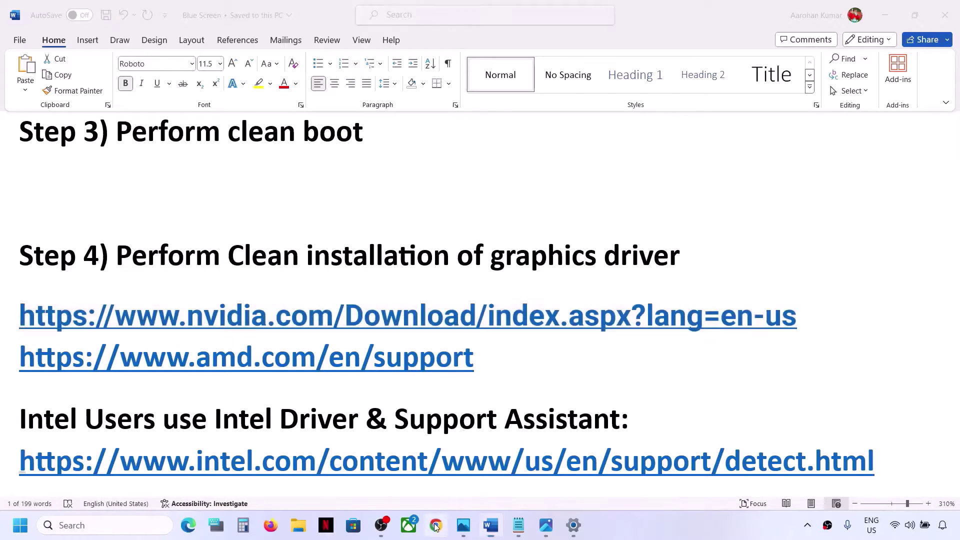
{"action": "left_click", "coordinate": [436, 525]}
{"action": "type", "text": "nvidia.com/Download/index.aspx?lang=en-us"}
{"action": "key", "text": "Return"}
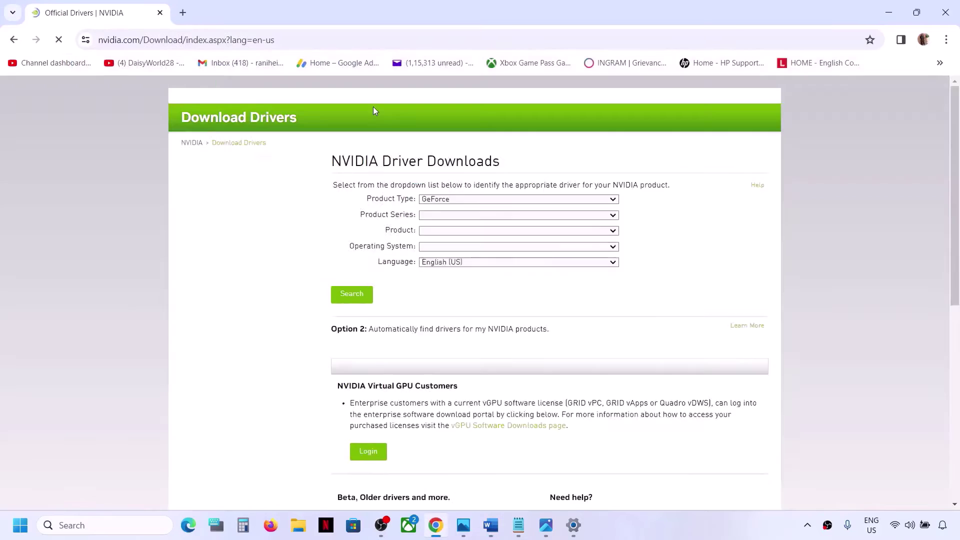
Search for the driver for GeForce, GeForce RTX 30 Series (Notebooks), GeForce RTX 3050 Laptop GPU, on Windows 11
{"action": "left_click", "coordinate": [498, 201]}
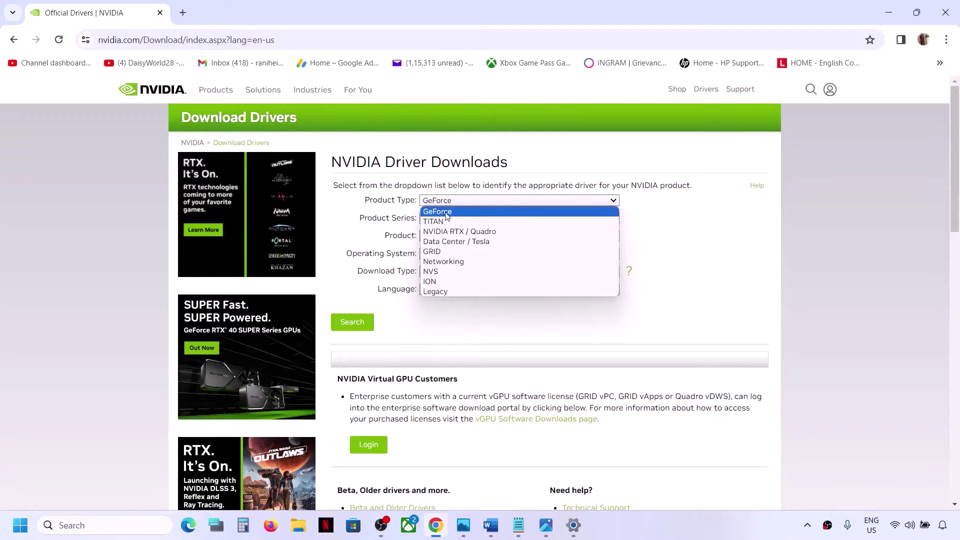
{"action": "left_click", "coordinate": [446, 213]}
{"action": "left_click", "coordinate": [488, 218]}
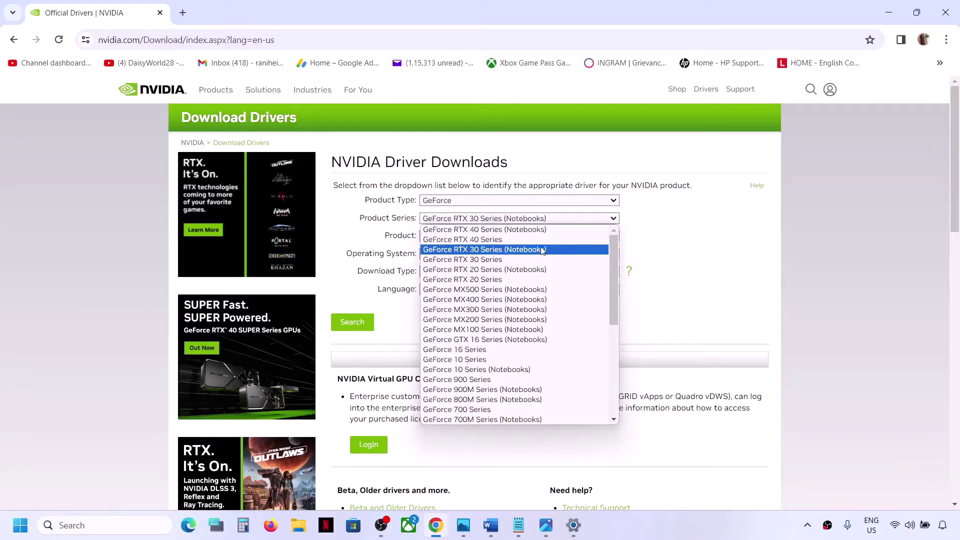
{"action": "left_click", "coordinate": [524, 255]}
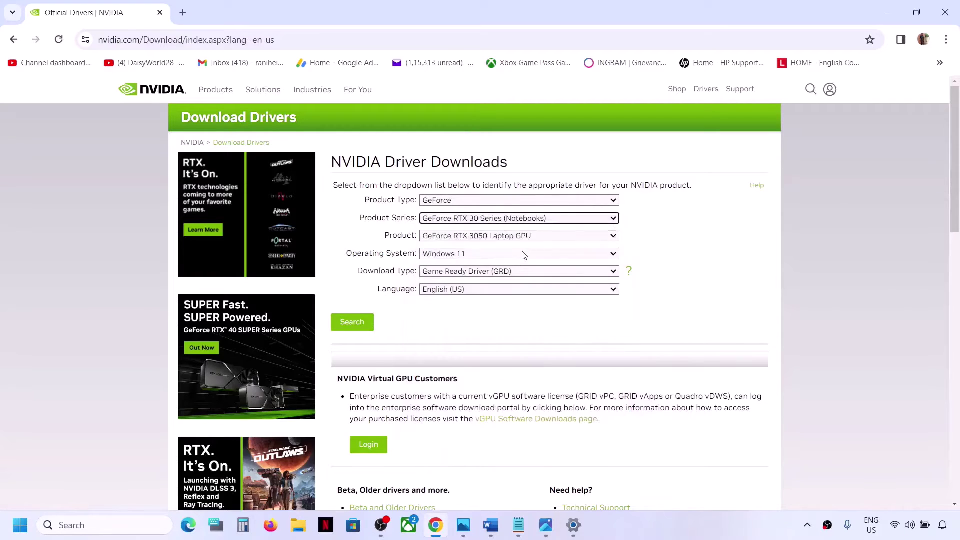
{"action": "left_click", "coordinate": [506, 238]}
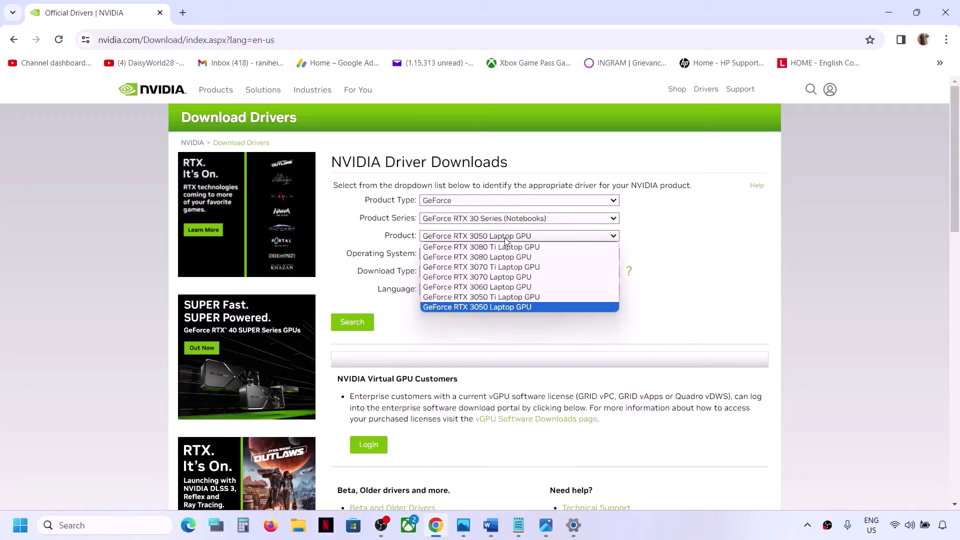
{"action": "left_click", "coordinate": [491, 306]}
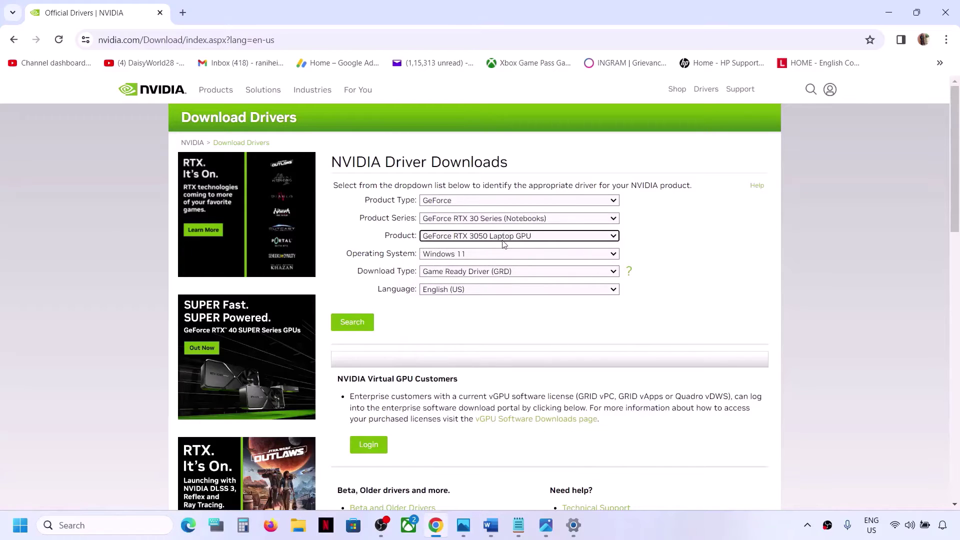
{"action": "left_click", "coordinate": [482, 256]}
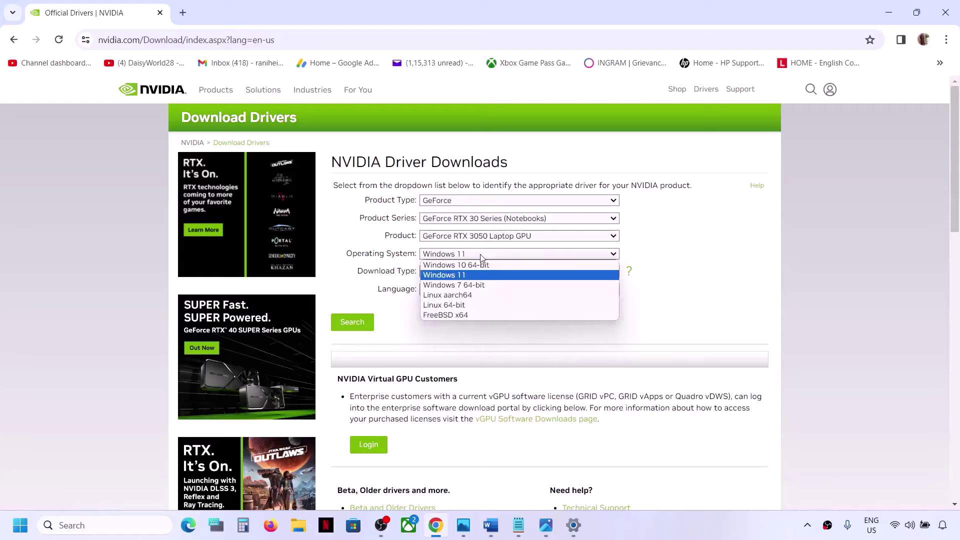
{"action": "left_click", "coordinate": [471, 276]}
{"action": "left_click", "coordinate": [352, 323]}
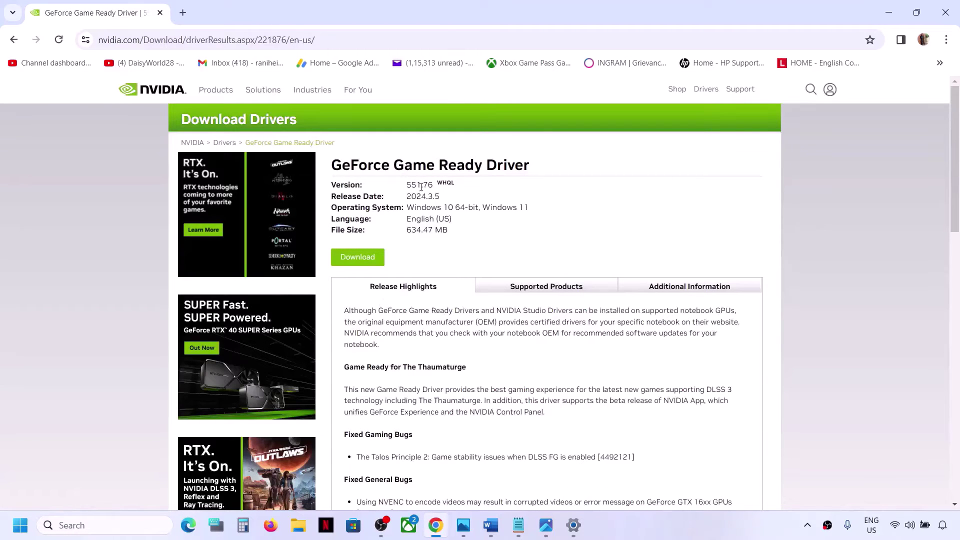
Highlight the driver's version number and download the GeForce Game Ready Driver
{"action": "left_click_drag", "start_coordinate": [408, 184], "coordinate": [440, 182]}
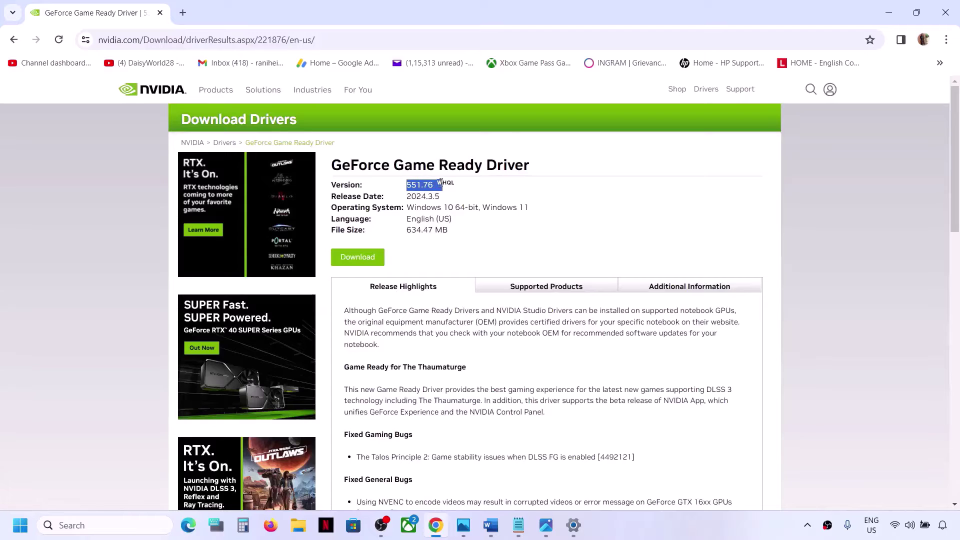
{"action": "left_click", "coordinate": [523, 206]}
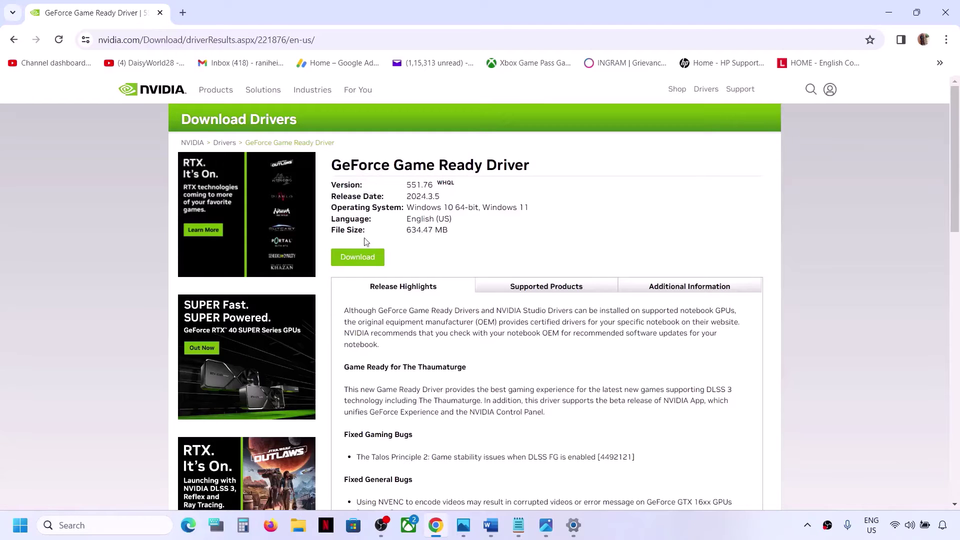
{"action": "left_click", "coordinate": [354, 260]}
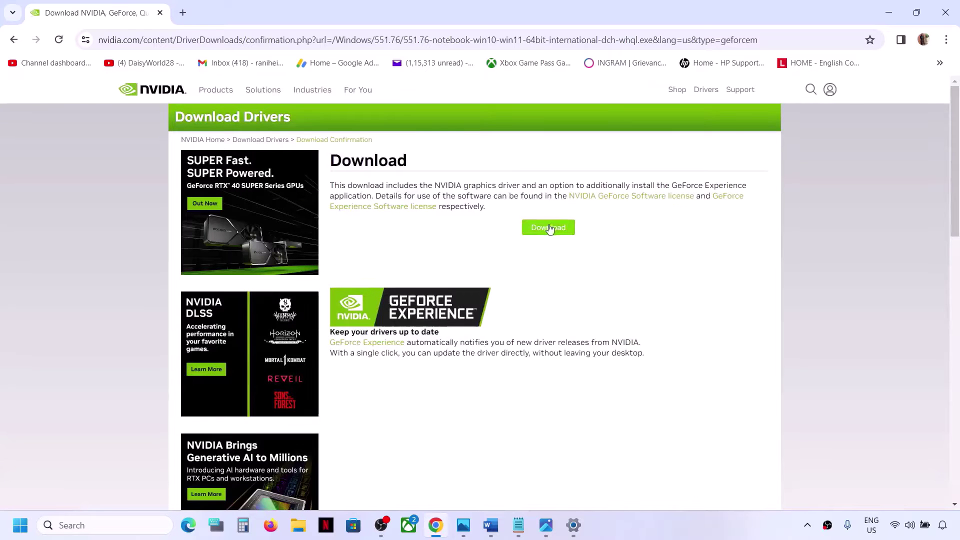
{"action": "left_click", "coordinate": [550, 227]}
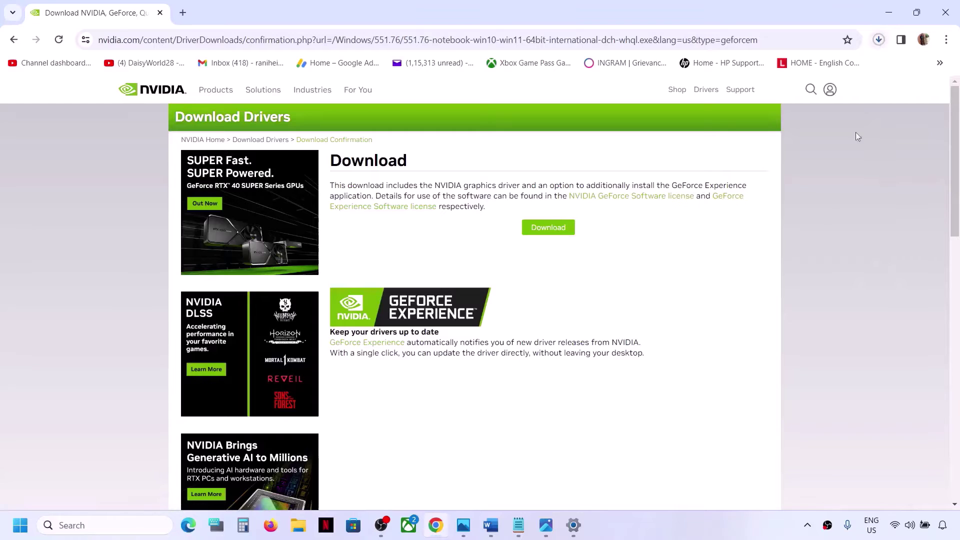
{"action": "left_click", "coordinate": [691, 515]}
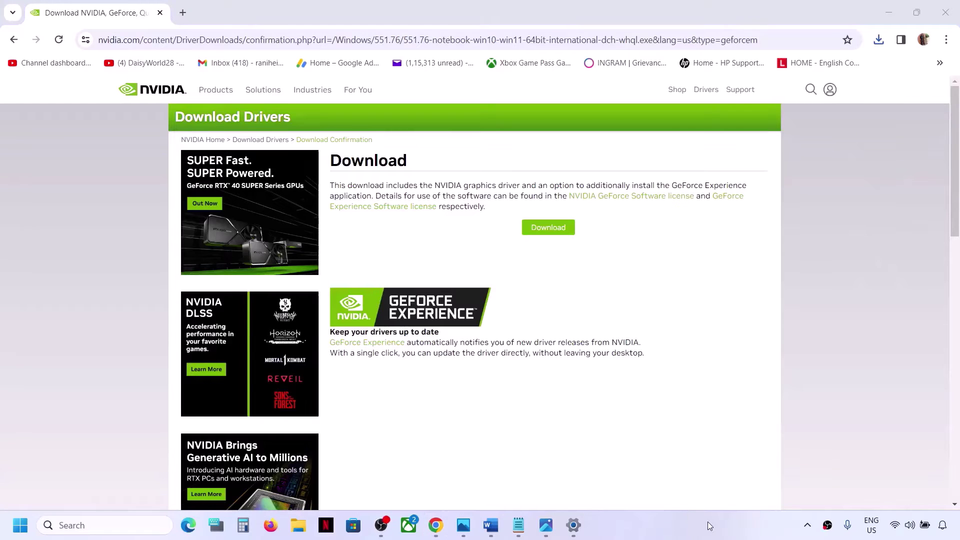
Run the downloaded NVIDIA driver package, extract it to the default folder, and accept the licence with GeForce Experience included
{"action": "left_click", "coordinate": [880, 41]}
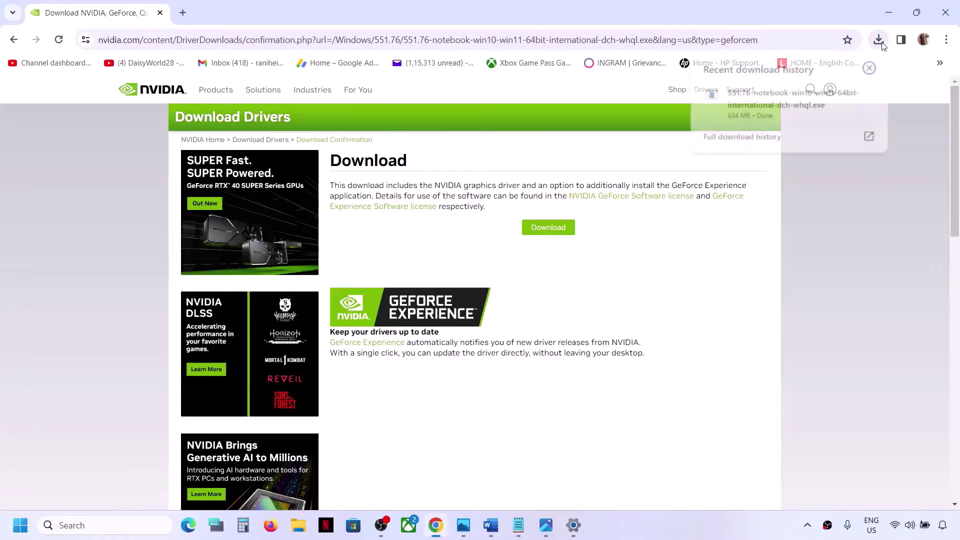
{"action": "left_click", "coordinate": [771, 107]}
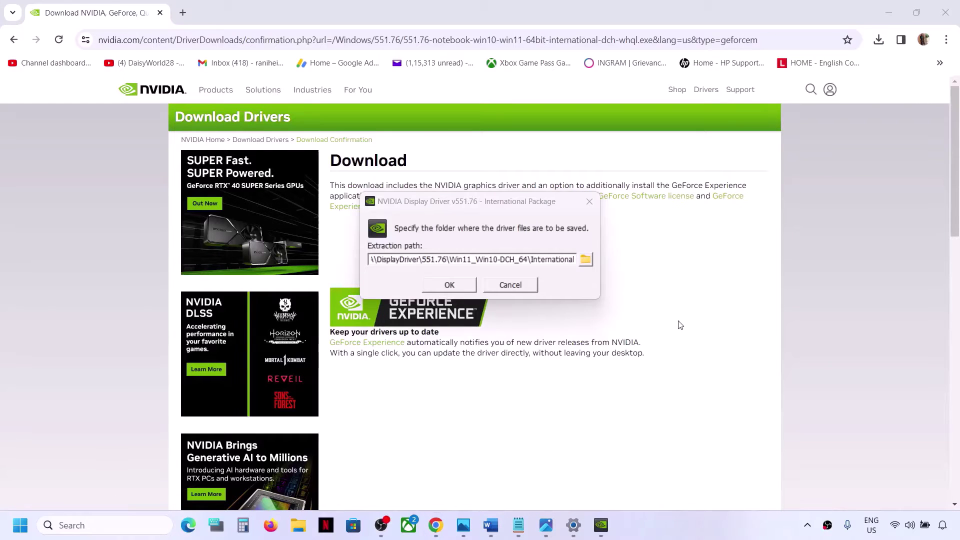
{"action": "left_click", "coordinate": [443, 287]}
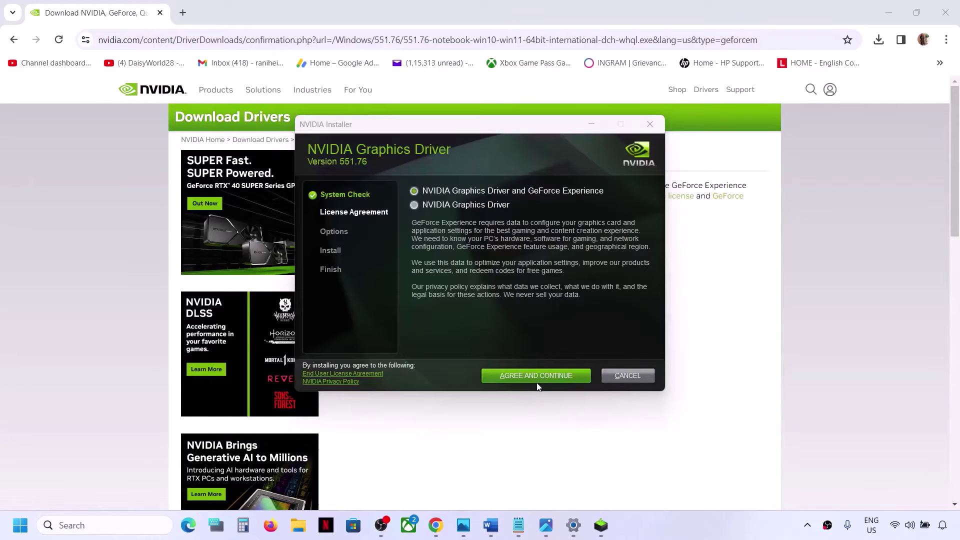
{"action": "left_click", "coordinate": [535, 384]}
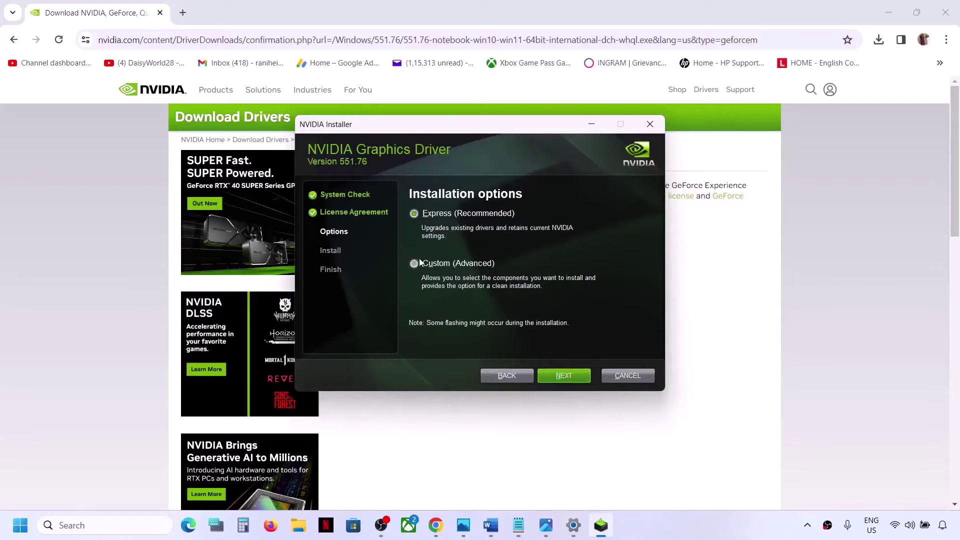
Choose the Custom (Advanced) installation, enable "Perform a clean installation", and start installing the driver
{"action": "left_click", "coordinate": [414, 263]}
{"action": "left_click", "coordinate": [557, 375]}
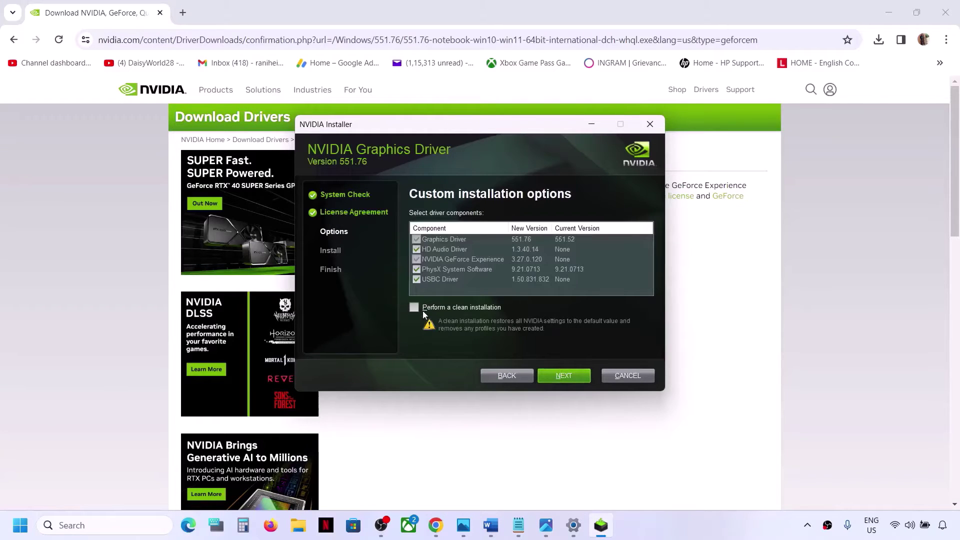
{"action": "left_click", "coordinate": [414, 307]}
{"action": "left_click", "coordinate": [565, 381]}
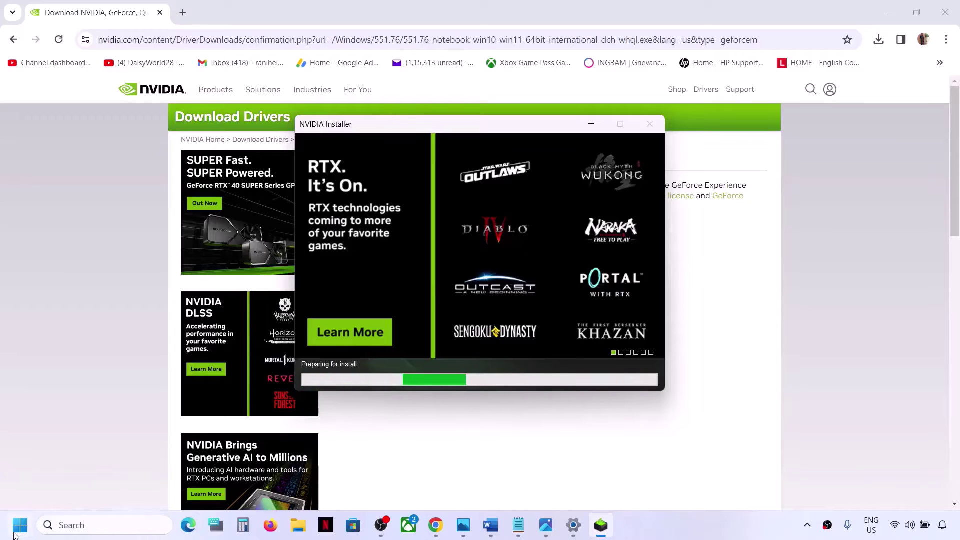
Bring up the Windows power options to locate Restart, and dismiss them without restarting
{"action": "key", "text": "super"}
{"action": "left_click", "coordinate": [360, 490]}
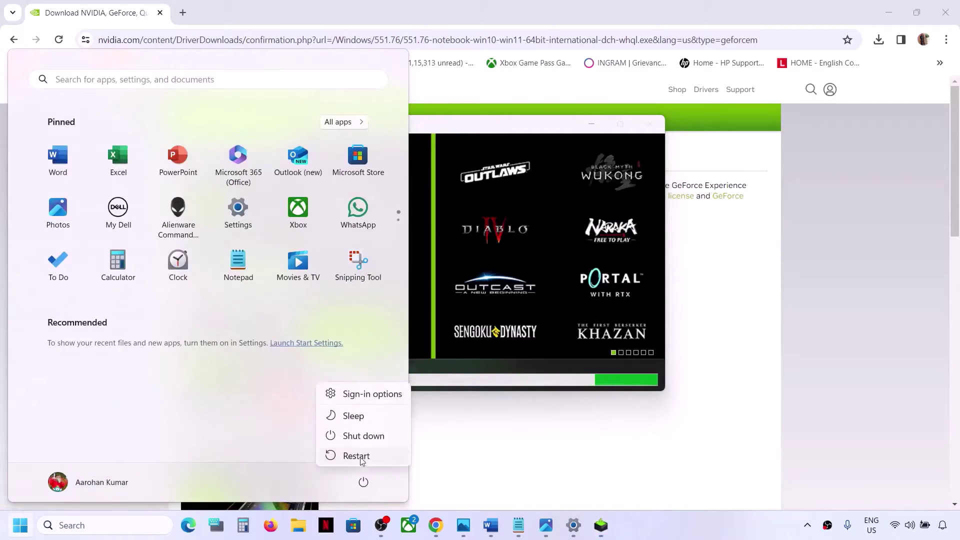
{"action": "key", "text": "Escape"}
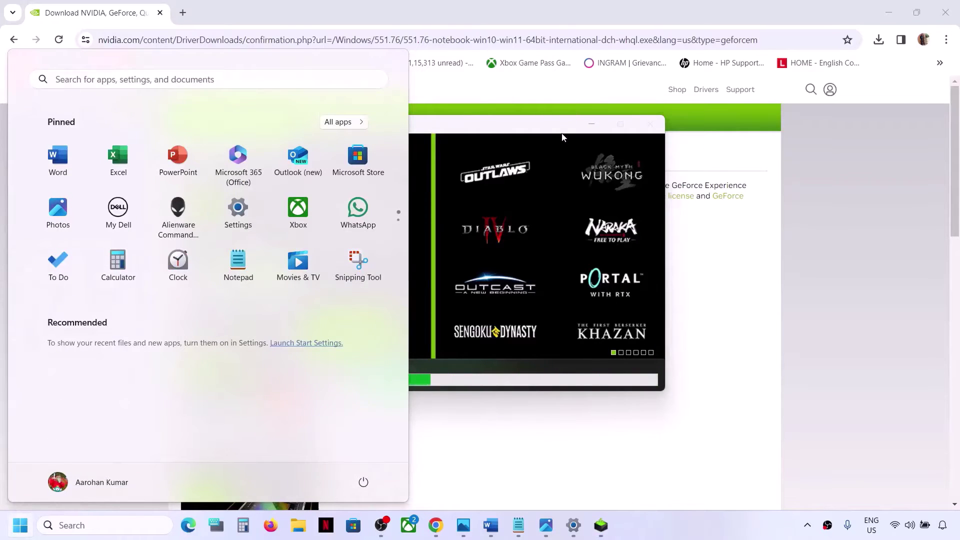
{"action": "left_click", "coordinate": [563, 136]}
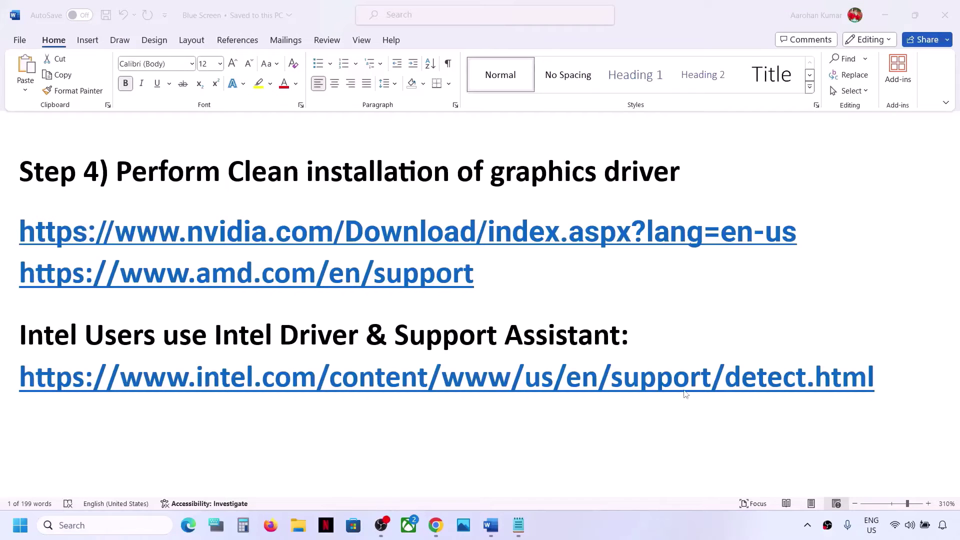
Copy the Intel Driver & Support Assistant link from the document and load it in a new Chrome tab
{"action": "triple_click", "coordinate": [889, 383]}
{"action": "key", "text": "ctrl+c"}
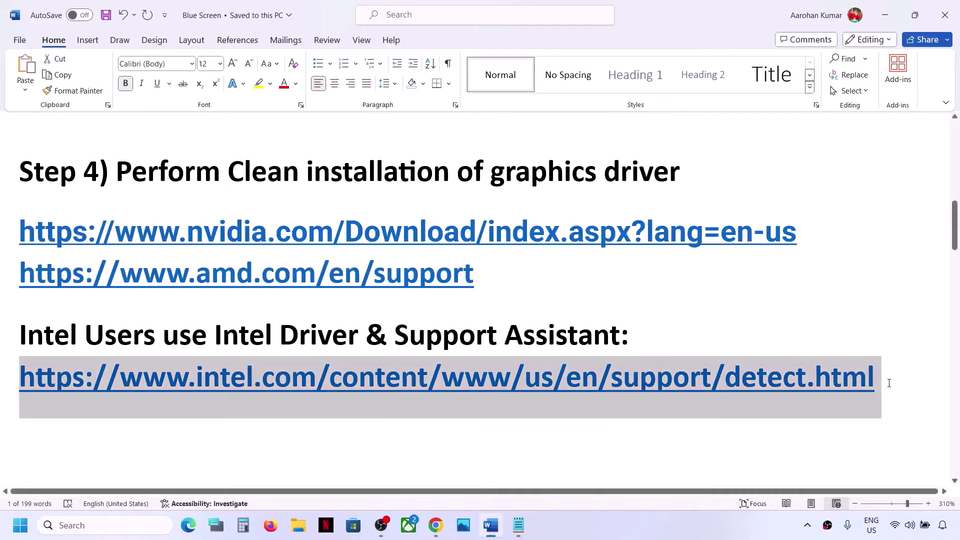
{"action": "left_click", "coordinate": [439, 530]}
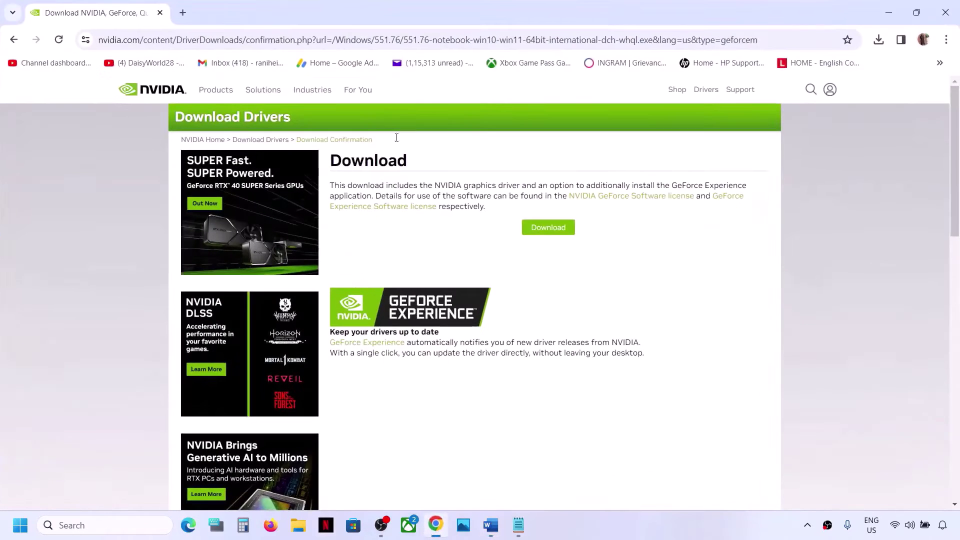
{"action": "left_click", "coordinate": [188, 14]}
{"action": "key", "text": "ctrl+v"}
{"action": "key", "text": "Return"}
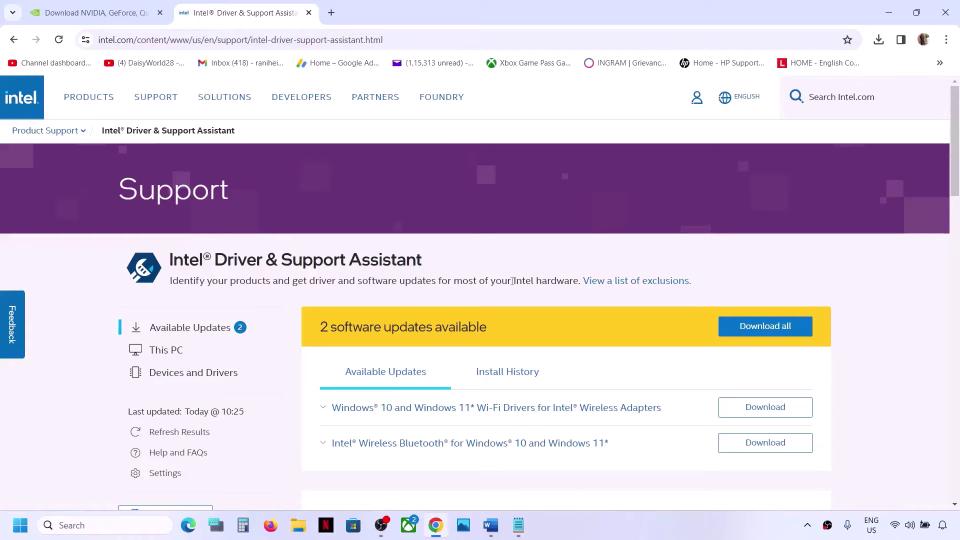
Download all available Intel driver updates and start installing them
{"action": "scroll", "coordinate": [598, 305], "scroll_direction": "down", "scroll_amount": 2}
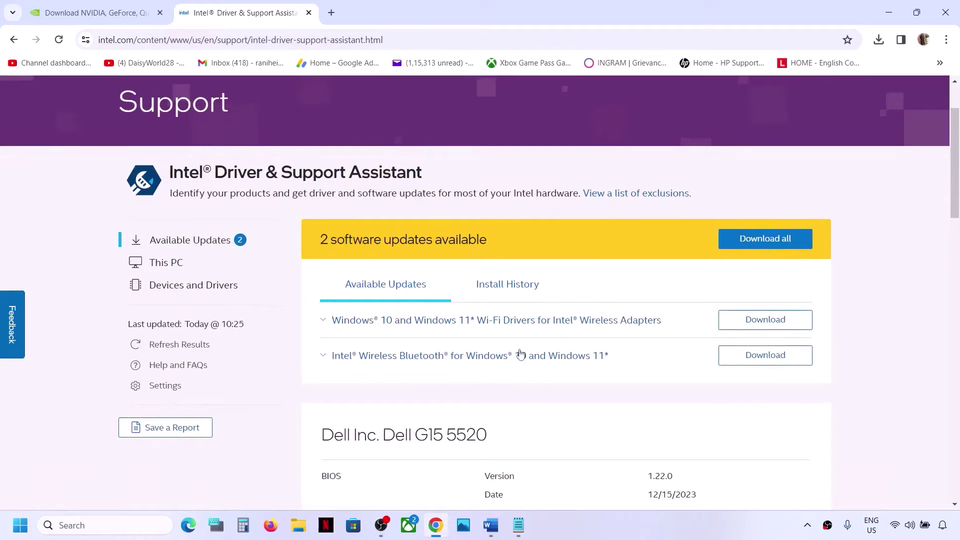
{"action": "left_click", "coordinate": [773, 242]}
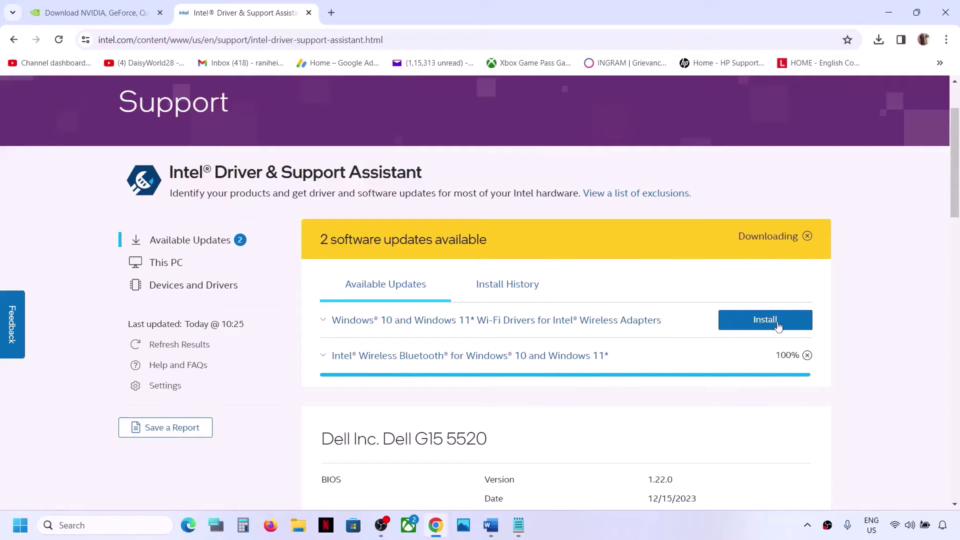
{"action": "left_click", "coordinate": [783, 244]}
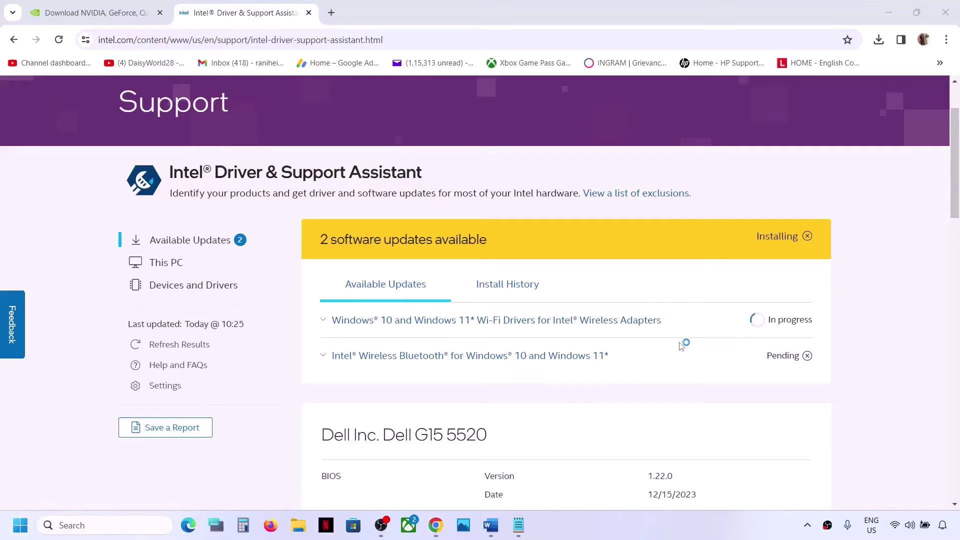
Accept the Intel license terms and start installing the PROSet/Wireless Wi-Fi software
{"action": "left_click", "coordinate": [559, 375]}
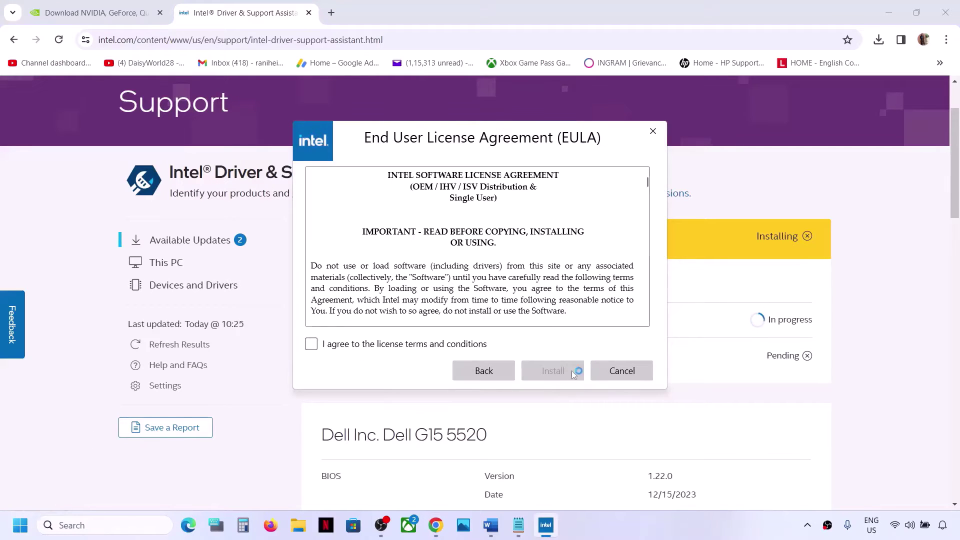
{"action": "left_click", "coordinate": [389, 349]}
{"action": "left_click", "coordinate": [547, 370]}
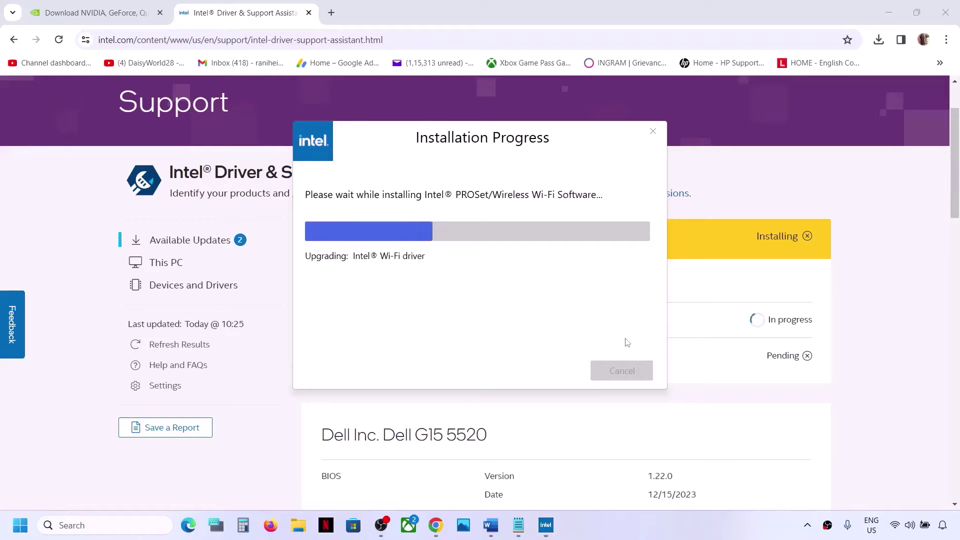
{"action": "left_click", "coordinate": [867, 361]}
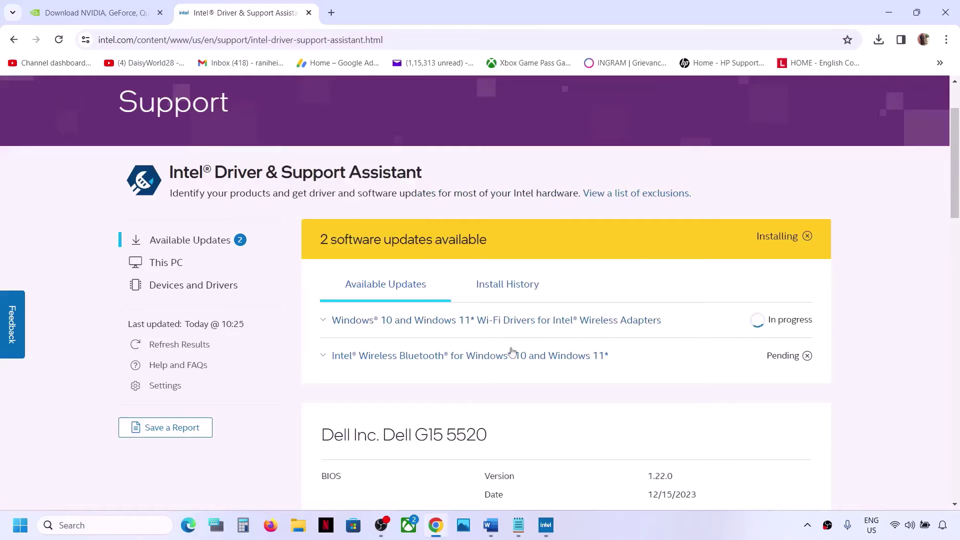
Bring up the Windows power options to locate Restart, and back out without restarting
{"action": "left_click", "coordinate": [20, 525]}
{"action": "left_click", "coordinate": [363, 482]}
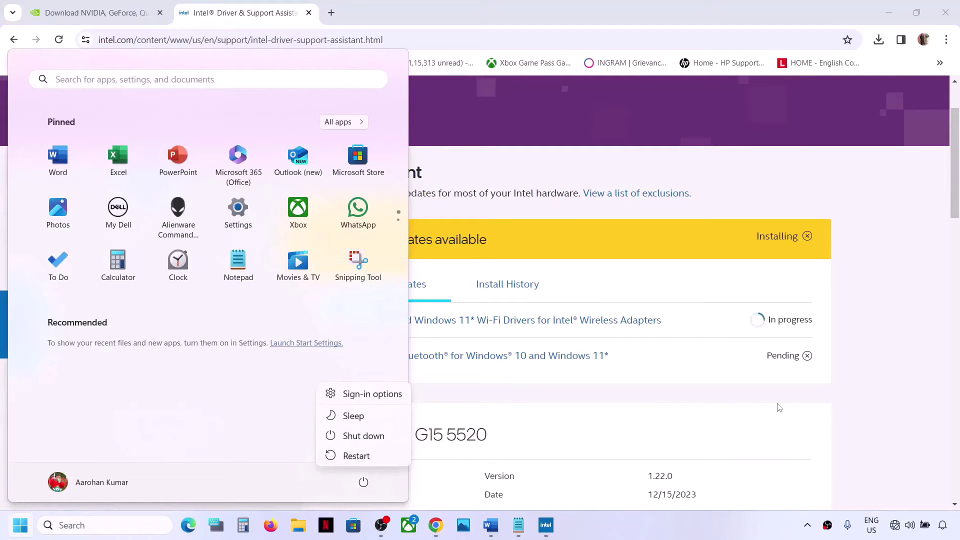
{"action": "key", "text": "Escape"}
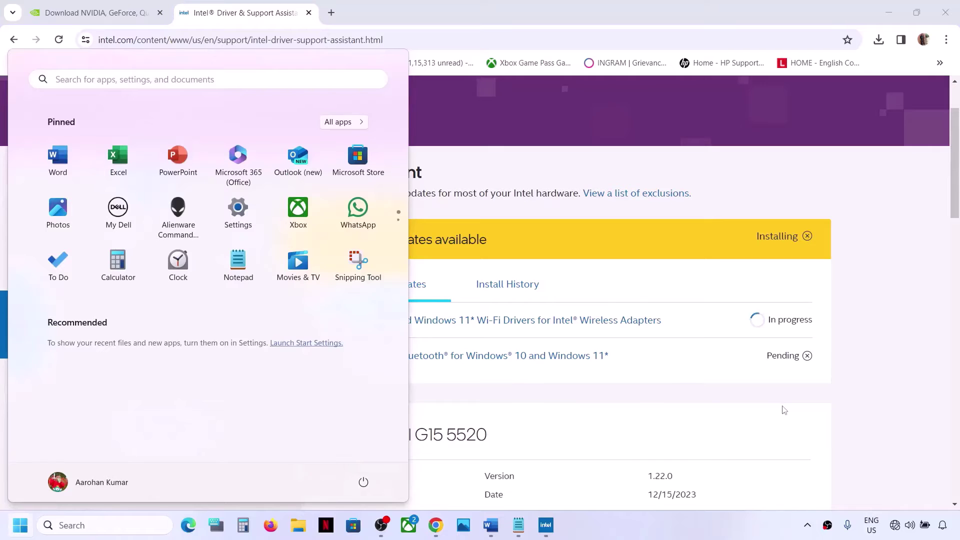
Switch back to the Word document and highlight the Step 5 heading text "Run SFC & DISM Command"
{"action": "left_click", "coordinate": [490, 525]}
{"action": "scroll", "coordinate": [327, 333], "scroll_direction": "down", "scroll_amount": 4}
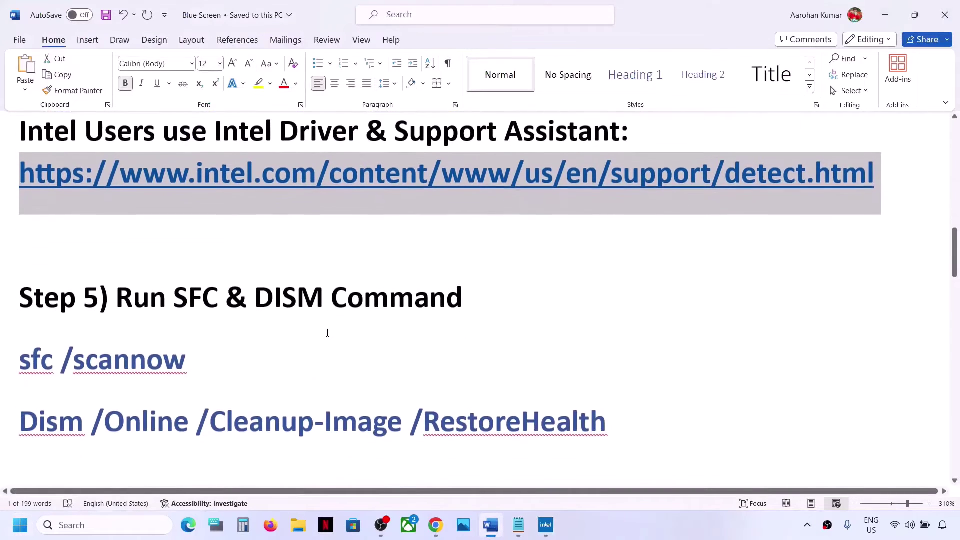
{"action": "left_click_drag", "start_coordinate": [131, 282], "coordinate": [463, 285]}
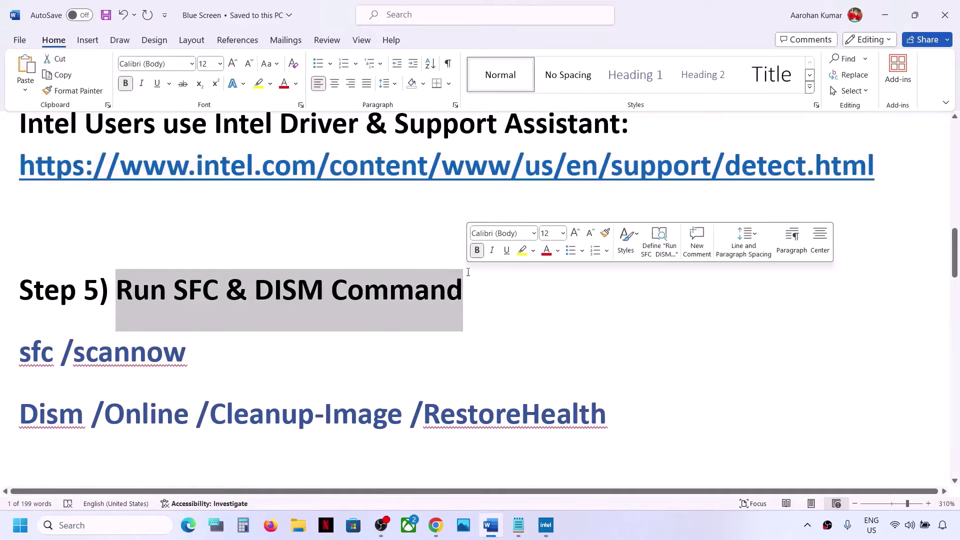
Search Windows for cmd and run Command Prompt as administrator
{"action": "left_click", "coordinate": [75, 524]}
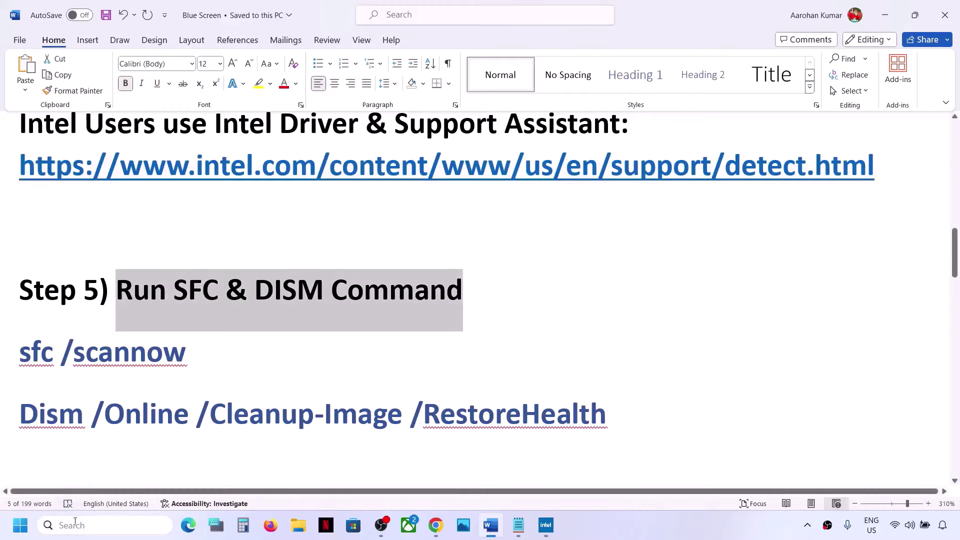
{"action": "type", "text": "cmd"}
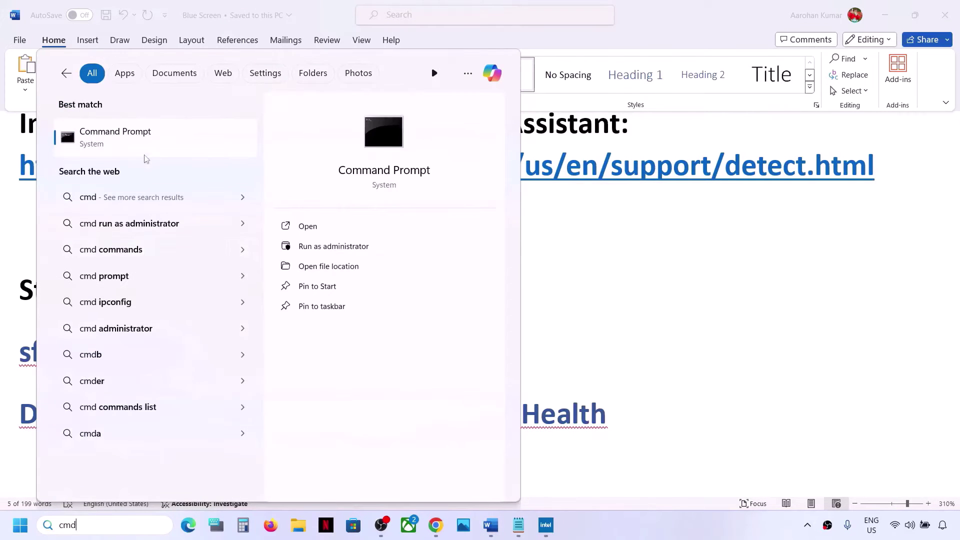
{"action": "right_click", "coordinate": [125, 149]}
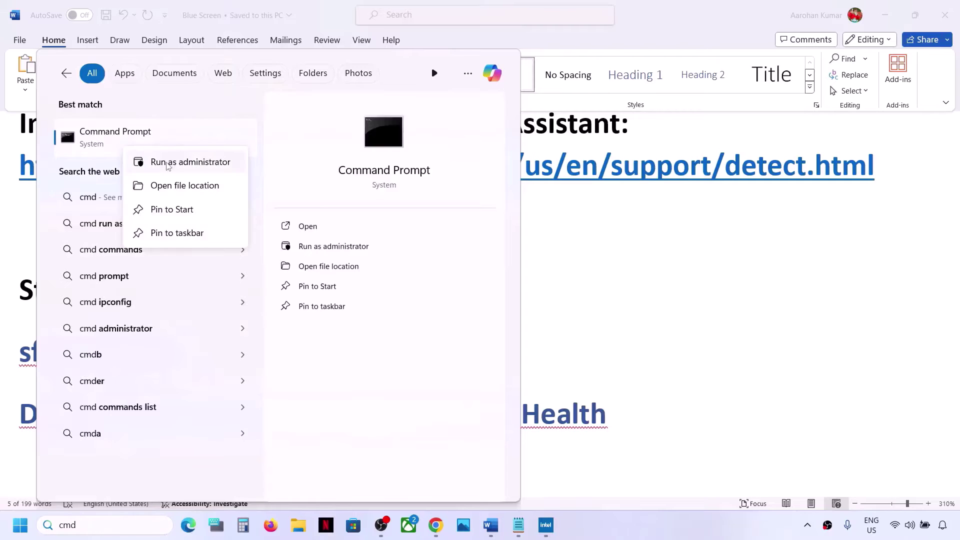
{"action": "left_click", "coordinate": [180, 161]}
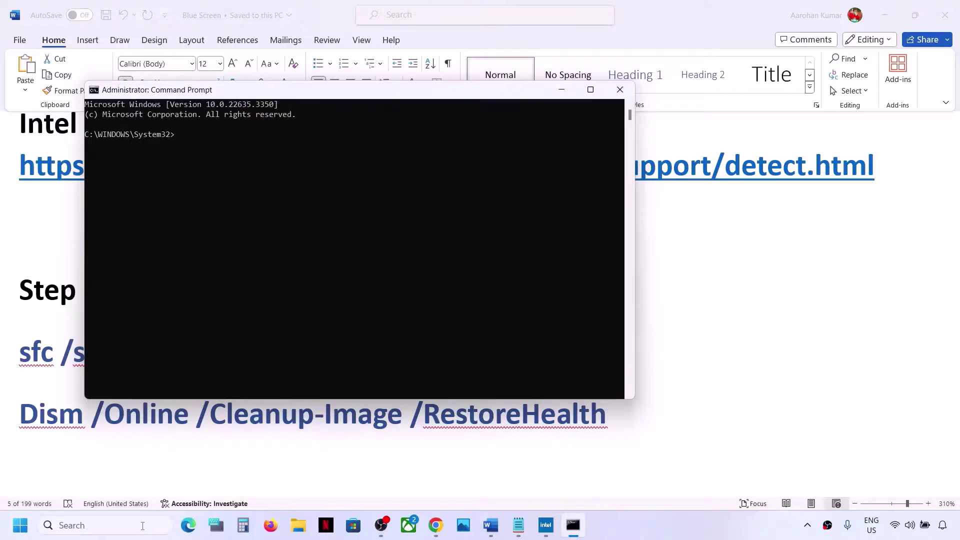
{"action": "left_click", "coordinate": [141, 525]}
{"action": "type", "text": "cmd"}
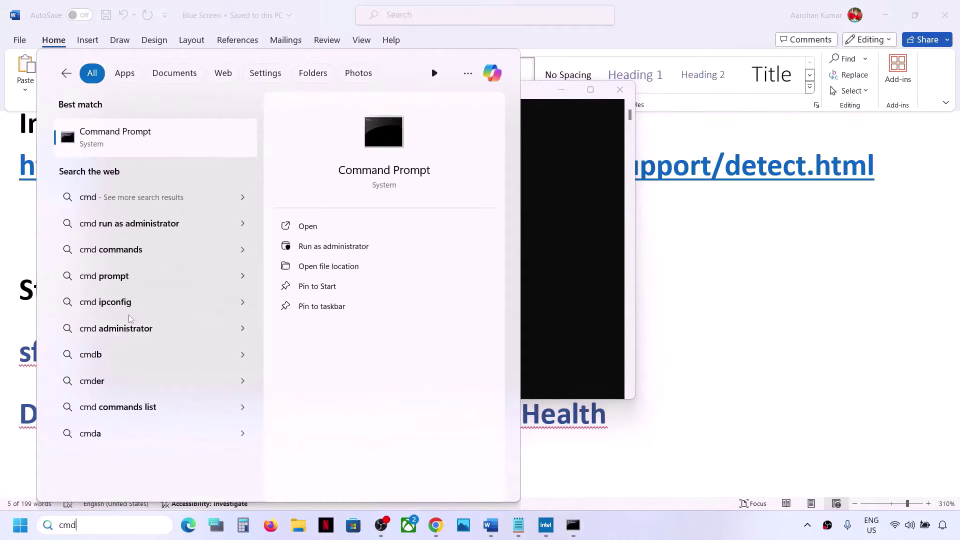
{"action": "right_click", "coordinate": [149, 149]}
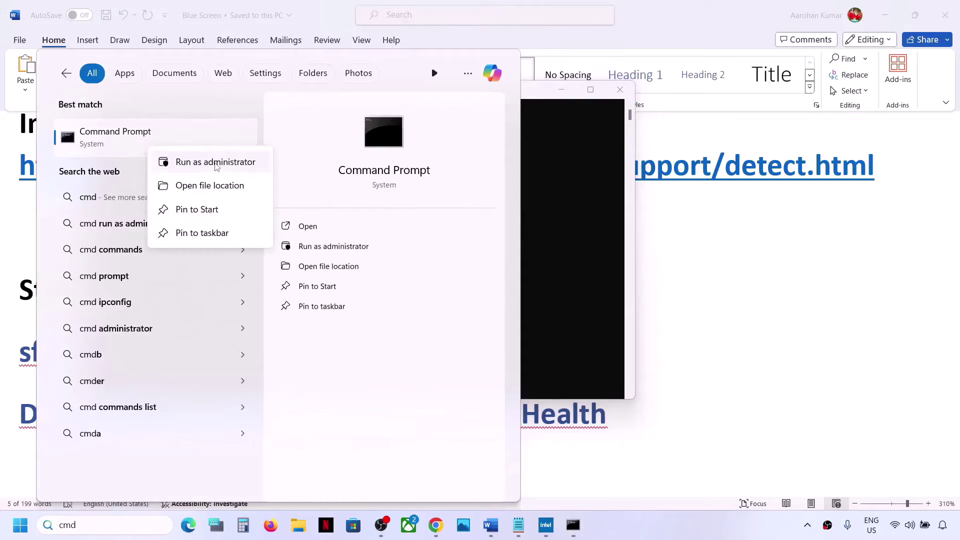
{"action": "left_click", "coordinate": [580, 225]}
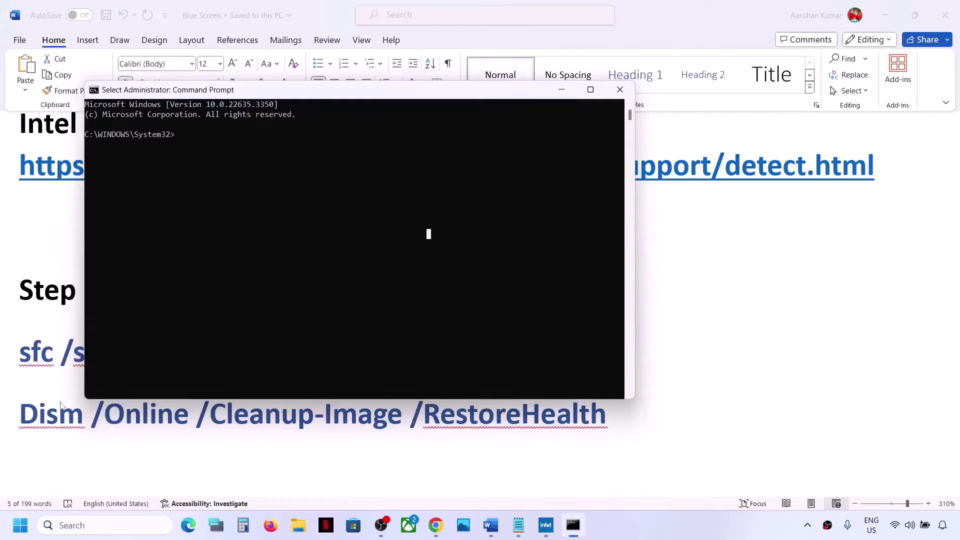
Copy the sfc /scannow command from the Word document and run it in the administrator Command Prompt
{"action": "left_click", "coordinate": [31, 362]}
{"action": "double_click", "coordinate": [109, 356]}
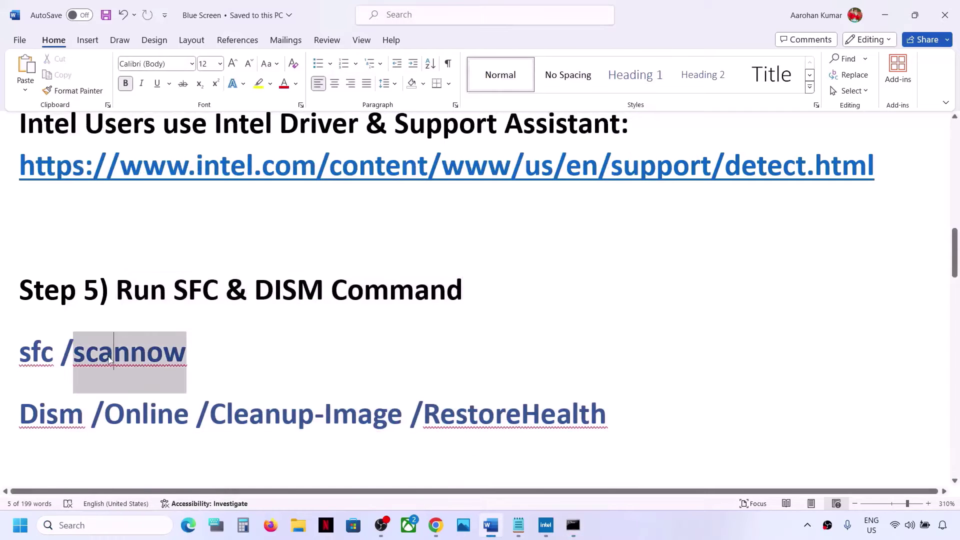
{"action": "left_click", "coordinate": [198, 348]}
{"action": "triple_click", "coordinate": [197, 349]}
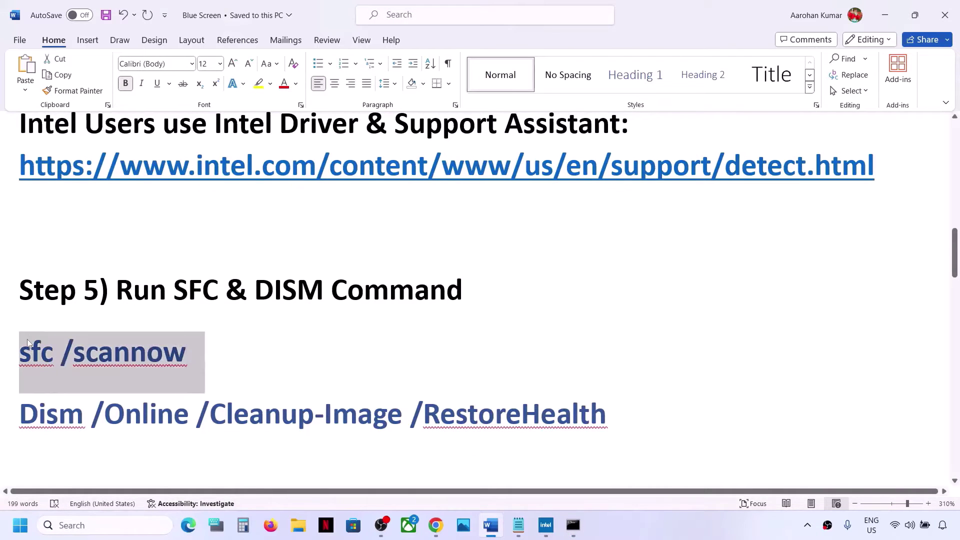
{"action": "key", "text": "alt+Tab"}
{"action": "right_click", "coordinate": [327, 197]}
{"action": "key", "text": "Return"}
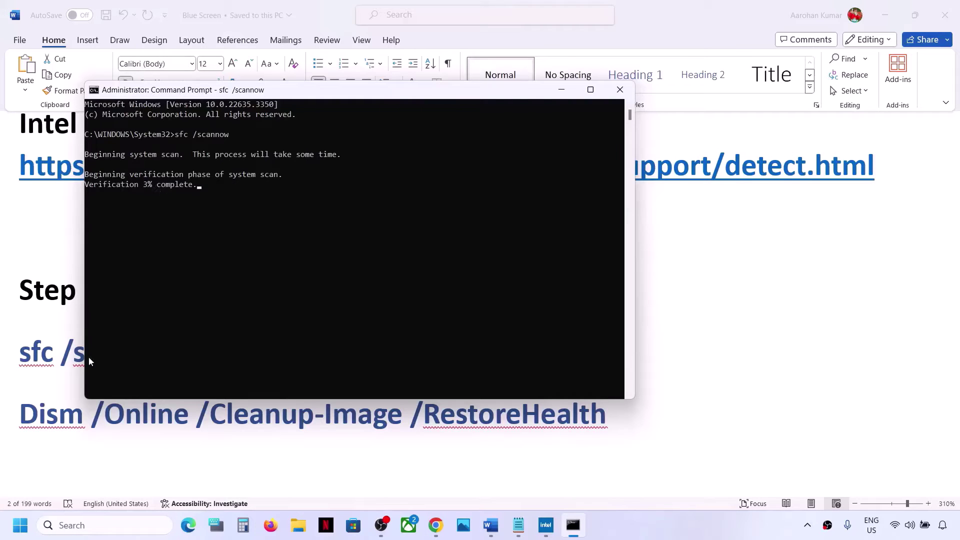
Copy the command Dism /Online /Cleanup-Image /RestoreHealth from the document, check the running scan in Command Prompt, and return to Word
{"action": "left_click", "coordinate": [86, 412]}
{"action": "left_click", "coordinate": [212, 411]}
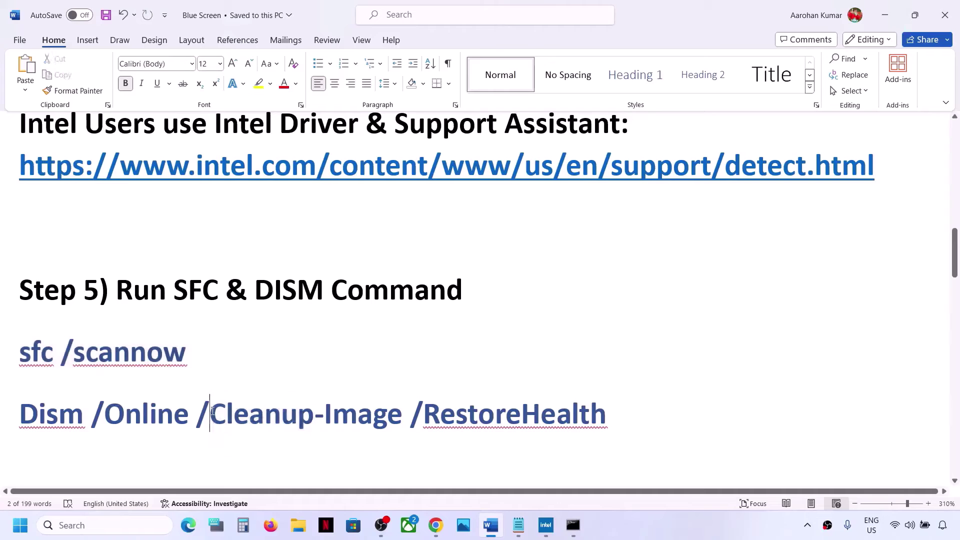
{"action": "left_click_drag", "start_coordinate": [625, 408], "coordinate": [23, 413]}
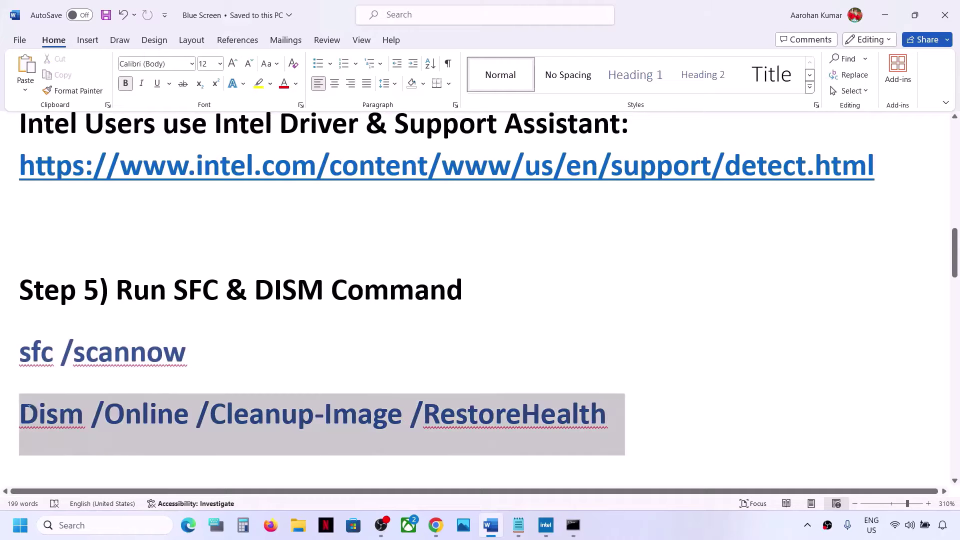
{"action": "right_click", "coordinate": [40, 412]}
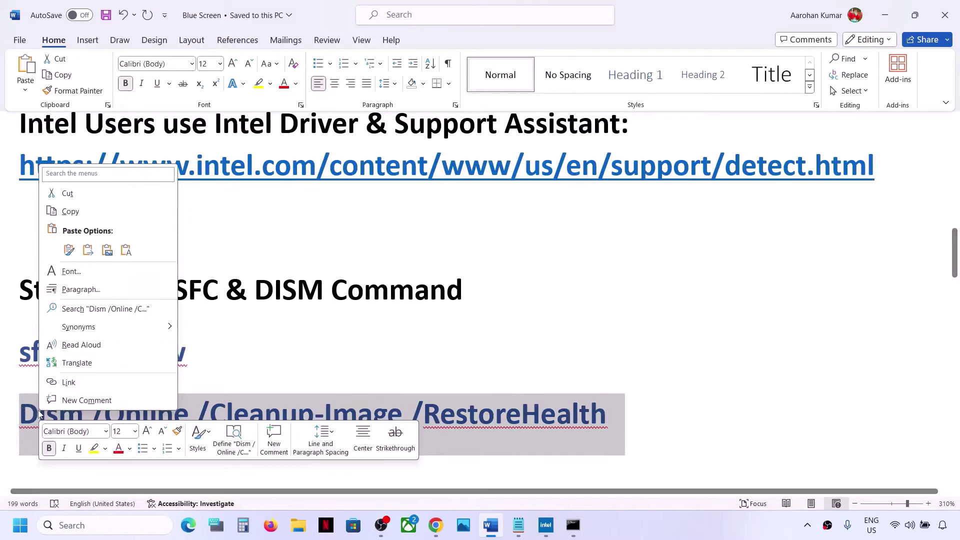
{"action": "left_click", "coordinate": [70, 211]}
{"action": "key", "text": "alt+Tab"}
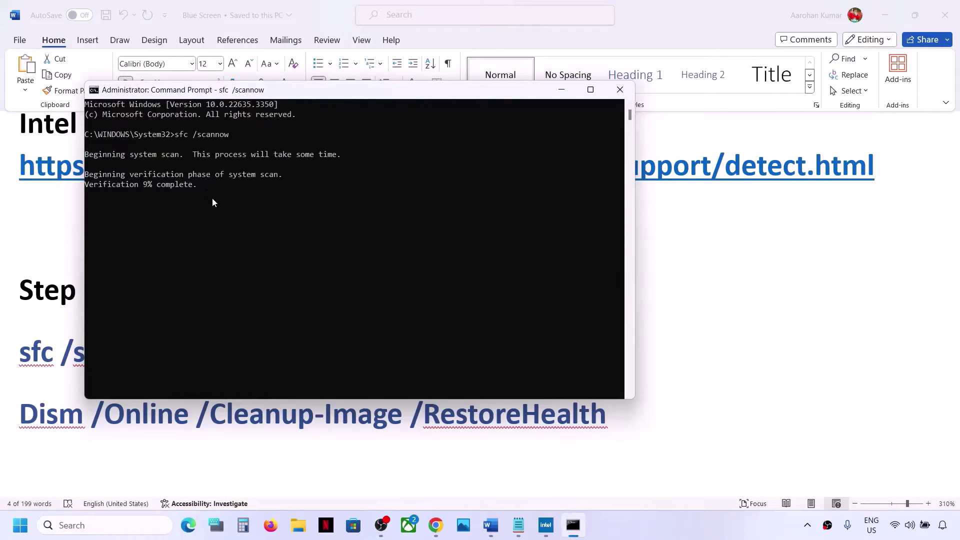
{"action": "key", "text": "alt+Tab"}
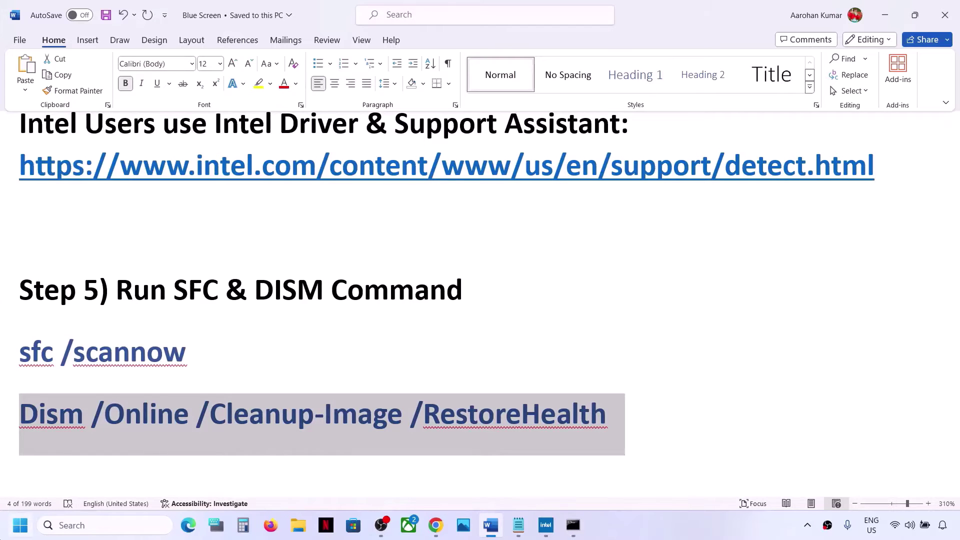
Show where Restart is in the Windows power options and return to the document without restarting
{"action": "key", "text": "super"}
{"action": "left_click", "coordinate": [362, 480]}
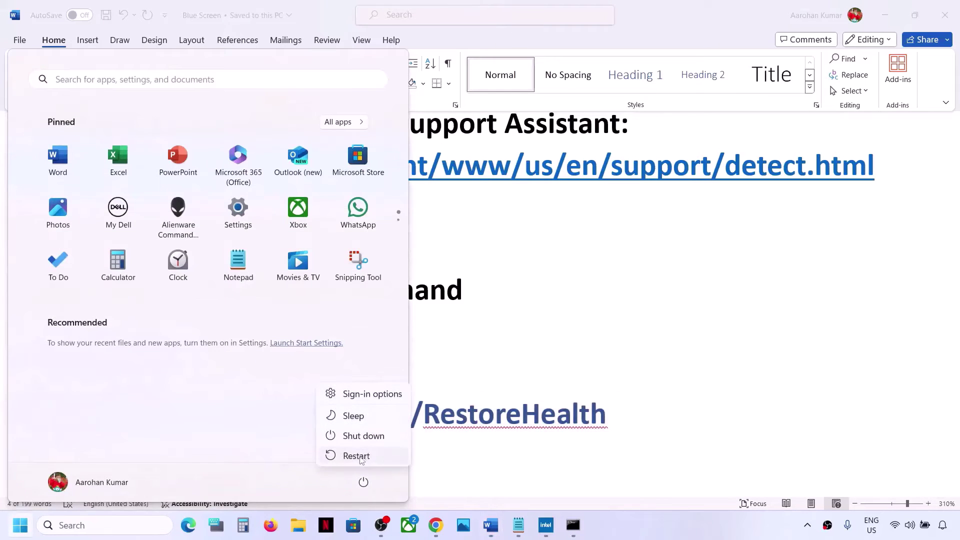
{"action": "left_click", "coordinate": [561, 387]}
{"action": "left_click", "coordinate": [529, 375]}
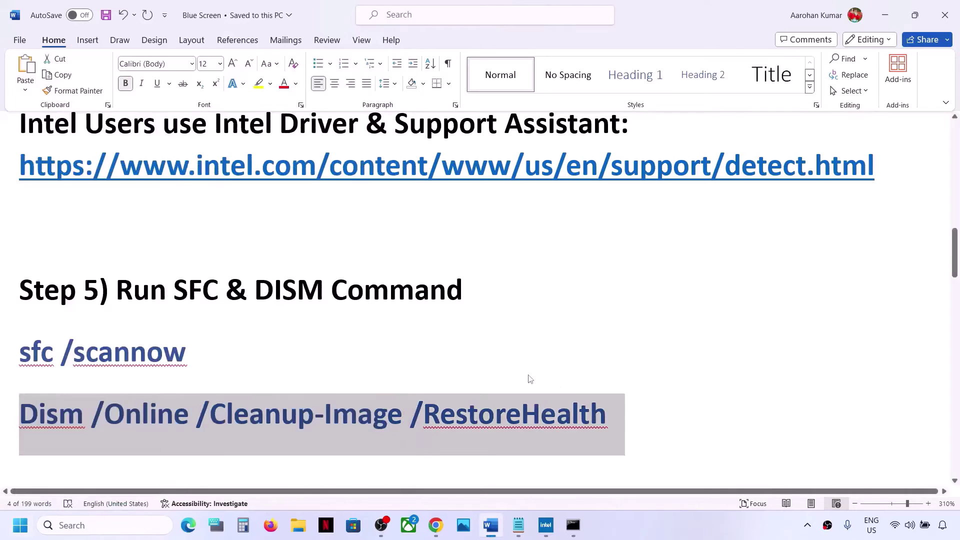
Go to Step 6 in the document and highlight its heading text about increasing the virtual memory
{"action": "scroll", "coordinate": [529, 375], "scroll_direction": "down", "scroll_amount": 3}
{"action": "scroll", "coordinate": [529, 375], "scroll_direction": "down", "scroll_amount": 2}
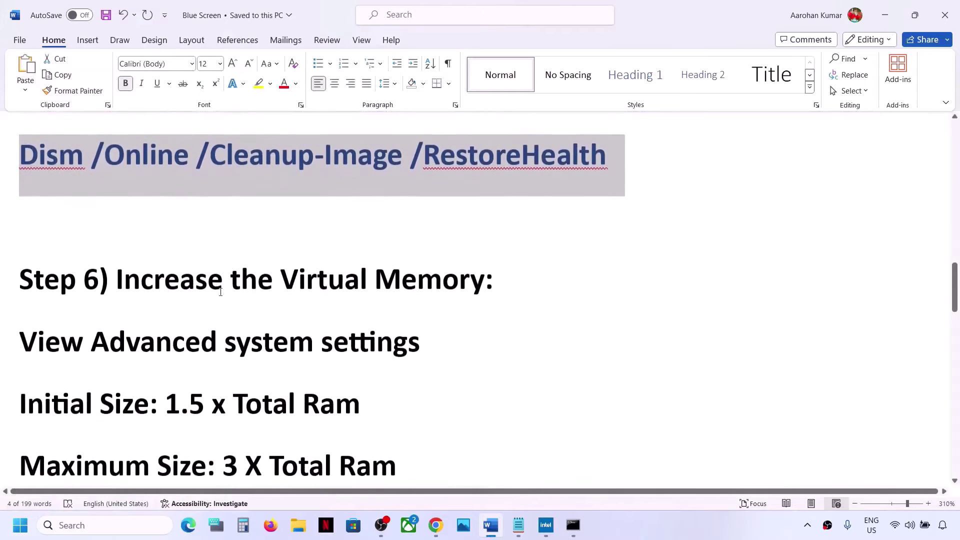
{"action": "left_click", "coordinate": [141, 279]}
{"action": "left_click_drag", "start_coordinate": [178, 278], "coordinate": [490, 281]}
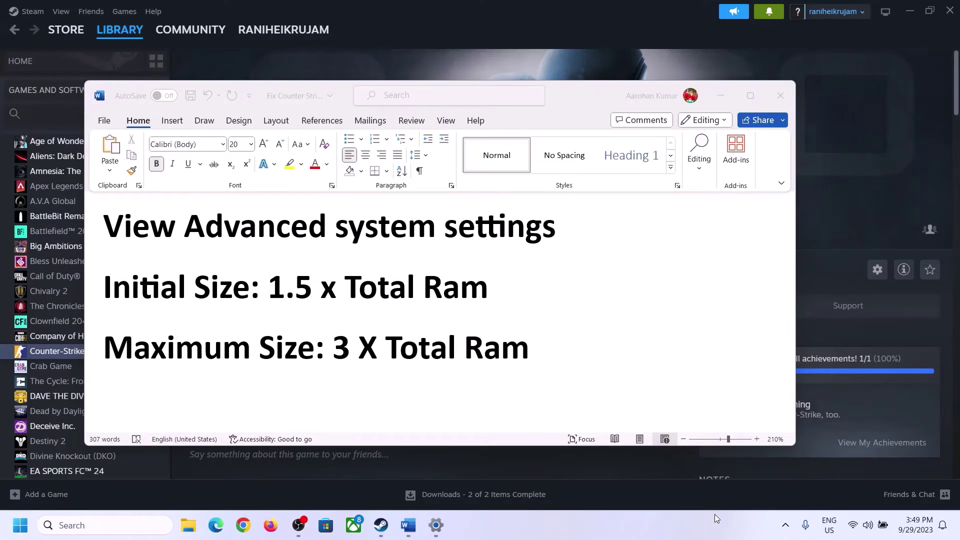
Choose a custom paging file size for drive C: and highlight the initial size formula 1.5 x Total Ram in the Word document
{"action": "left_click", "coordinate": [115, 231]}
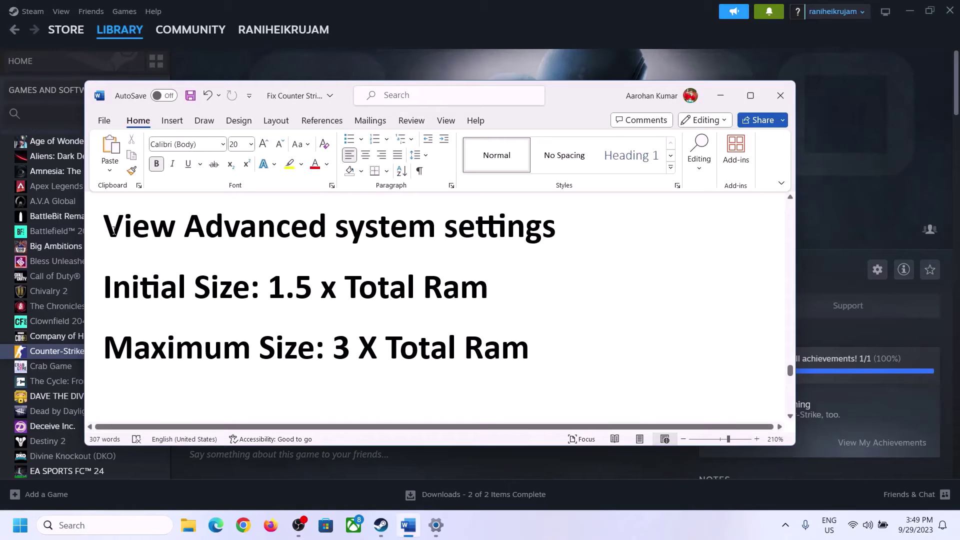
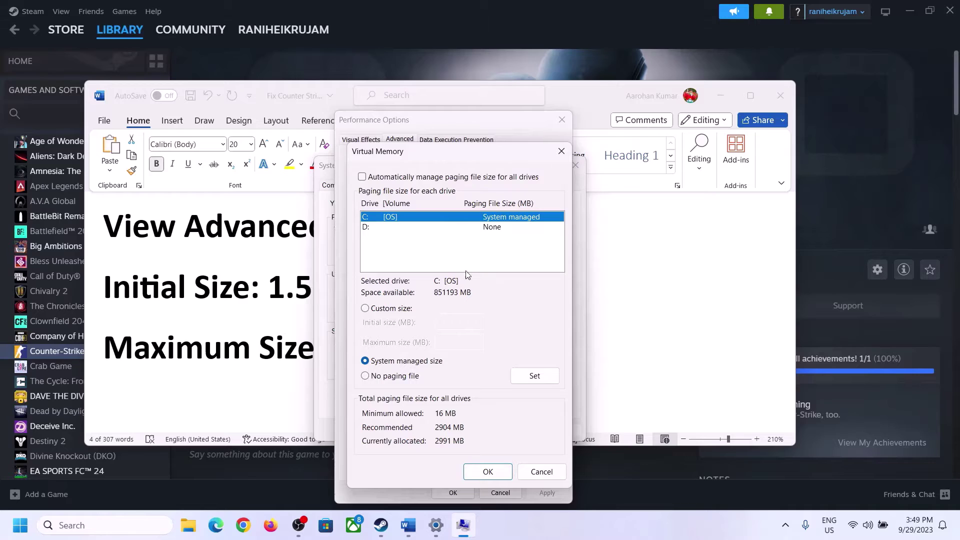
{"action": "left_click", "coordinate": [365, 309]}
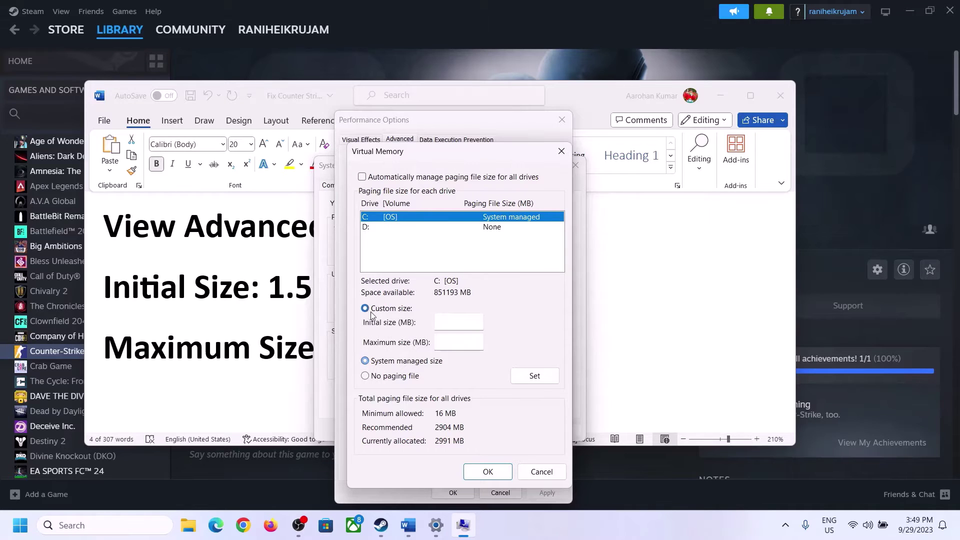
{"action": "left_click", "coordinate": [460, 322]}
{"action": "left_click", "coordinate": [265, 294]}
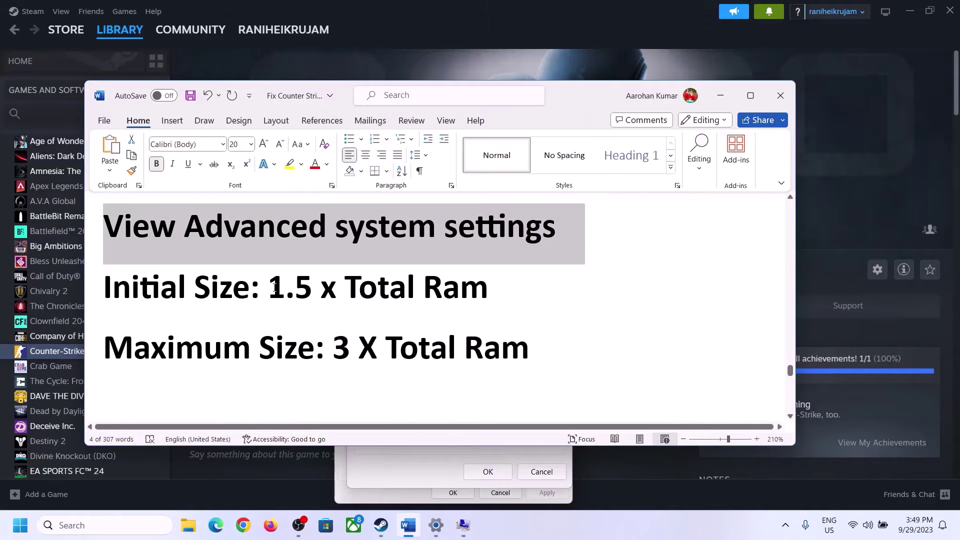
{"action": "left_click_drag", "start_coordinate": [274, 287], "coordinate": [446, 299]}
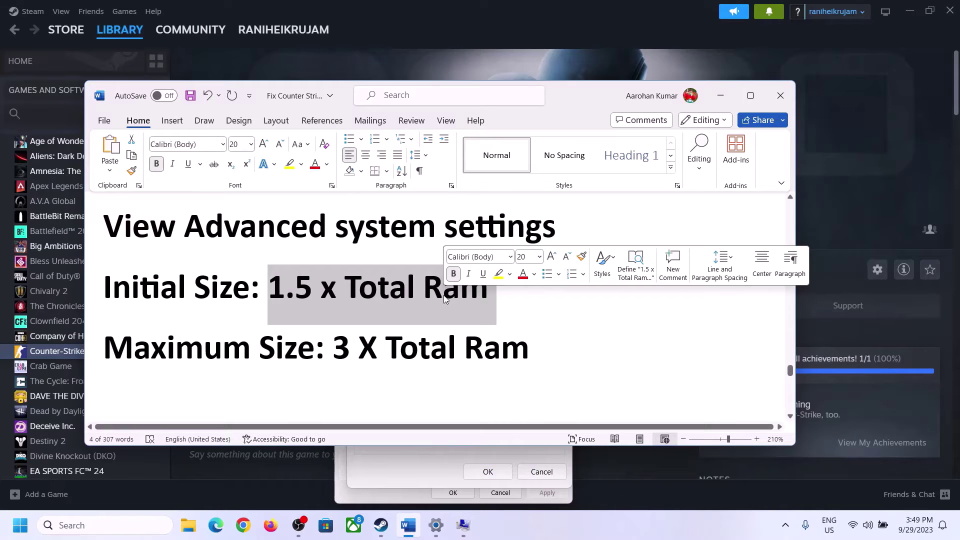
Open the System About page in Settings and highlight the installed RAM amount
{"action": "left_click", "coordinate": [436, 528]}
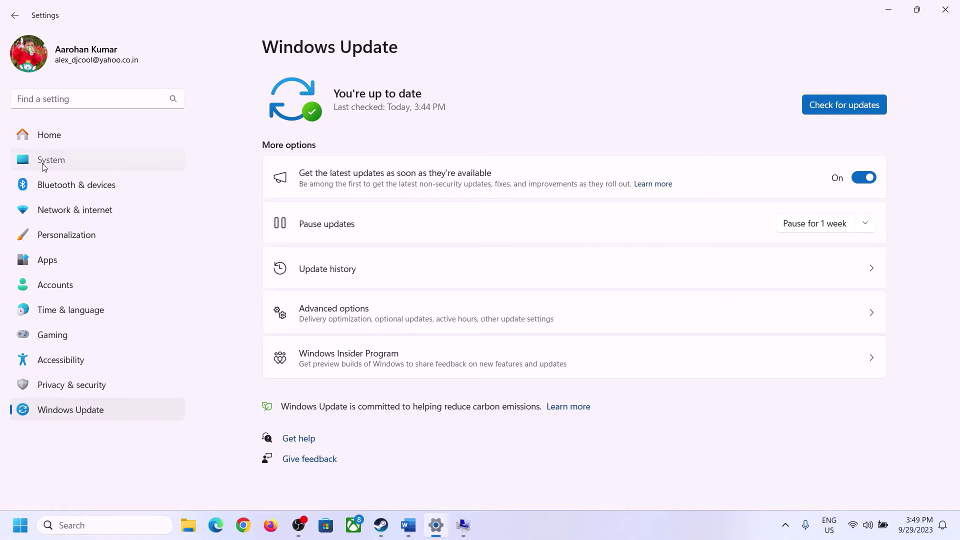
{"action": "left_click", "coordinate": [44, 166]}
{"action": "scroll", "coordinate": [353, 368], "scroll_direction": "down", "scroll_amount": 10}
{"action": "left_click", "coordinate": [332, 449]}
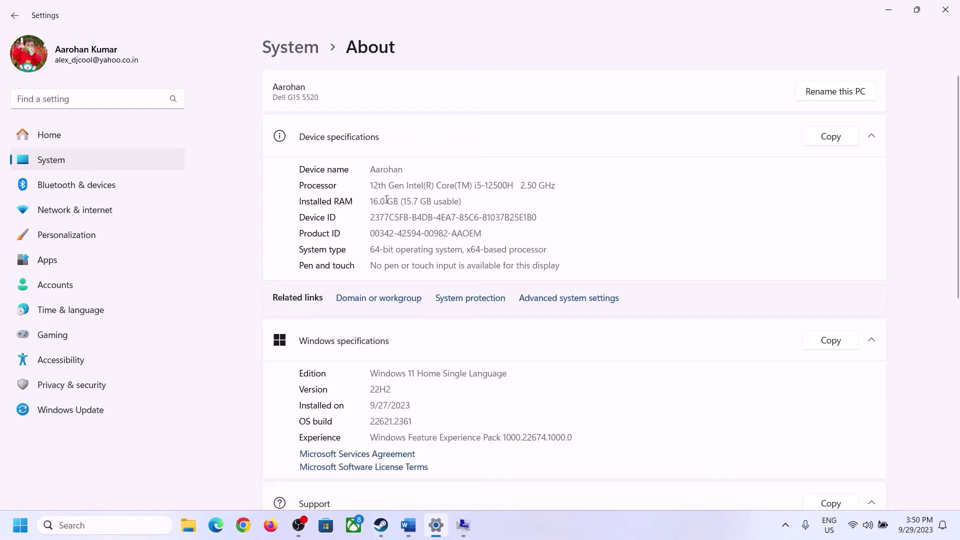
{"action": "left_click_drag", "start_coordinate": [380, 201], "coordinate": [366, 201]}
{"action": "left_click", "coordinate": [386, 203]}
{"action": "left_click_drag", "start_coordinate": [382, 200], "coordinate": [367, 196]}
Launch Calculator with the Run command calc, place it beside the Virtual Memory dialog, and recheck the initial size formula in Word
{"action": "left_click", "coordinate": [463, 525]}
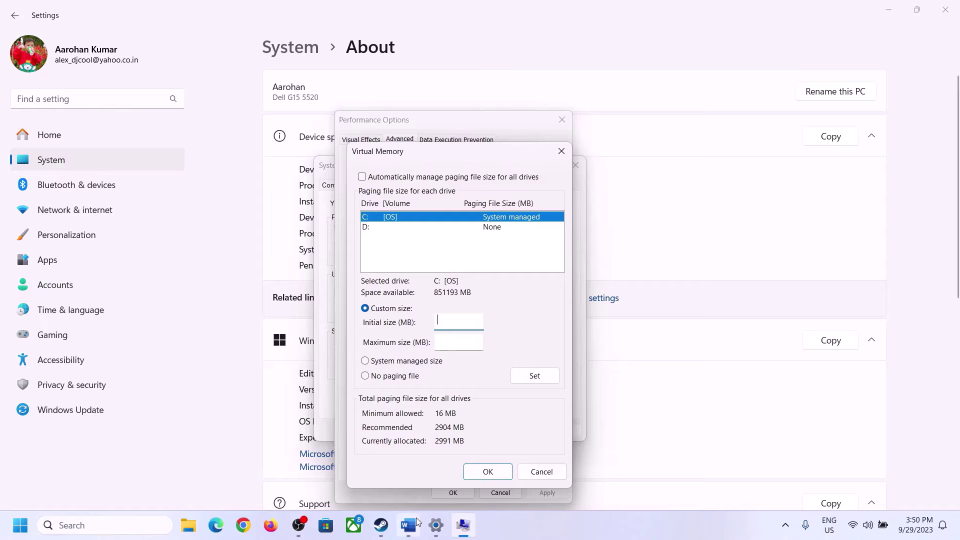
{"action": "mouse_move", "coordinate": [436, 525]}
{"action": "key", "text": "super+r"}
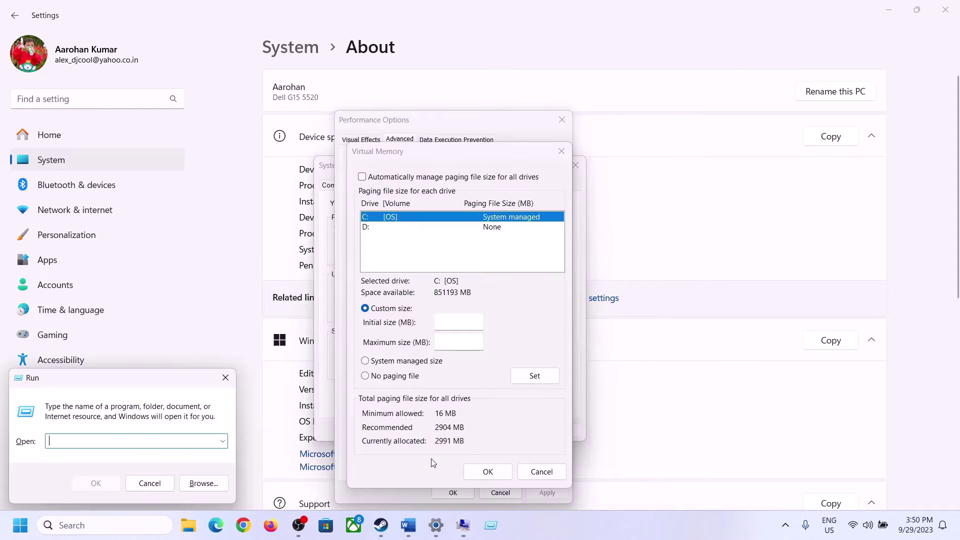
{"action": "type", "text": "ca"}
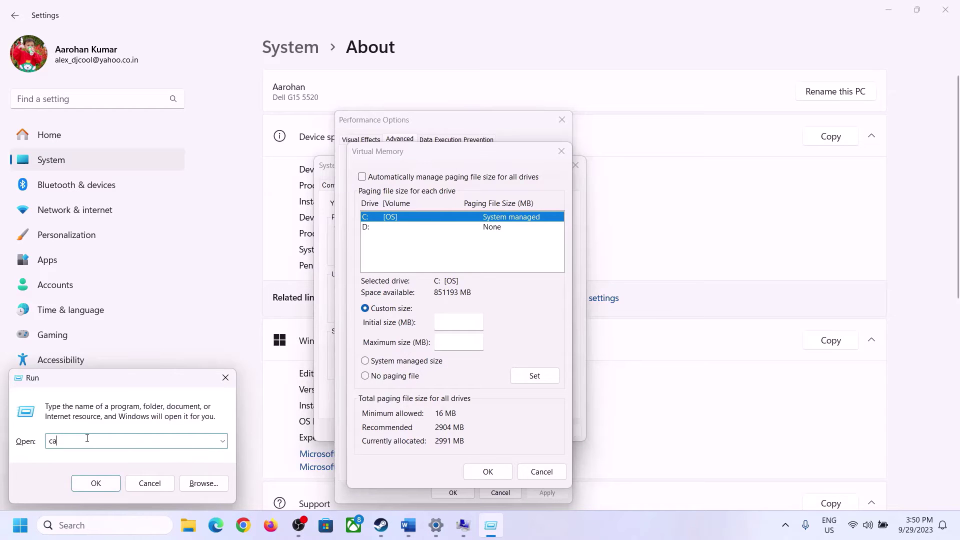
{"action": "type", "text": "lc"}
{"action": "left_click", "coordinate": [95, 483]}
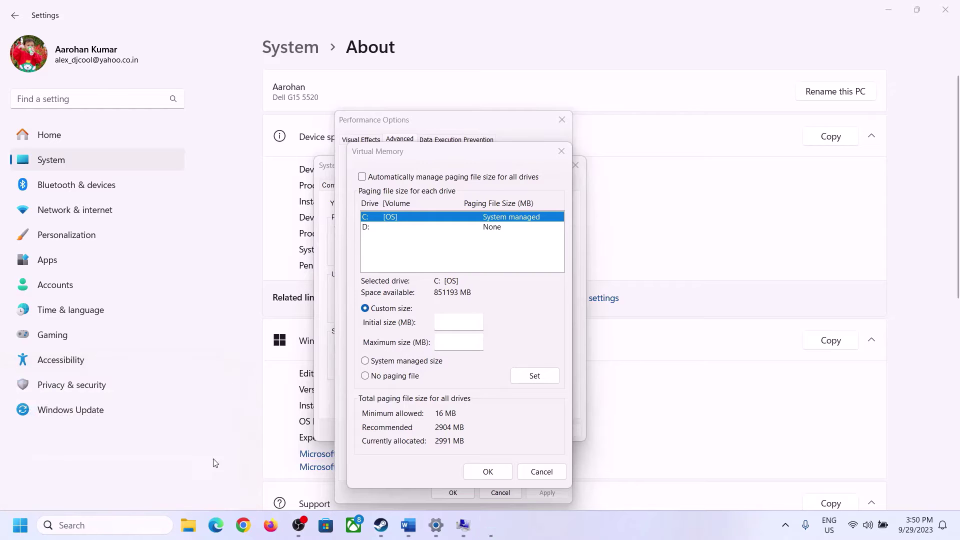
{"action": "left_click_drag", "start_coordinate": [122, 15], "coordinate": [700, 165]}
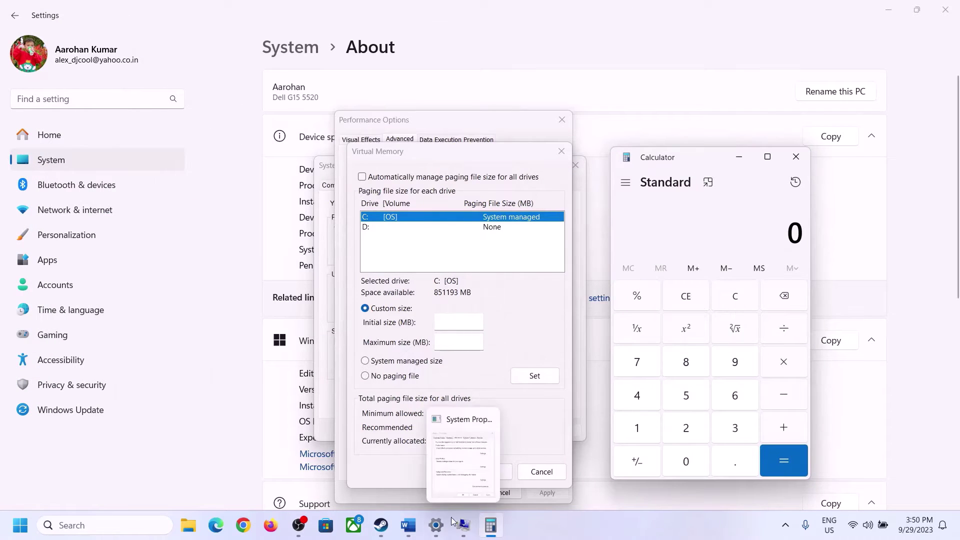
{"action": "left_click", "coordinate": [408, 534]}
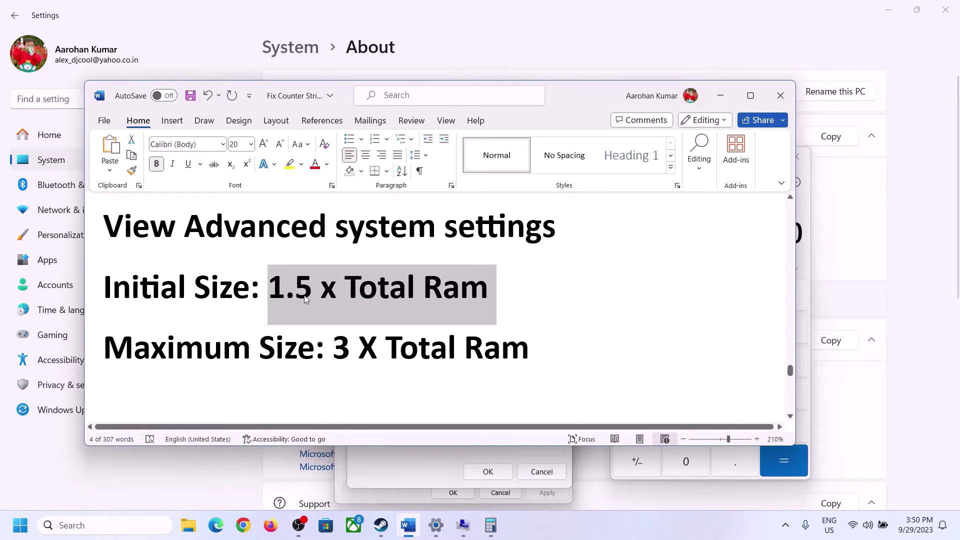
{"action": "left_click", "coordinate": [490, 525]}
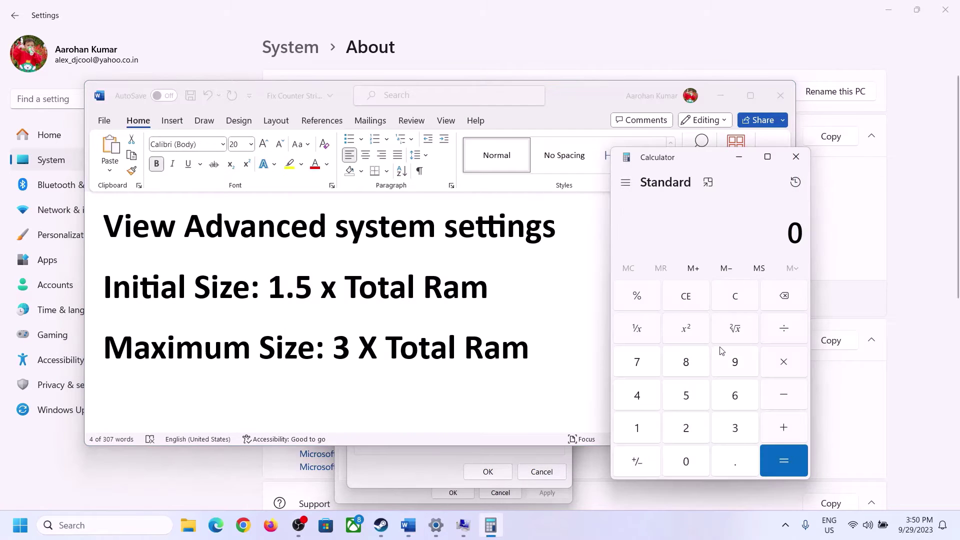
{"action": "left_click", "coordinate": [650, 421]}
{"action": "left_click", "coordinate": [732, 402]}
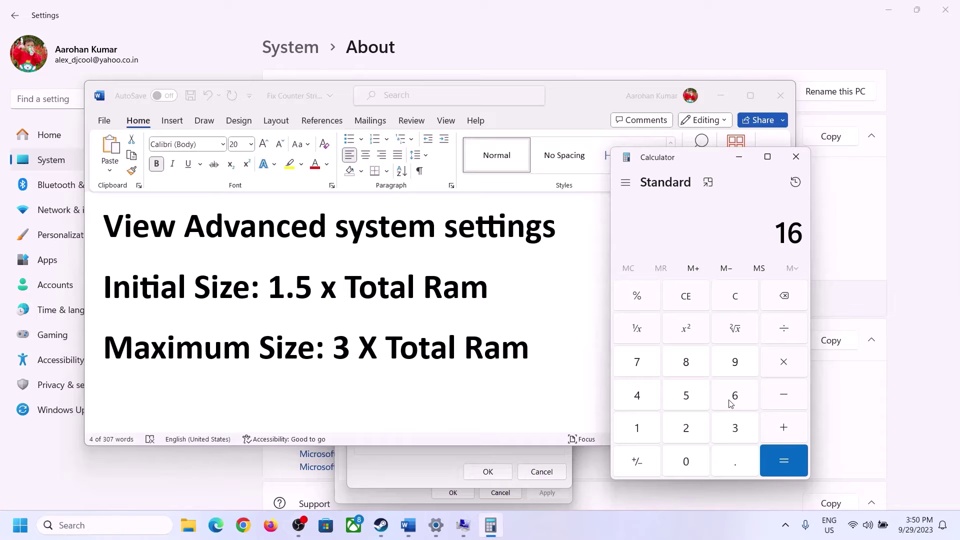
{"action": "left_click", "coordinate": [736, 306]}
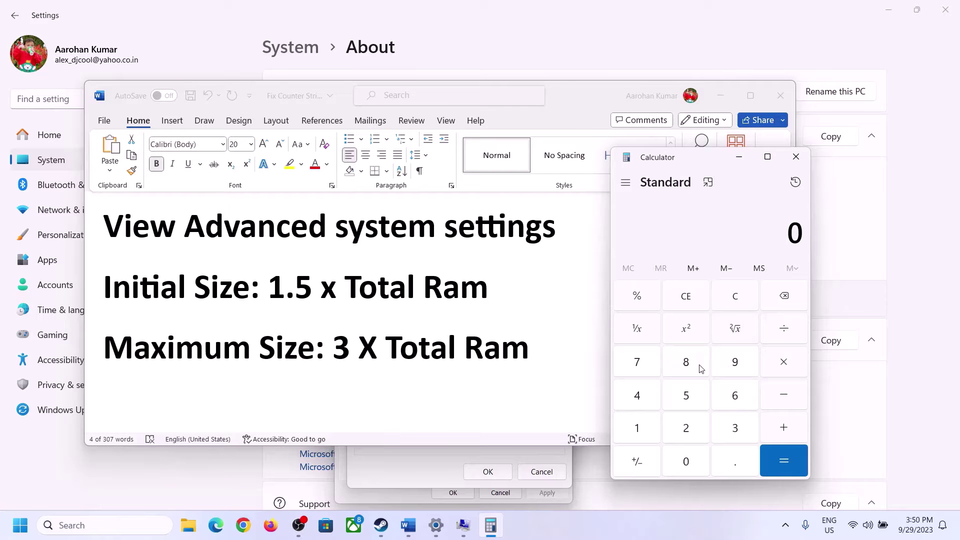
Calculate 16 × 1024 in Calculator to convert the installed RAM to megabytes
{"action": "left_click", "coordinate": [644, 429]}
{"action": "left_click", "coordinate": [720, 400]}
{"action": "left_click", "coordinate": [783, 369]}
{"action": "left_click", "coordinate": [636, 427]}
{"action": "left_click", "coordinate": [687, 462]}
{"action": "left_click", "coordinate": [687, 426]}
{"action": "left_click", "coordinate": [649, 406]}
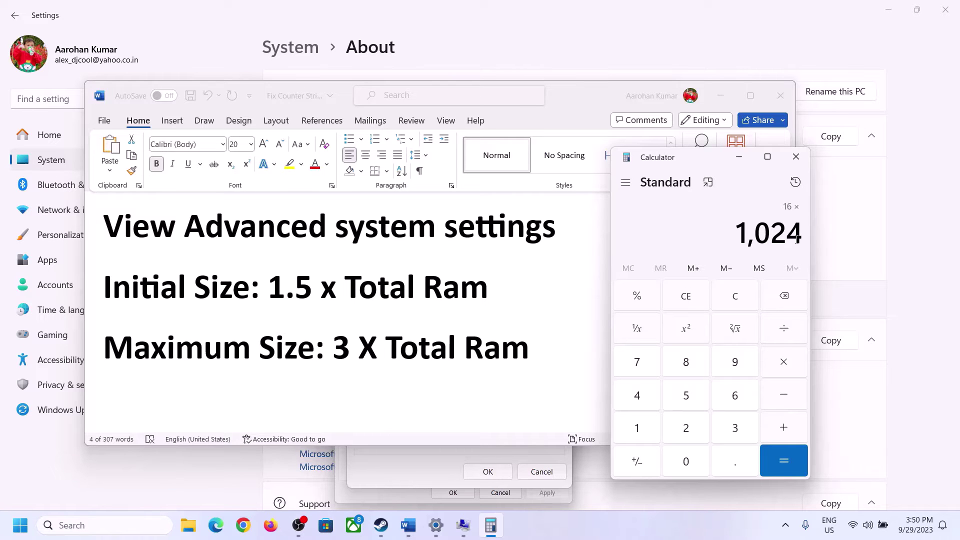
{"action": "left_click", "coordinate": [784, 462]}
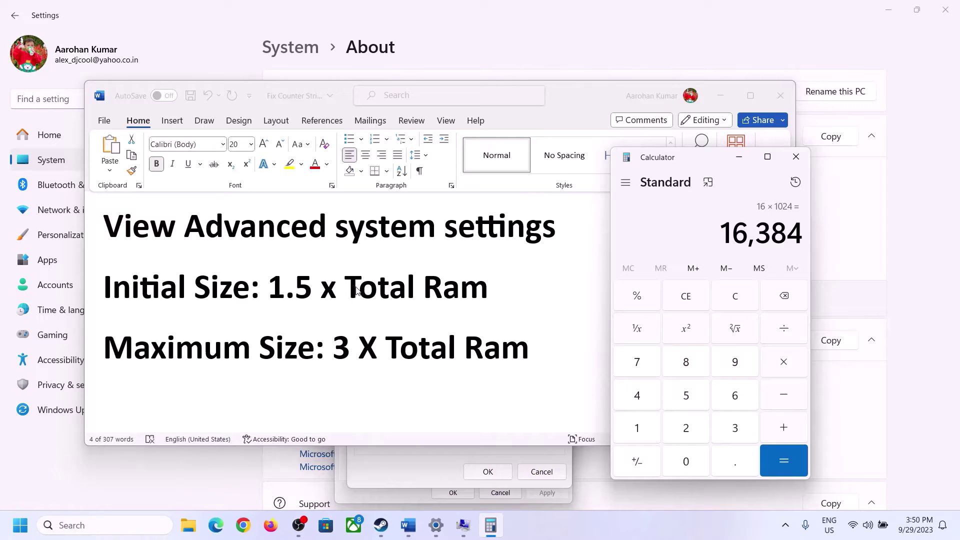
Multiply the RAM in megabytes by 1.5 to work out the initial paging file size
{"action": "left_click", "coordinate": [785, 367]}
{"action": "left_click", "coordinate": [654, 433]}
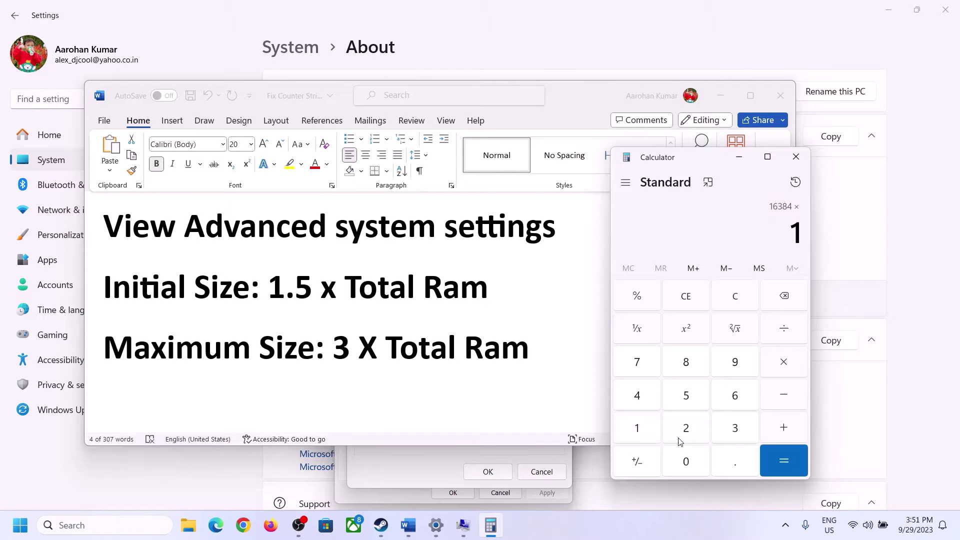
{"action": "left_click", "coordinate": [730, 468]}
{"action": "left_click", "coordinate": [686, 395]}
{"action": "left_click", "coordinate": [782, 457]}
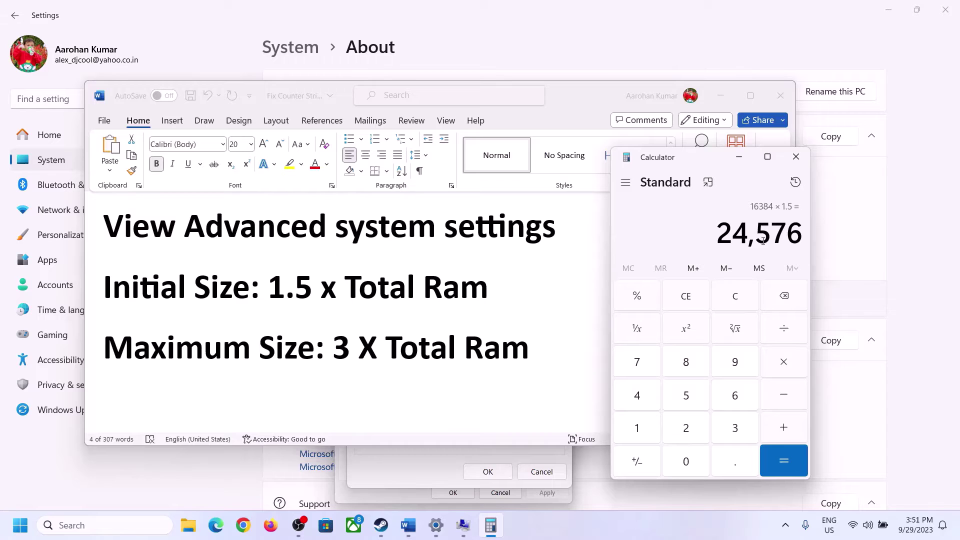
Set the custom initial size of drive C:'s paging file to 24576 MB in the Virtual Memory dialog
{"action": "left_click", "coordinate": [424, 466]}
{"action": "left_click", "coordinate": [454, 322]}
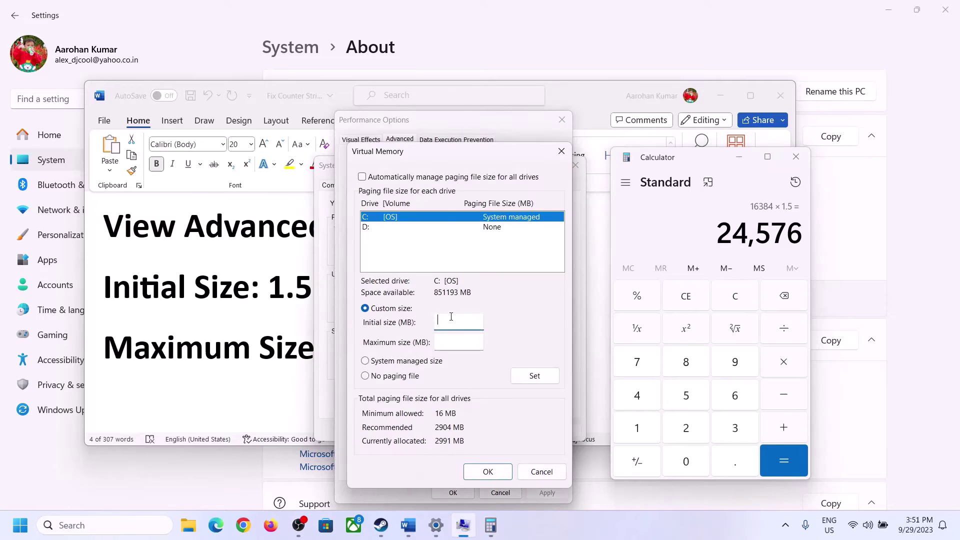
{"action": "type", "text": "24576"}
{"action": "left_click", "coordinate": [478, 344]}
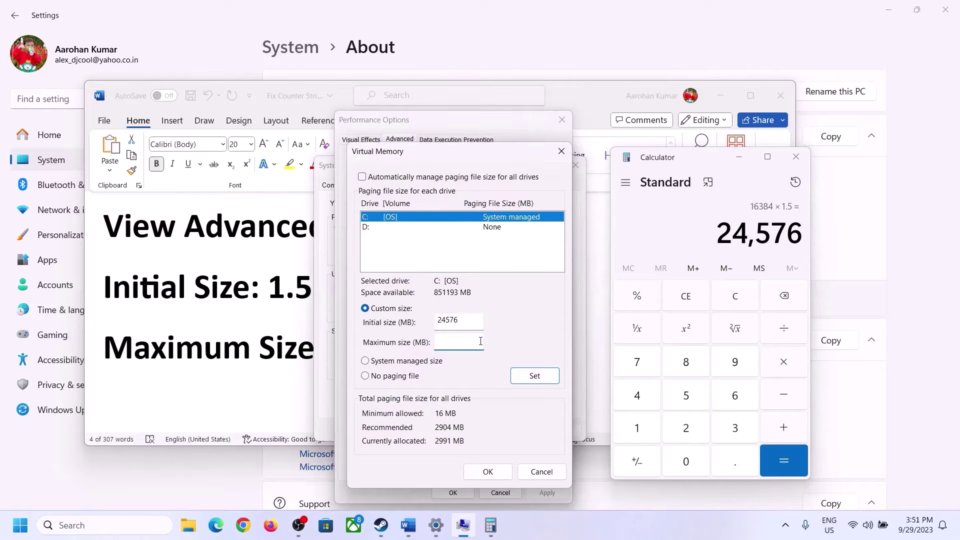
Check the maximum size formula in Word and the installed RAM in Settings, with Calculator cleared for a new calculation
{"action": "key", "text": "alt+Tab"}
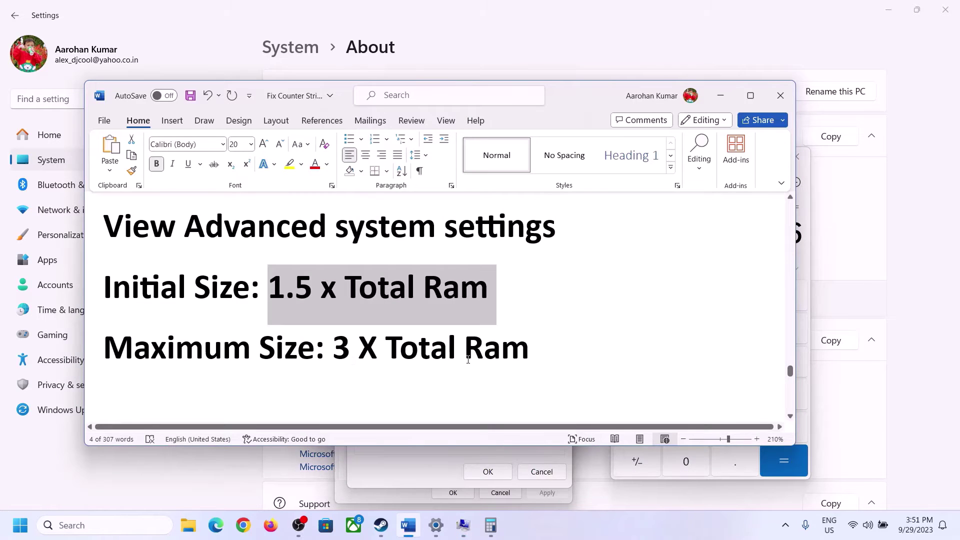
{"action": "left_click", "coordinate": [806, 260]}
{"action": "left_click", "coordinate": [744, 299]}
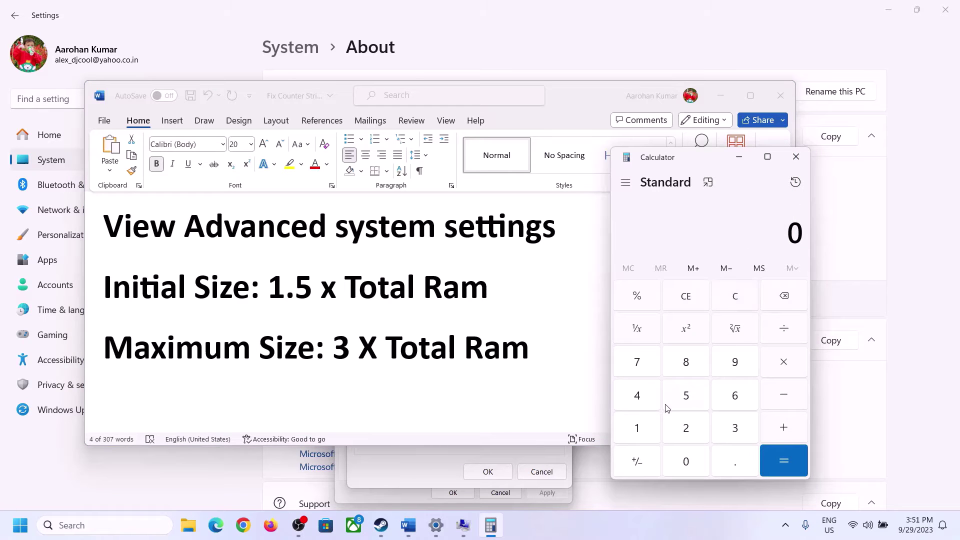
{"action": "left_click", "coordinate": [436, 525]}
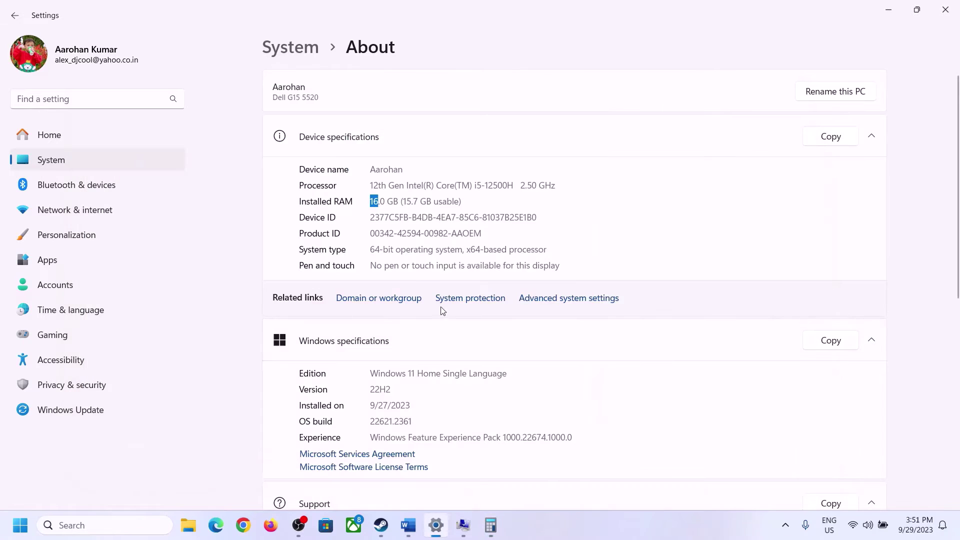
{"action": "left_click", "coordinate": [491, 525]}
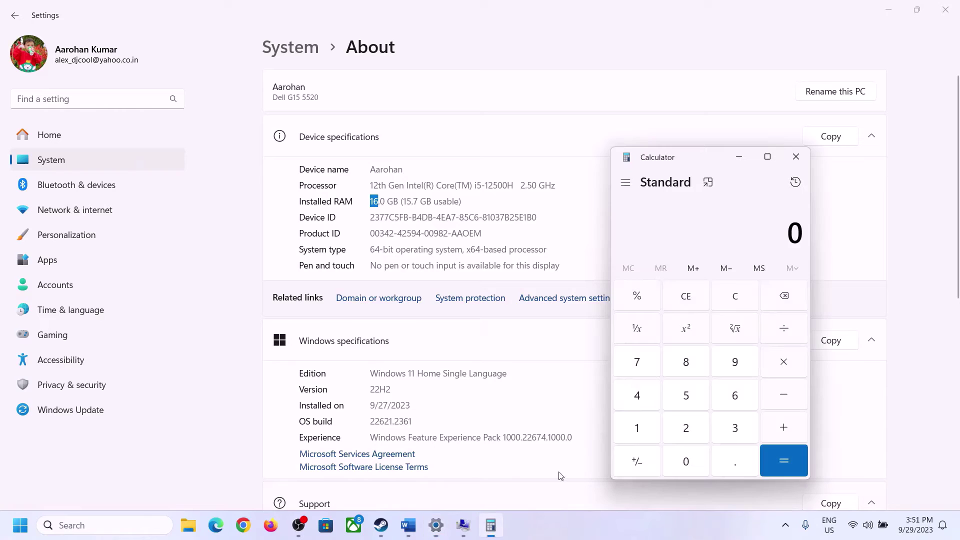
Calculate the installed RAM in megabytes again as 16 × 1024 for the maximum size
{"action": "left_click", "coordinate": [648, 425]}
{"action": "left_click", "coordinate": [732, 396]}
{"action": "left_click", "coordinate": [779, 364]}
{"action": "left_click", "coordinate": [644, 424]}
{"action": "left_click", "coordinate": [683, 457]}
{"action": "left_click", "coordinate": [686, 427]}
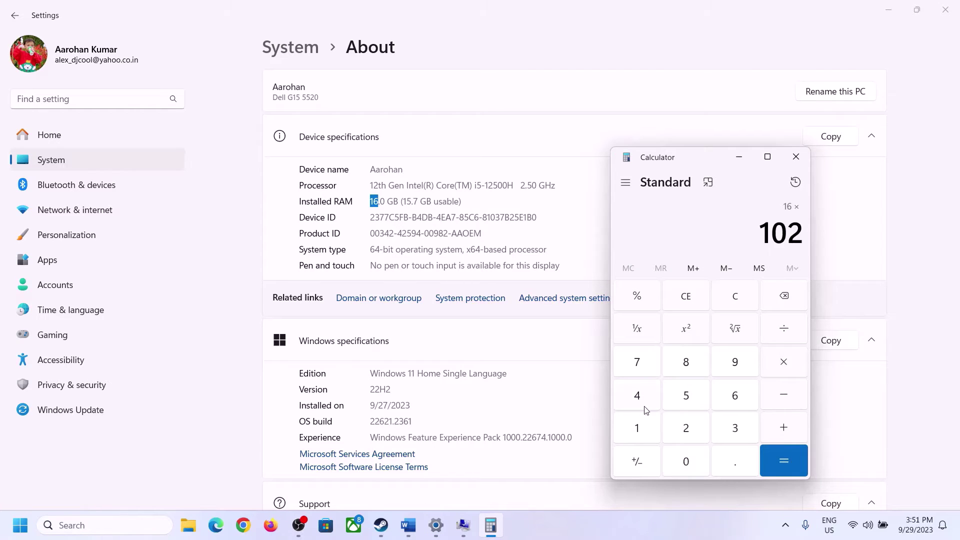
{"action": "left_click", "coordinate": [638, 397]}
{"action": "left_click", "coordinate": [772, 470]}
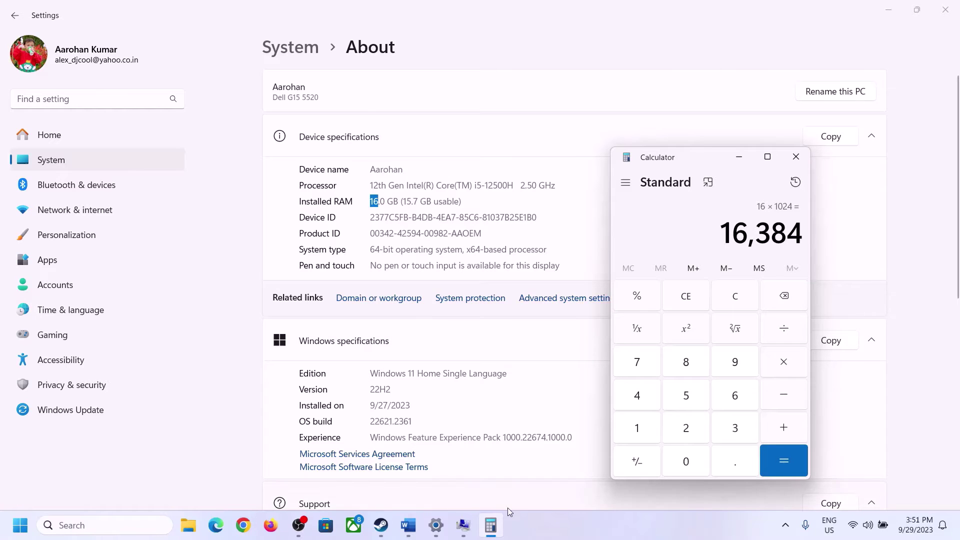
Recheck the maximum size formula in Word and multiply the RAM in megabytes by 3
{"action": "left_click", "coordinate": [408, 525]}
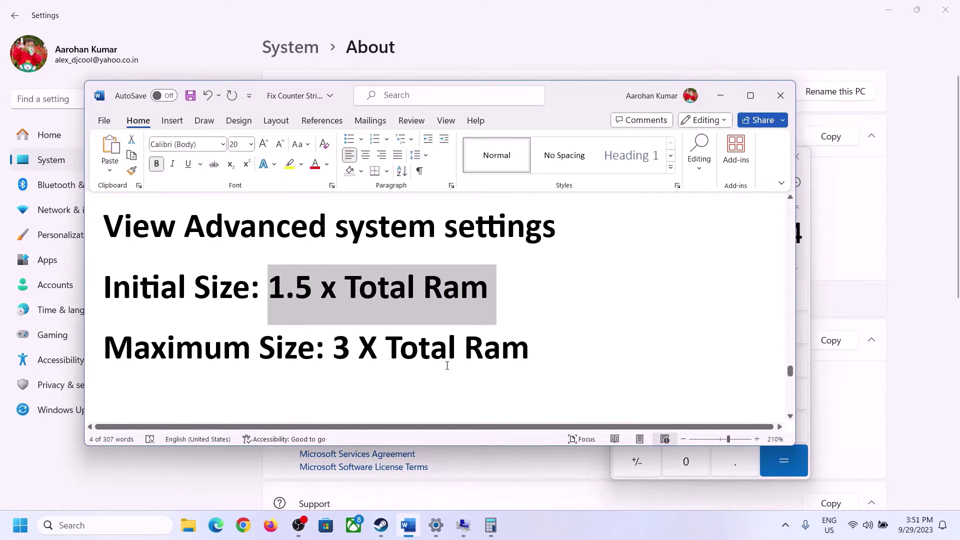
{"action": "left_click", "coordinate": [806, 270]}
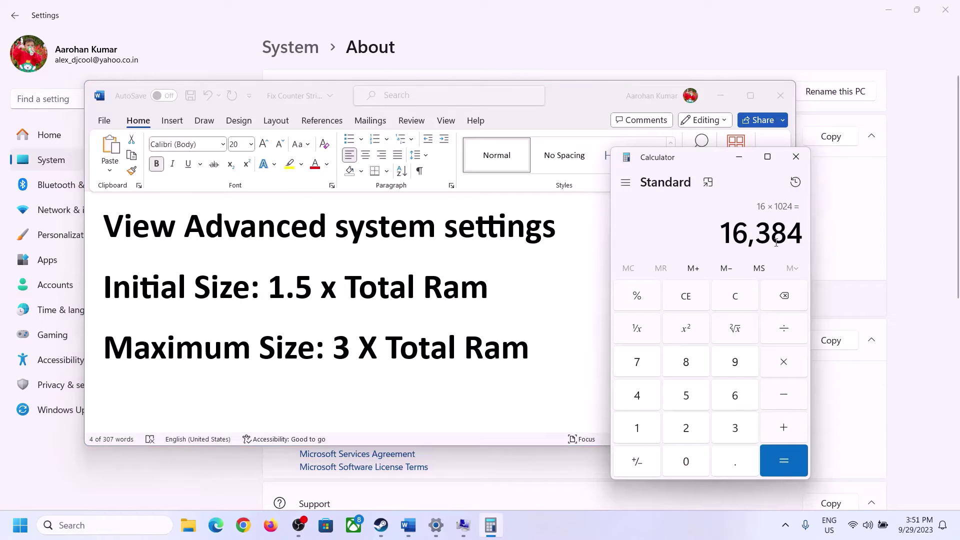
{"action": "left_click", "coordinate": [784, 363]}
{"action": "left_click", "coordinate": [722, 430]}
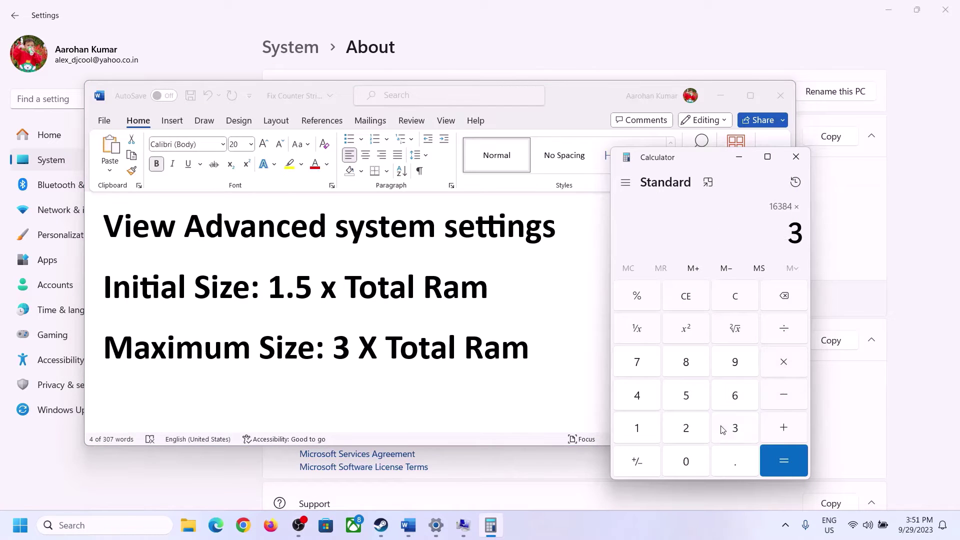
{"action": "left_click", "coordinate": [791, 458]}
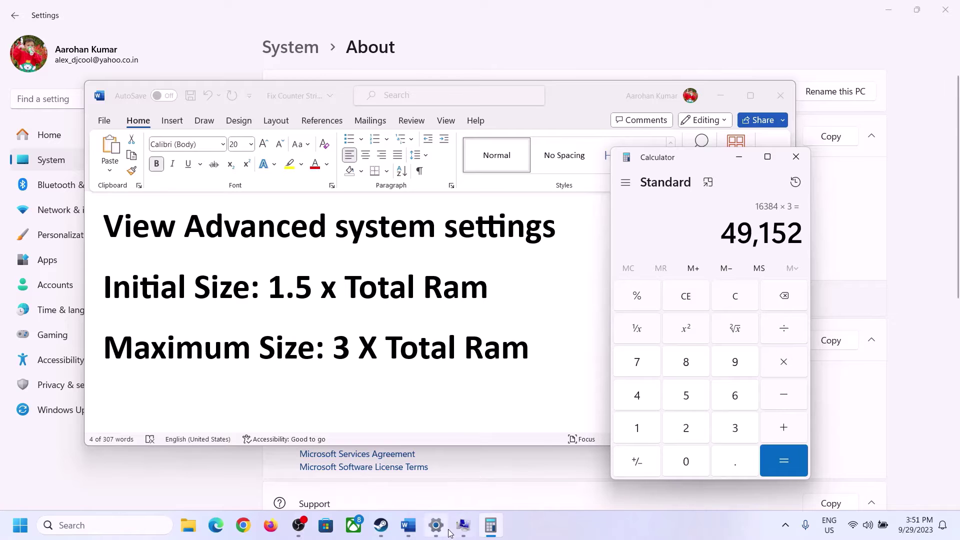
Set the maximum paging file size to 49152 MB and apply the custom sizes to drive C:
{"action": "left_click", "coordinate": [501, 433]}
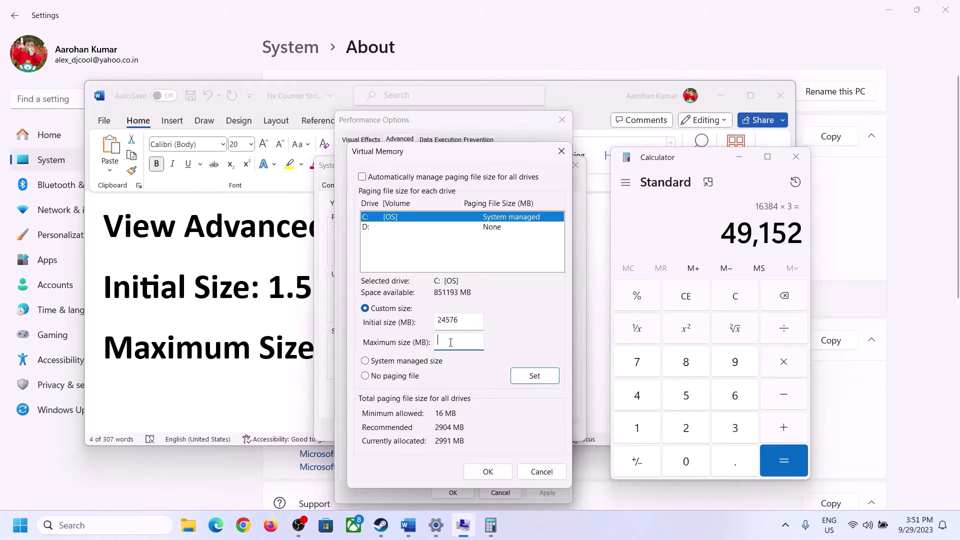
{"action": "type", "text": "49152"}
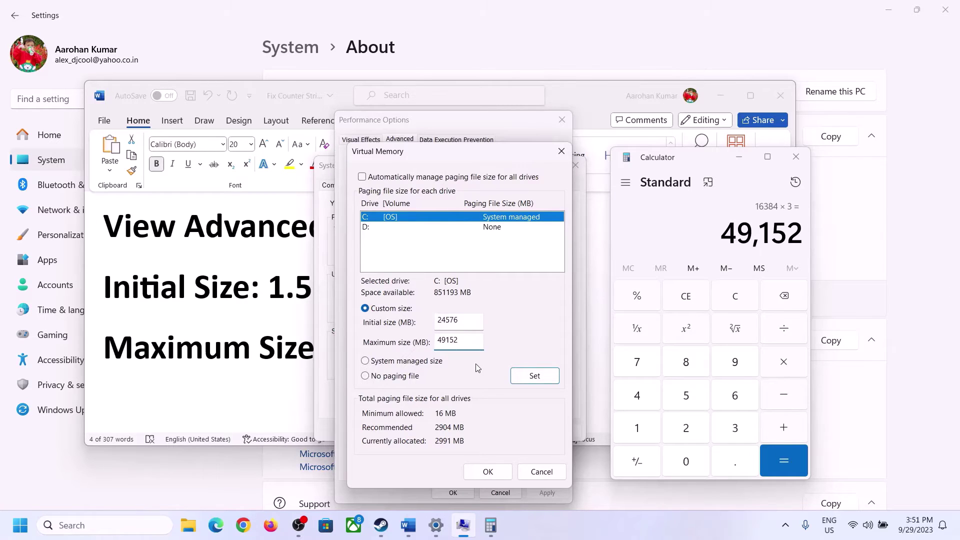
{"action": "left_click", "coordinate": [534, 378]}
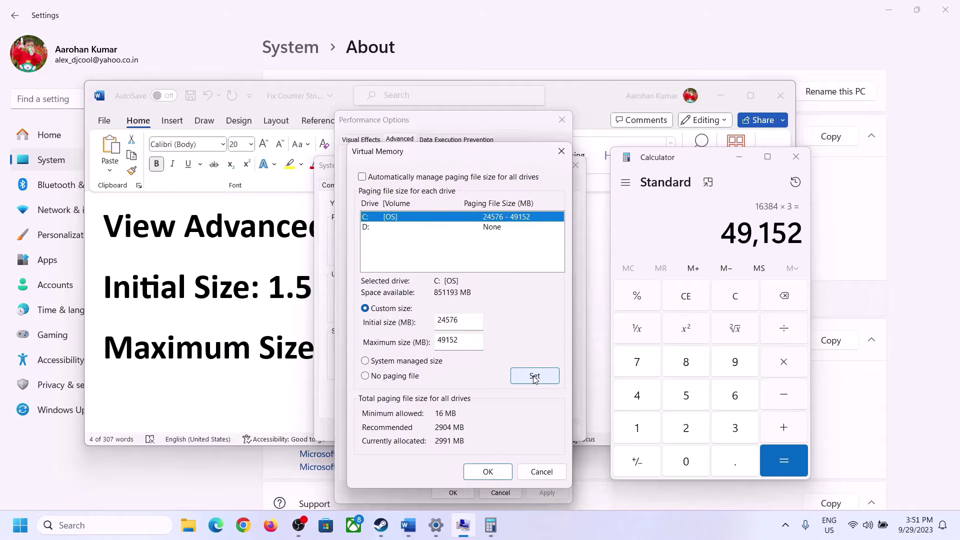
Confirm the virtual memory and performance settings, and close the restart prompt without restarting the computer
{"action": "left_click", "coordinate": [488, 471]}
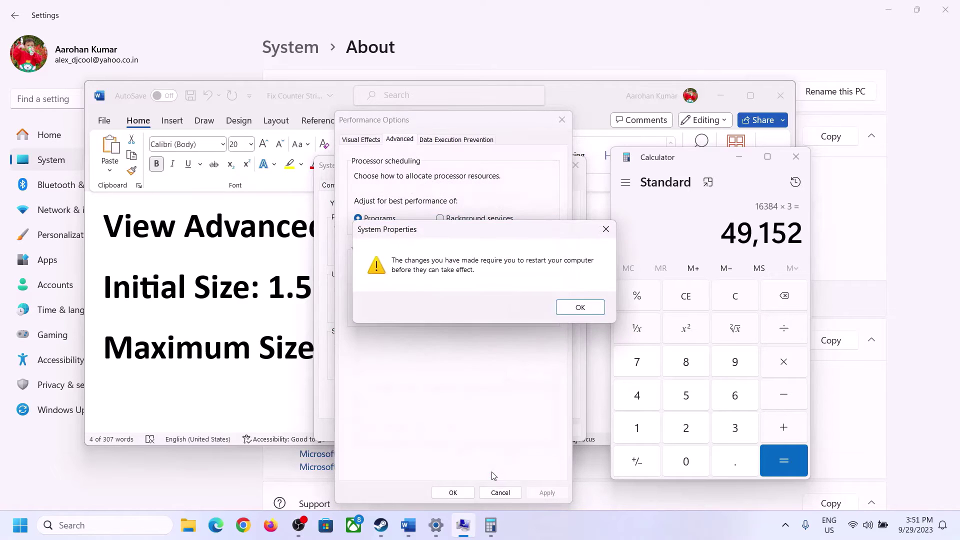
{"action": "left_click", "coordinate": [596, 310]}
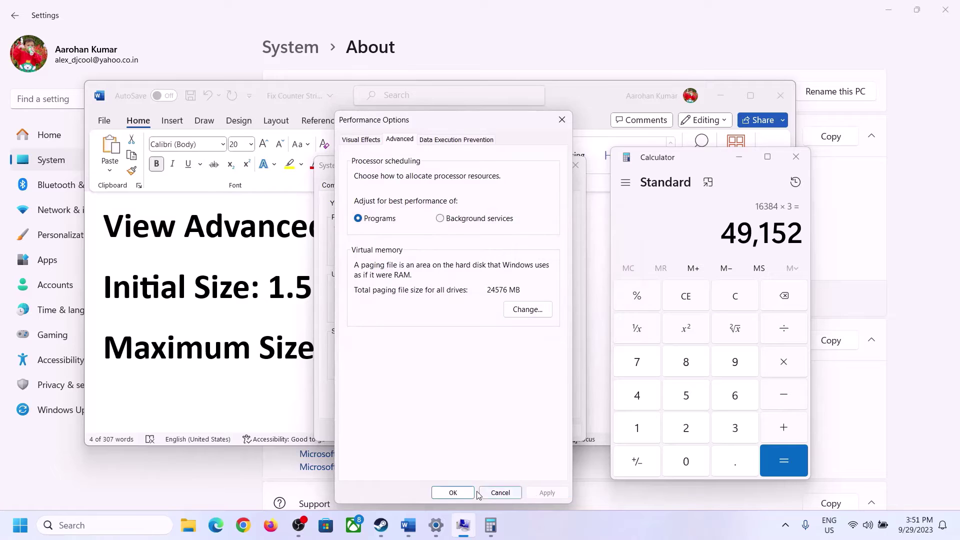
{"action": "left_click", "coordinate": [453, 493]}
{"action": "left_click", "coordinate": [457, 429]}
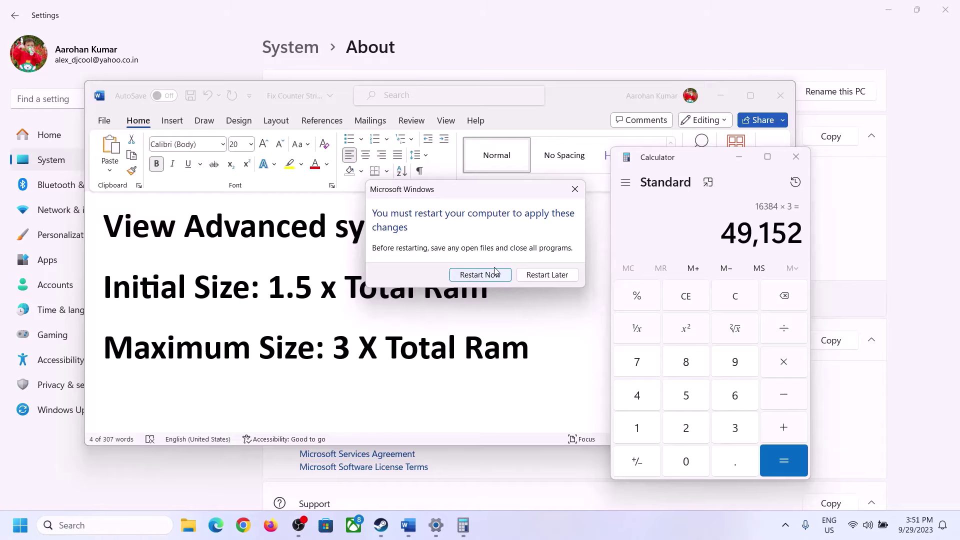
{"action": "left_click", "coordinate": [574, 189]}
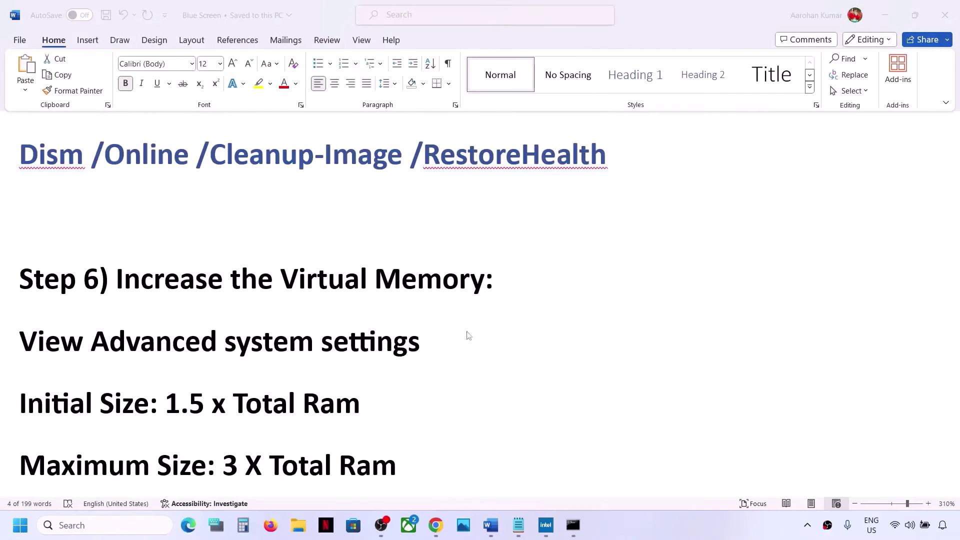
Find Step 7 in the Word document and highlight "Roll back Graphics Driver"
{"action": "scroll", "coordinate": [387, 318], "scroll_direction": "down", "scroll_amount": 5}
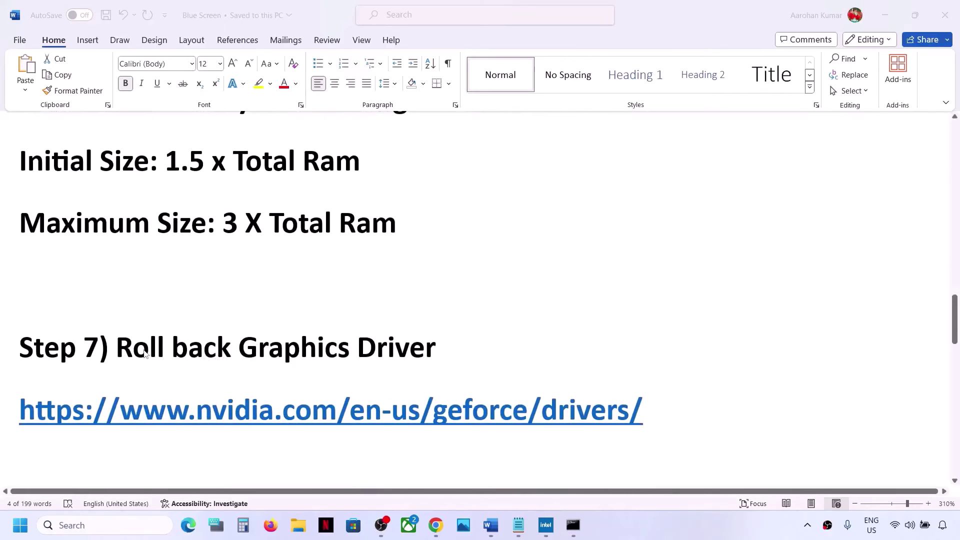
{"action": "left_click", "coordinate": [144, 350]}
{"action": "left_click_drag", "start_coordinate": [114, 348], "coordinate": [406, 346]}
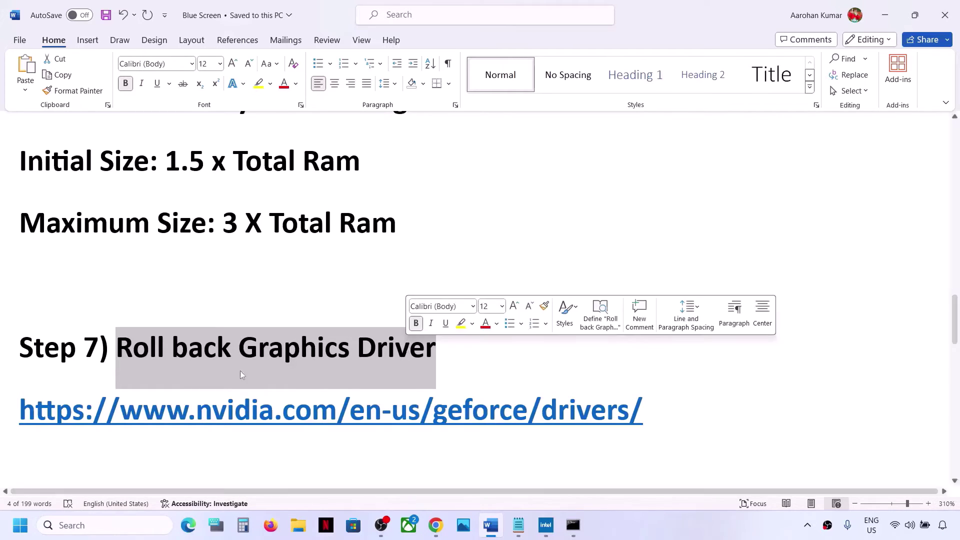
Open Device Manager over the document and expand the display adapters category
{"action": "right_click", "coordinate": [16, 534]}
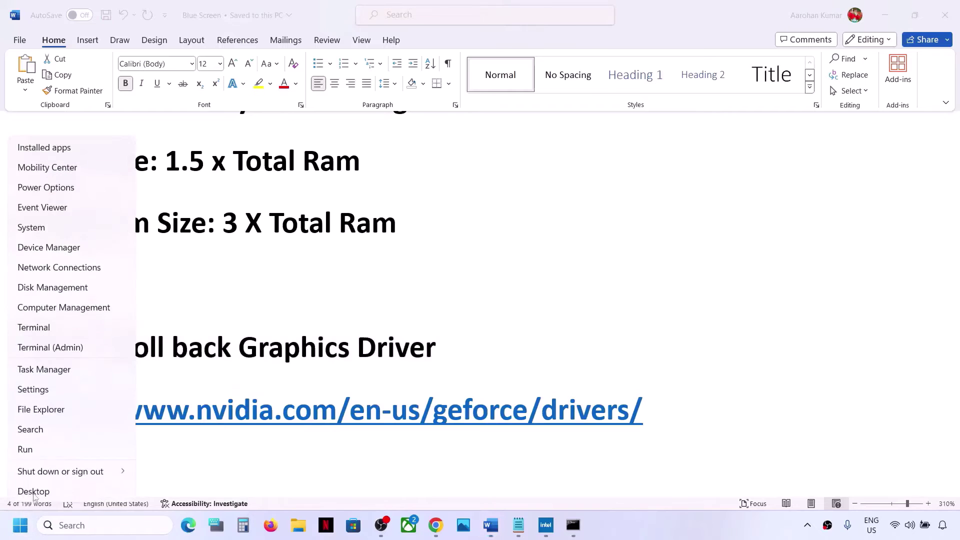
{"action": "left_click", "coordinate": [50, 248]}
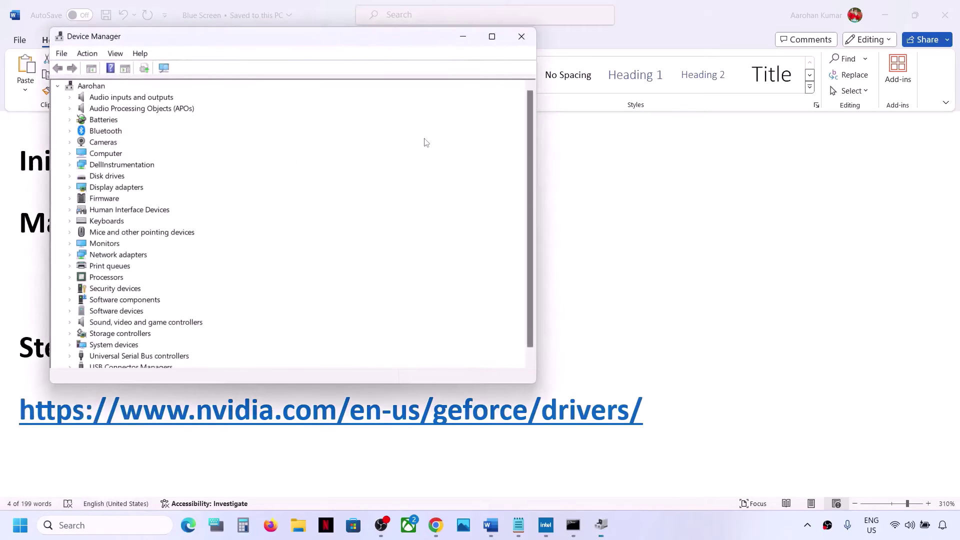
{"action": "left_click_drag", "start_coordinate": [399, 40], "coordinate": [573, 59]}
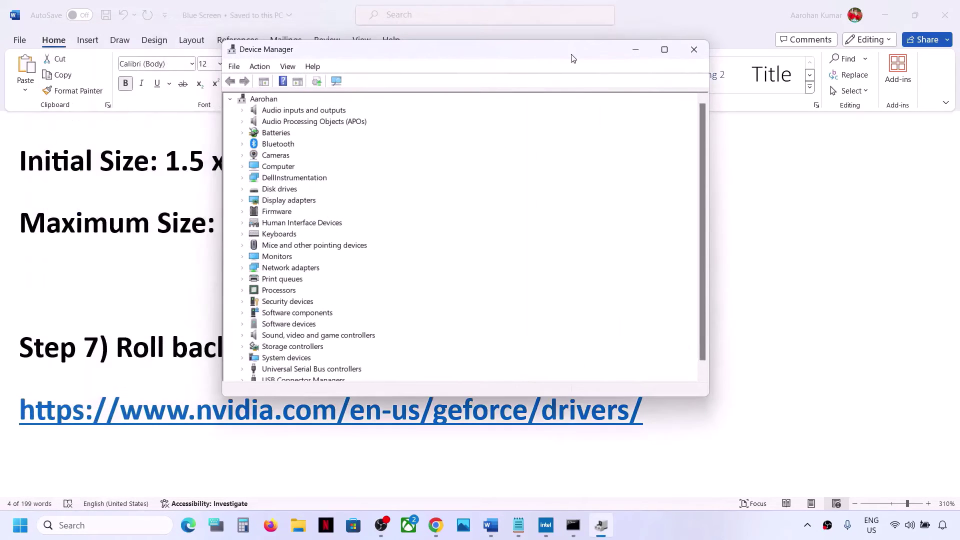
{"action": "left_click", "coordinate": [242, 200]}
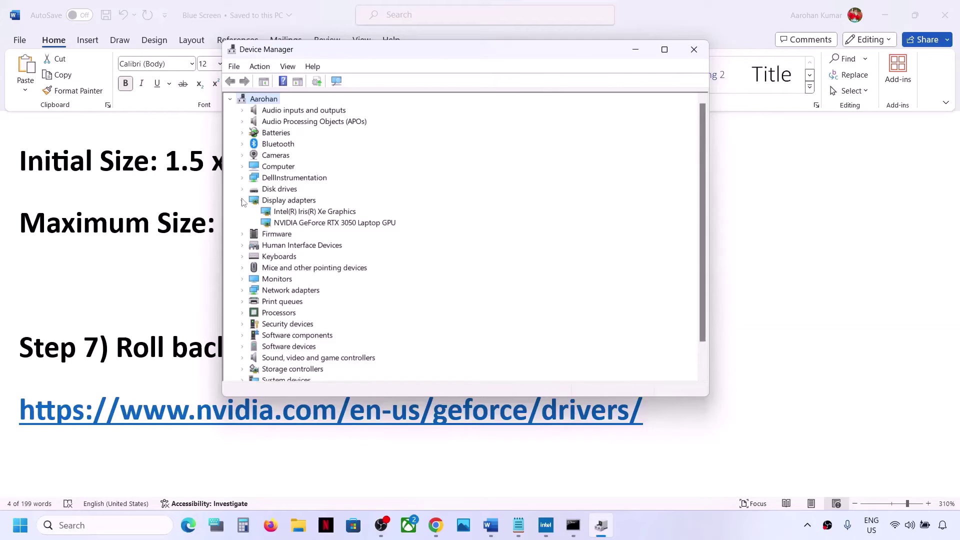
Check the driver properties of the Intel(R) Iris(R) Xe Graphics adapter for the Roll Back Driver option
{"action": "left_click", "coordinate": [315, 212]}
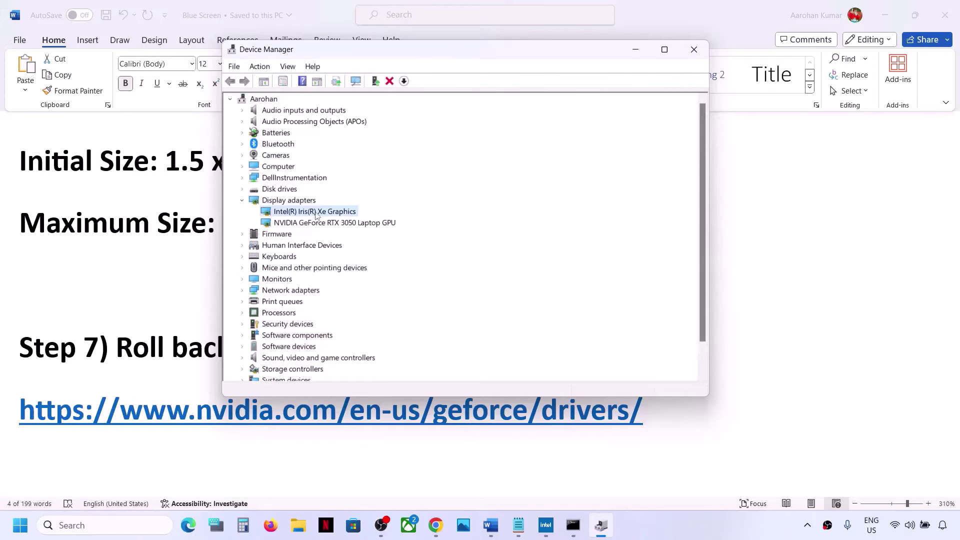
{"action": "right_click", "coordinate": [316, 215]}
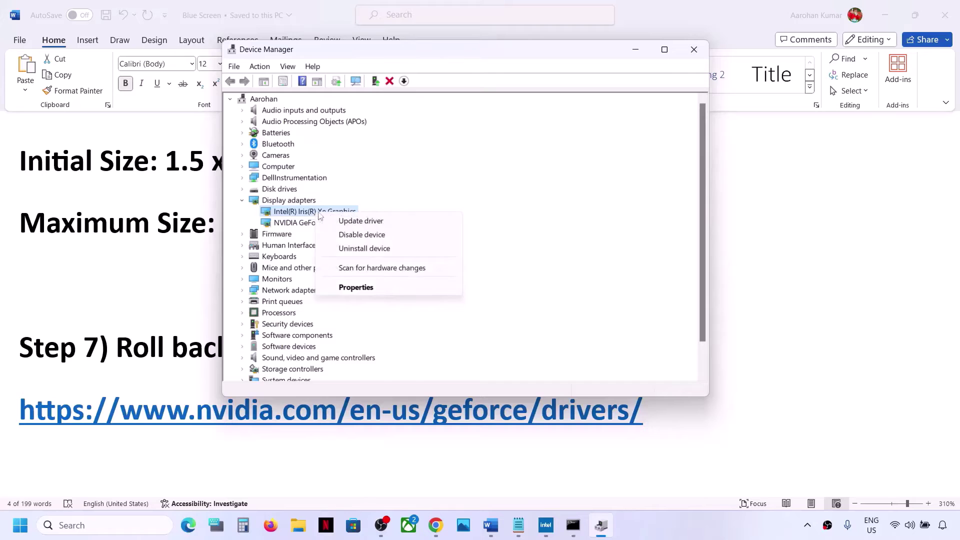
{"action": "left_click", "coordinate": [356, 287]}
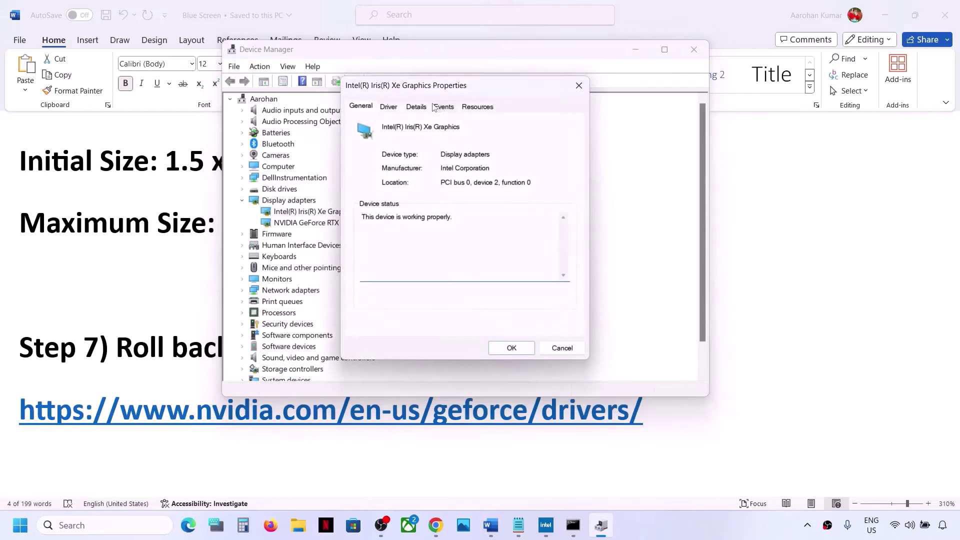
{"action": "left_click", "coordinate": [388, 107]}
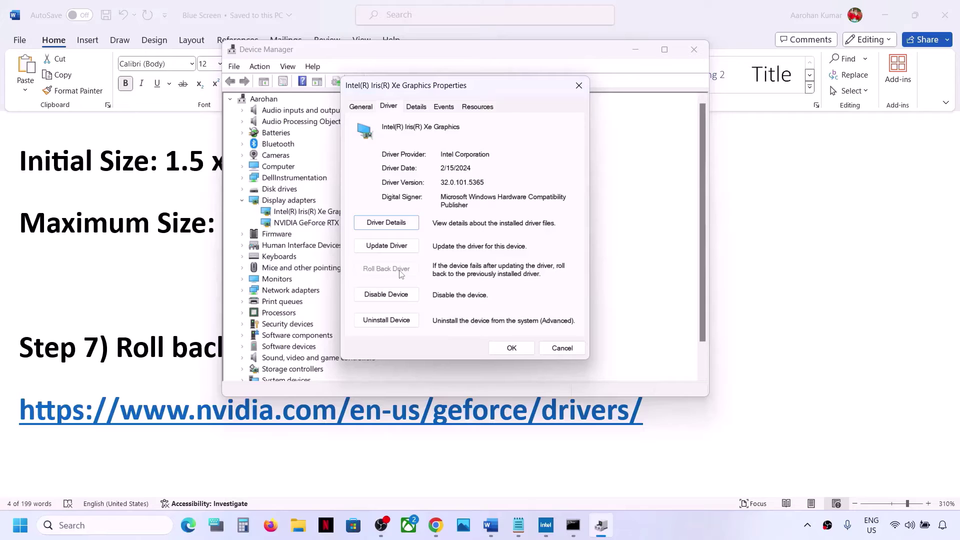
{"action": "left_click", "coordinate": [561, 349]}
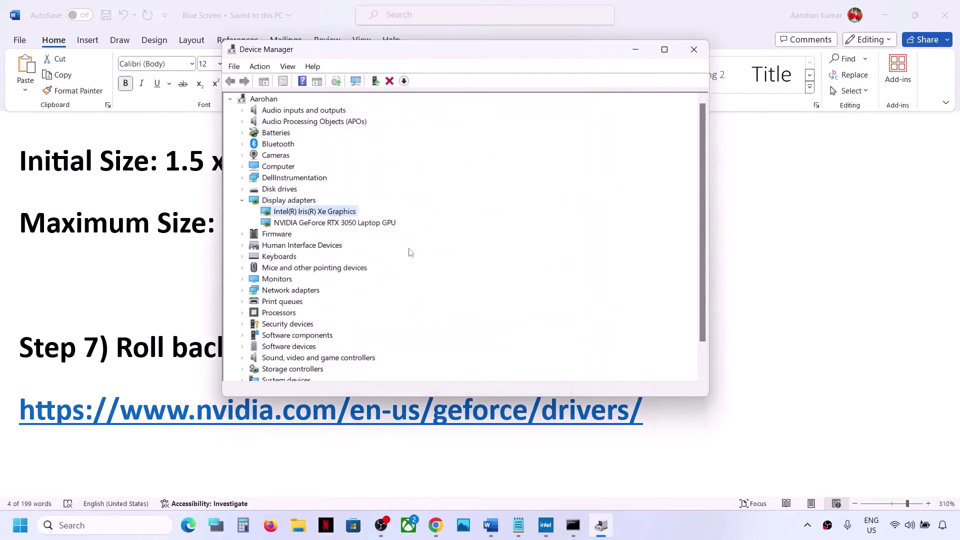
Check the Roll Back Driver option for the NVIDIA GeForce RTX 3050 Laptop GPU, and close Device Manager
{"action": "left_click", "coordinate": [338, 225]}
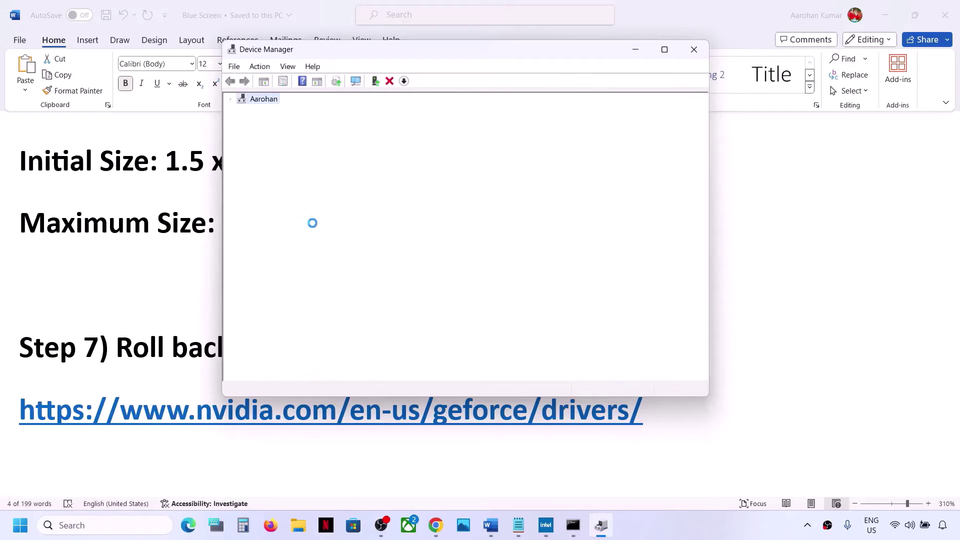
{"action": "right_click", "coordinate": [313, 225]}
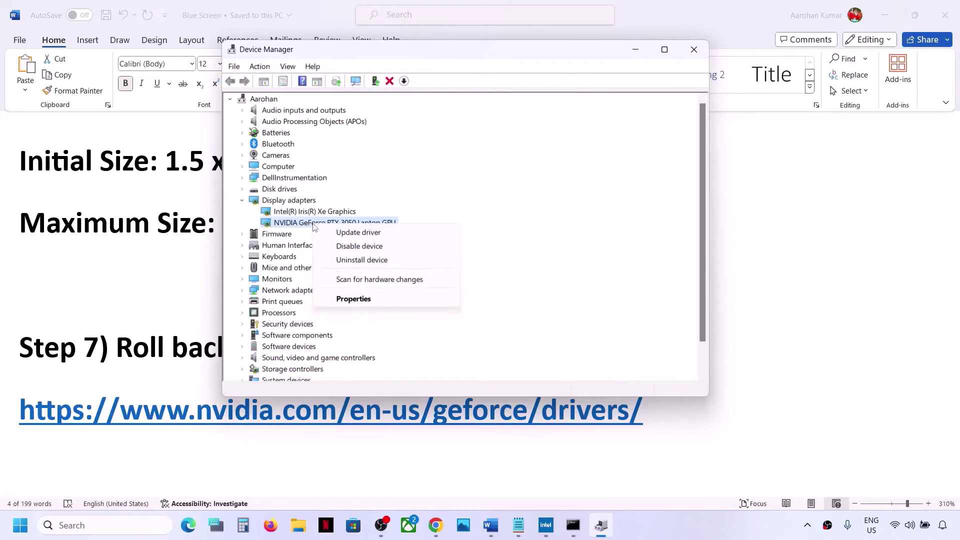
{"action": "left_click", "coordinate": [355, 298]}
{"action": "left_click", "coordinate": [388, 108]}
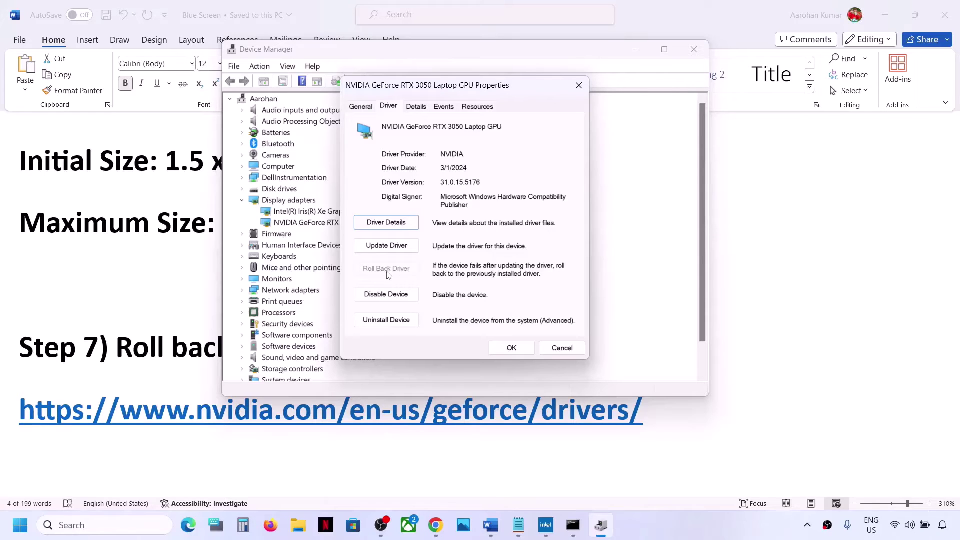
{"action": "left_click", "coordinate": [562, 348]}
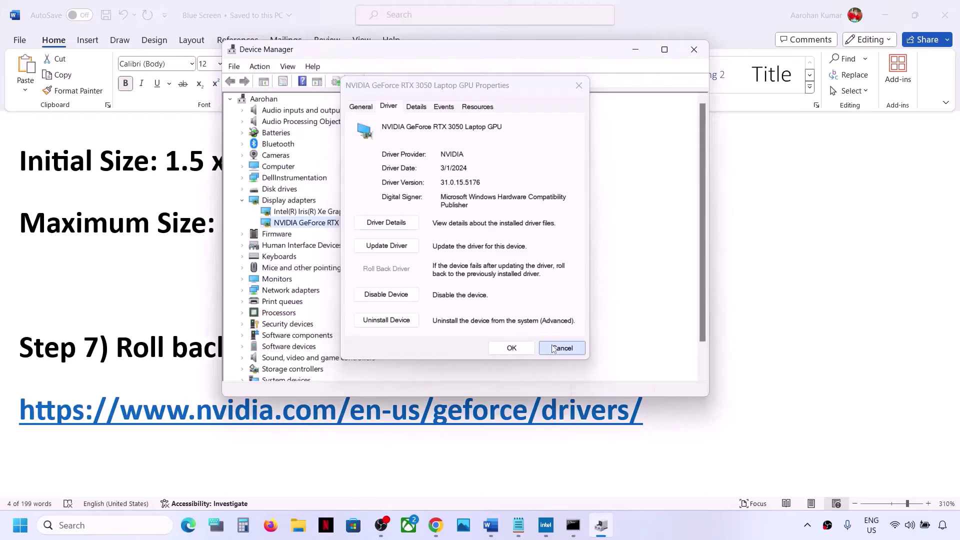
{"action": "left_click", "coordinate": [694, 49]}
Find Step 8 in the document and highlight the instruction to uninstall the recently installed Windows Update
{"action": "scroll", "coordinate": [371, 286], "scroll_direction": "down", "scroll_amount": 2}
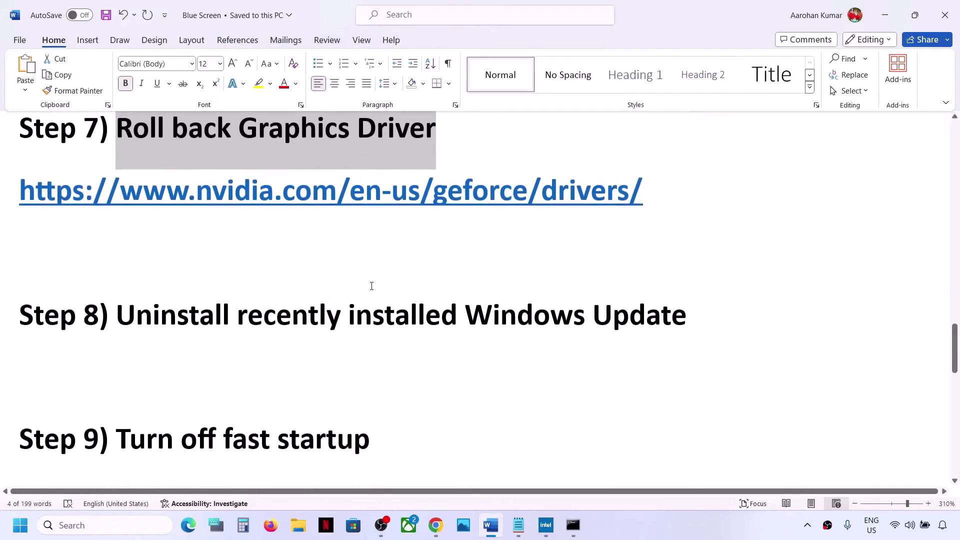
{"action": "scroll", "coordinate": [307, 299], "scroll_direction": "up", "scroll_amount": 1}
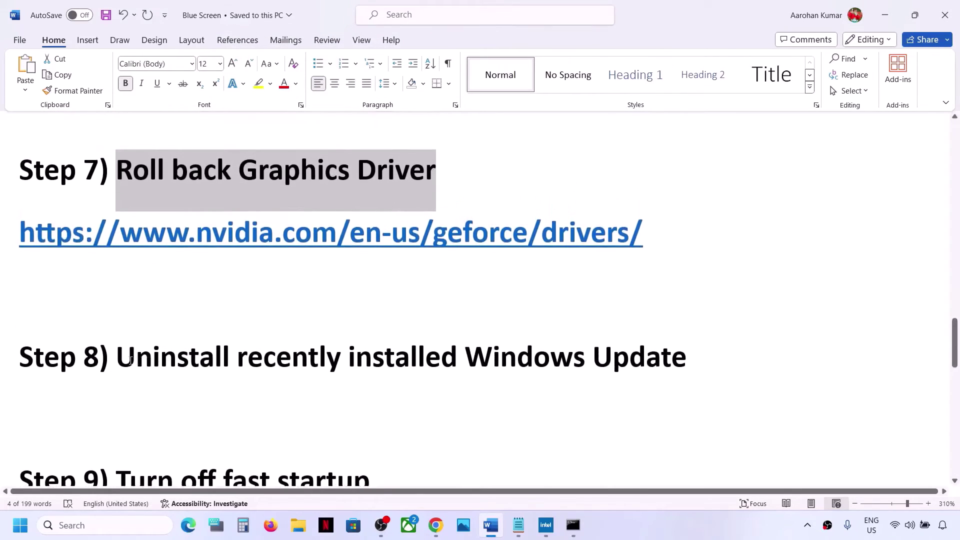
{"action": "left_click_drag", "start_coordinate": [130, 360], "coordinate": [632, 357]}
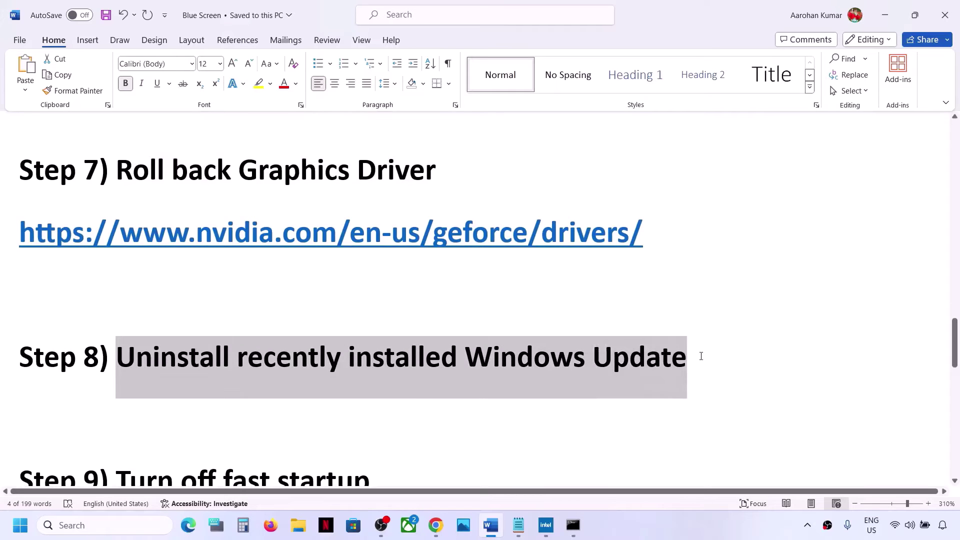
{"action": "left_click_drag", "start_coordinate": [701, 356], "coordinate": [706, 356]}
{"action": "left_click", "coordinate": [413, 360]}
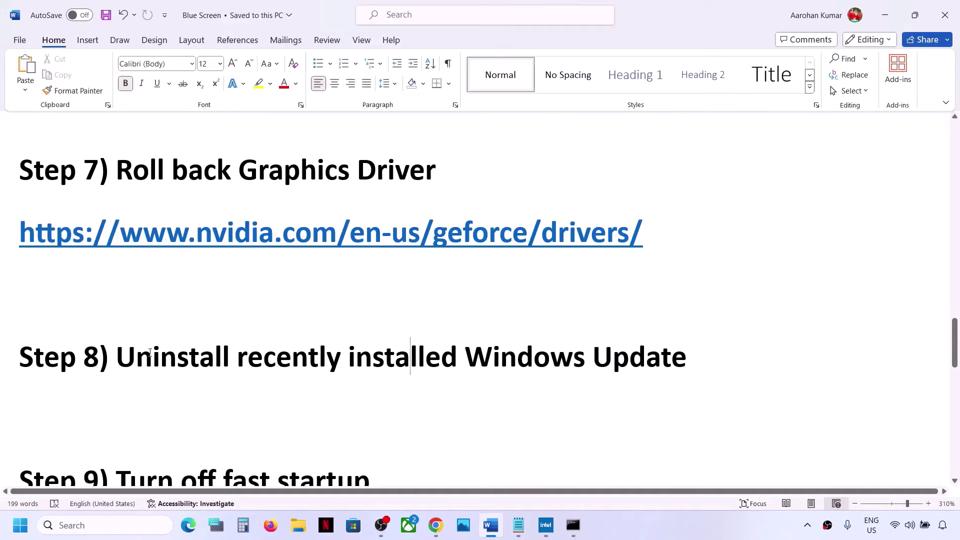
{"action": "left_click_drag", "start_coordinate": [150, 352], "coordinate": [457, 358]}
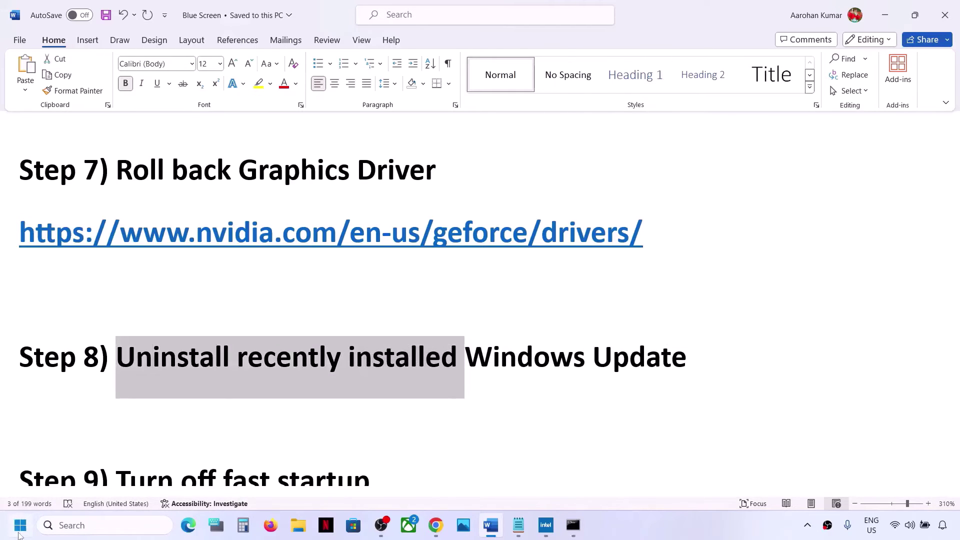
Open the list of uninstallable updates from the Windows Update history in Settings
{"action": "left_click", "coordinate": [20, 526]}
{"action": "left_click", "coordinate": [239, 207]}
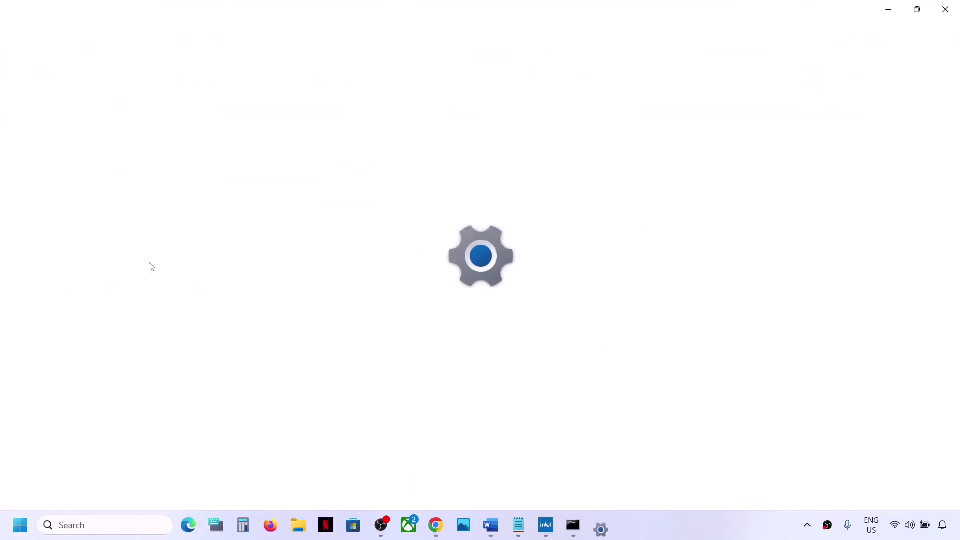
{"action": "left_click", "coordinate": [70, 411]}
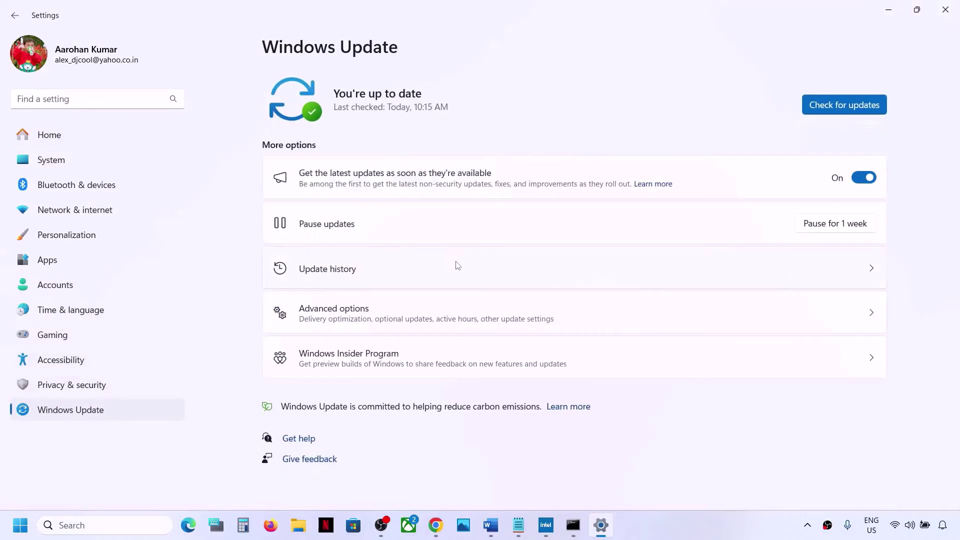
{"action": "left_click", "coordinate": [335, 283]}
{"action": "scroll", "coordinate": [335, 277], "scroll_direction": "down", "scroll_amount": 15}
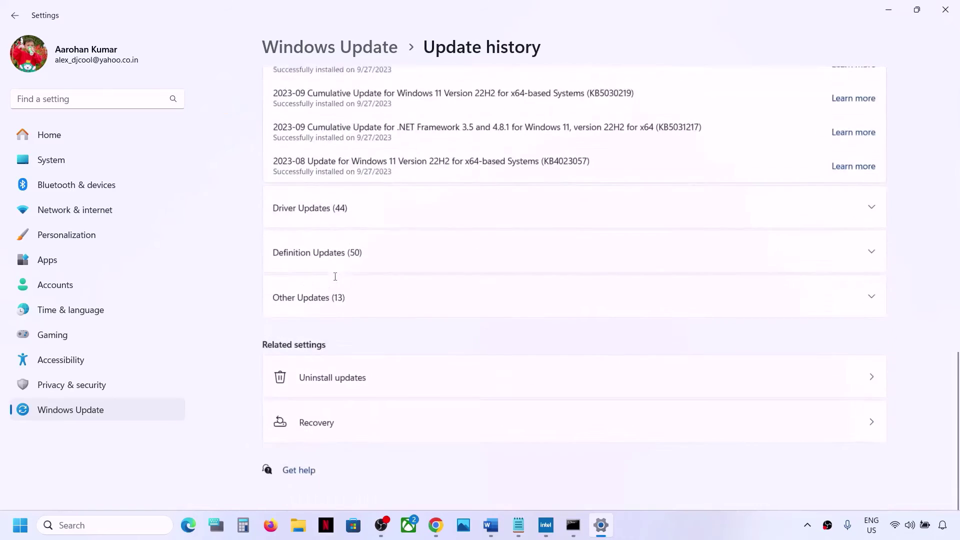
{"action": "scroll", "coordinate": [335, 277], "scroll_direction": "up", "scroll_amount": 1}
{"action": "left_click", "coordinate": [283, 409]}
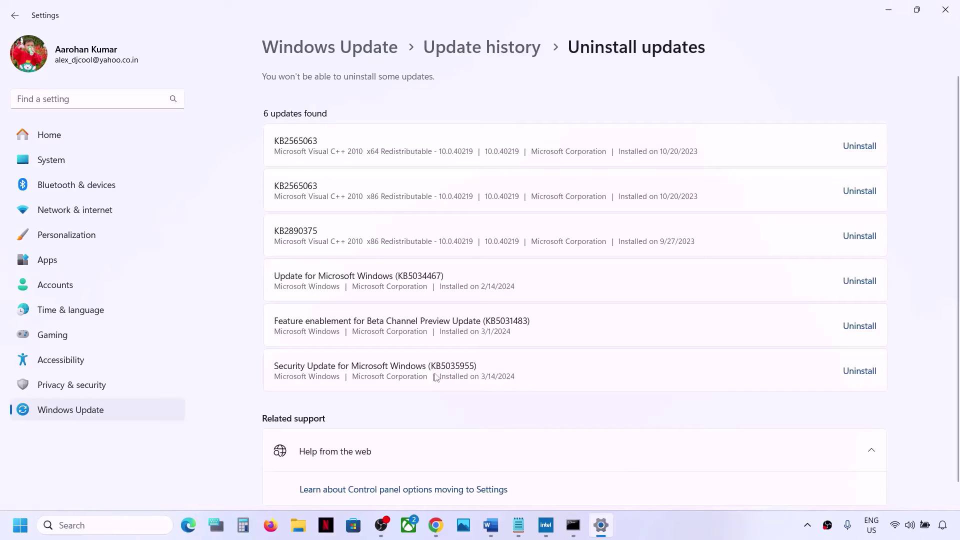
Uninstall Security Update for Microsoft Windows (KB5035955), and view the power options for a restart without restarting
{"action": "left_click", "coordinate": [863, 376]}
{"action": "left_click", "coordinate": [828, 433]}
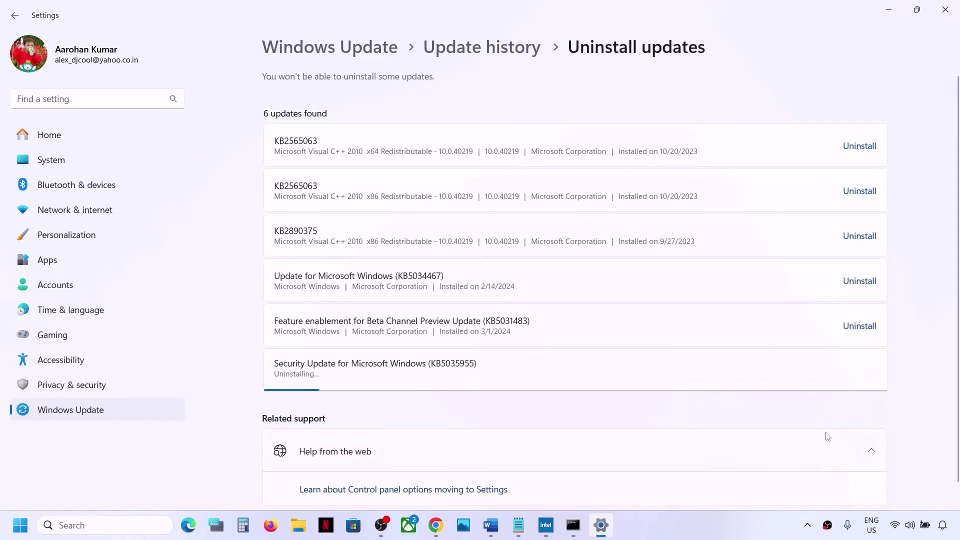
{"action": "left_click", "coordinate": [17, 533]}
{"action": "left_click", "coordinate": [364, 481]}
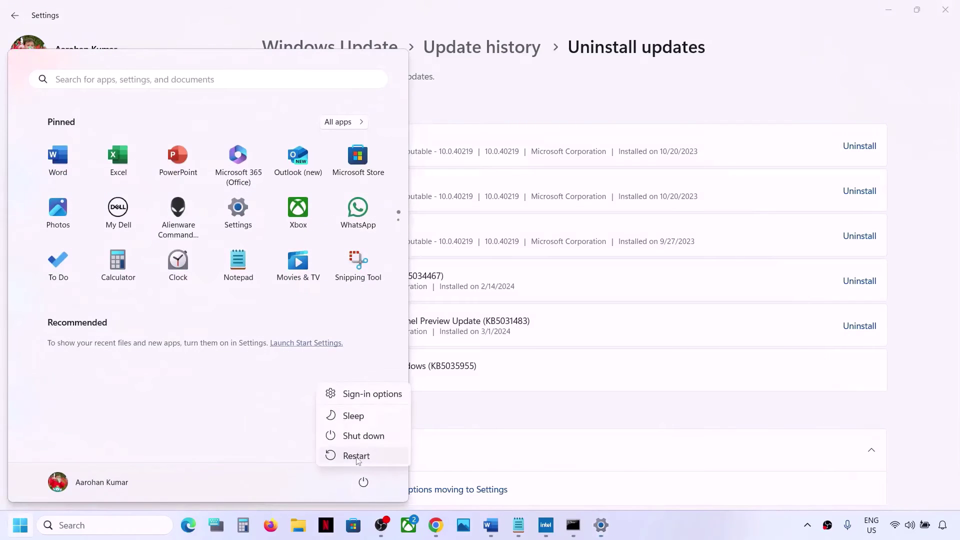
{"action": "key", "text": "Escape"}
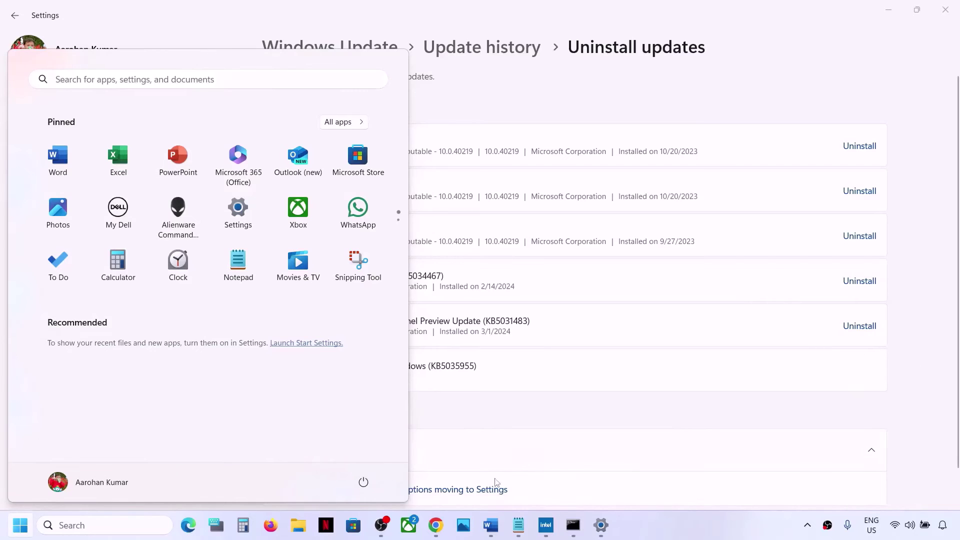
Switch back to the Word document and highlight part of Step 9, Turn off fast startup
{"action": "left_click", "coordinate": [502, 534]}
{"action": "scroll", "coordinate": [347, 336], "scroll_direction": "down", "scroll_amount": 3}
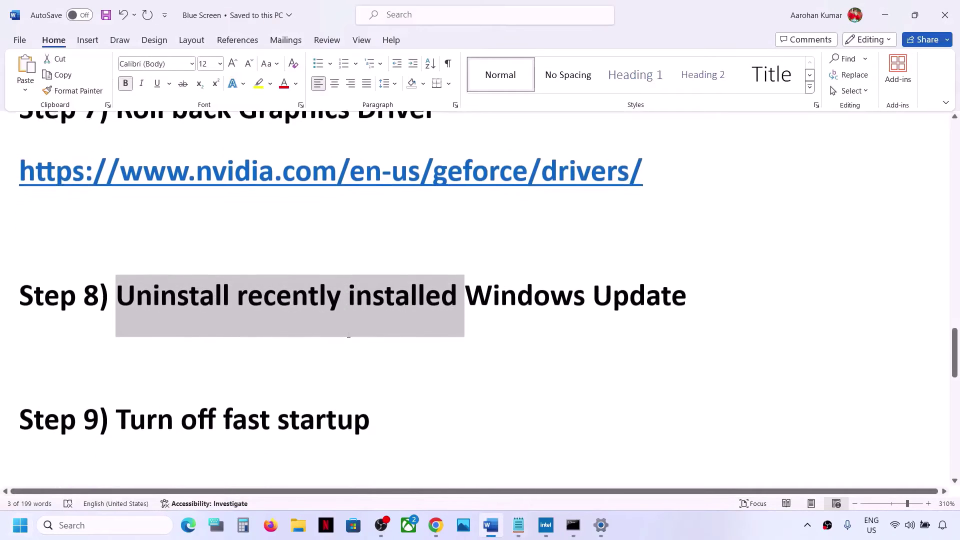
{"action": "left_click_drag", "start_coordinate": [143, 360], "coordinate": [25, 310]}
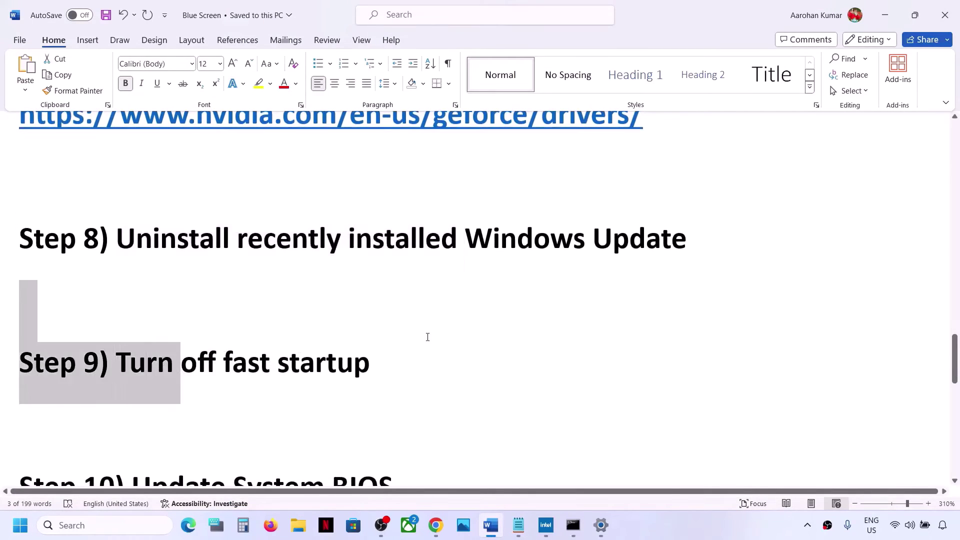
Open Control Panel's Power Options settings for choosing what the power button does
{"action": "left_click", "coordinate": [104, 524]}
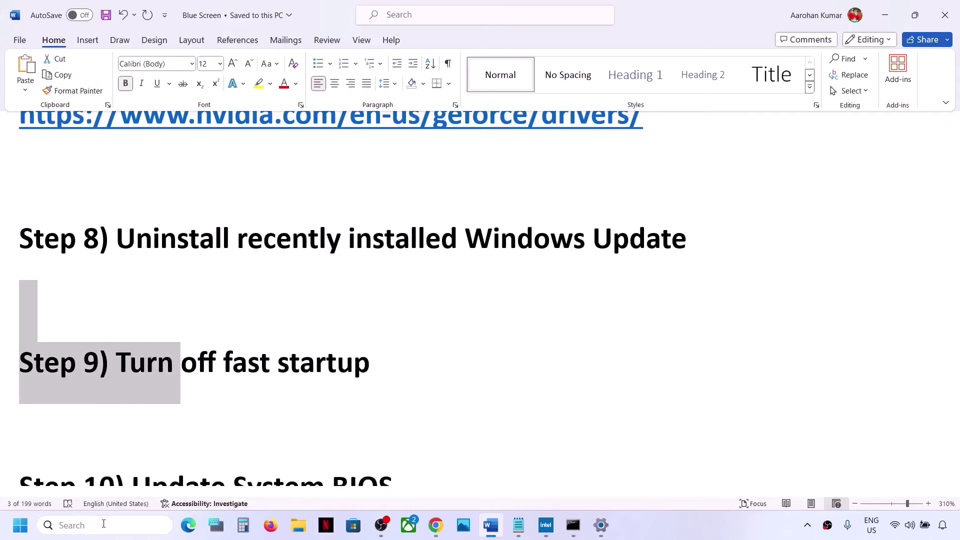
{"action": "type", "text": "control"}
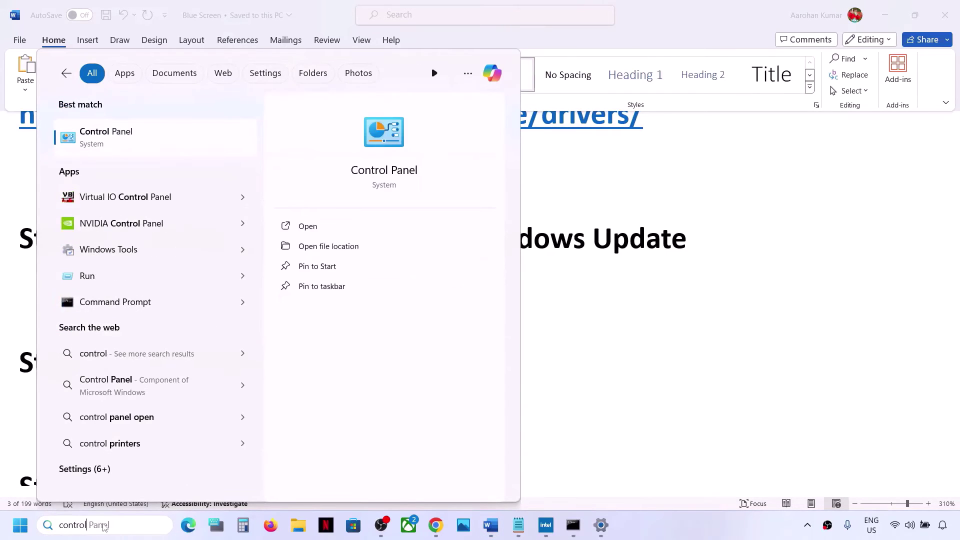
{"action": "key", "text": "Return"}
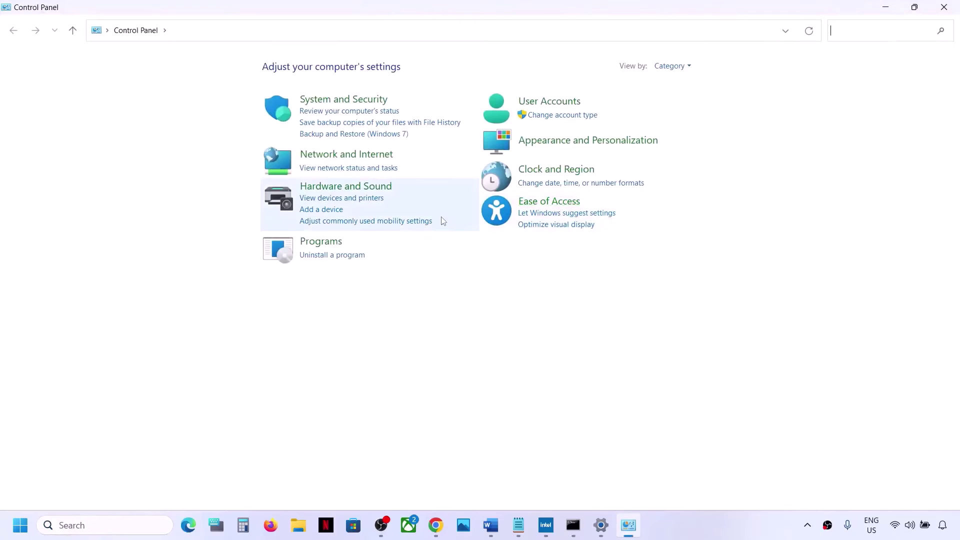
{"action": "left_click", "coordinate": [352, 190]}
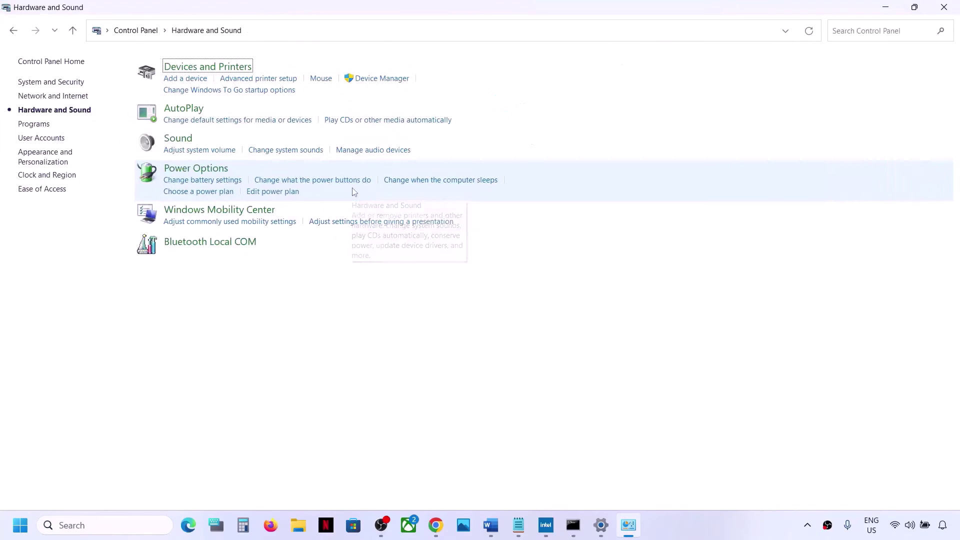
{"action": "left_click", "coordinate": [195, 170]}
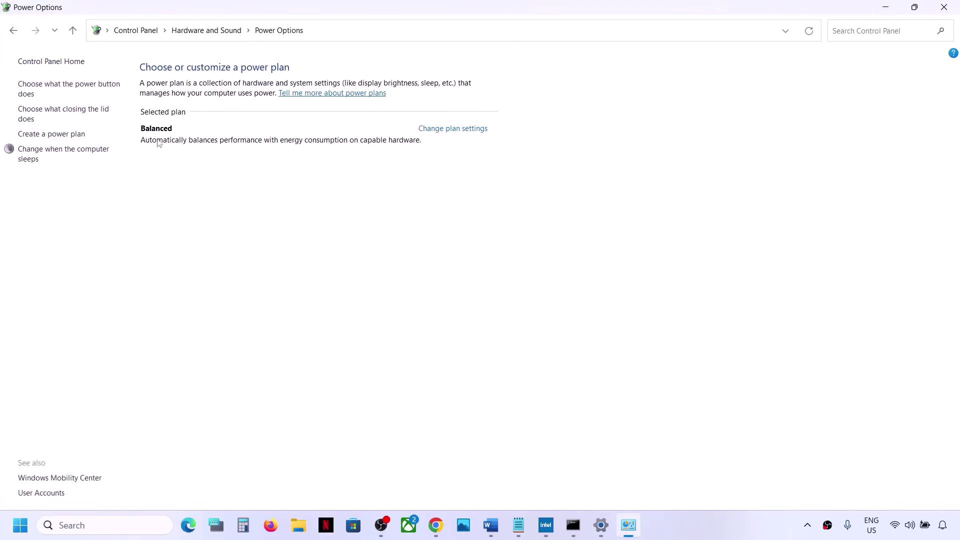
{"action": "left_click", "coordinate": [93, 89]}
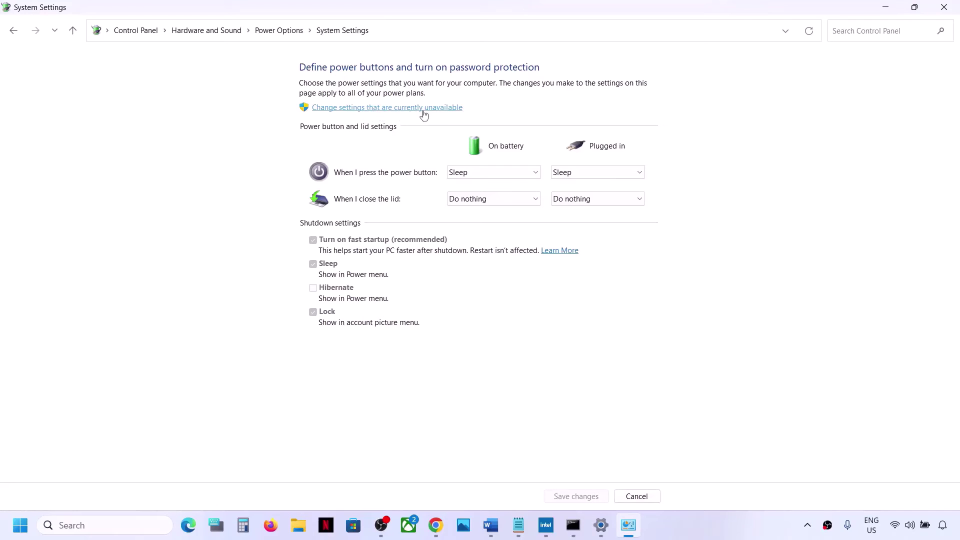
Unlock the unavailable shutdown settings, turn off fast startup, save the changes and close Control Panel
{"action": "left_click", "coordinate": [439, 108]}
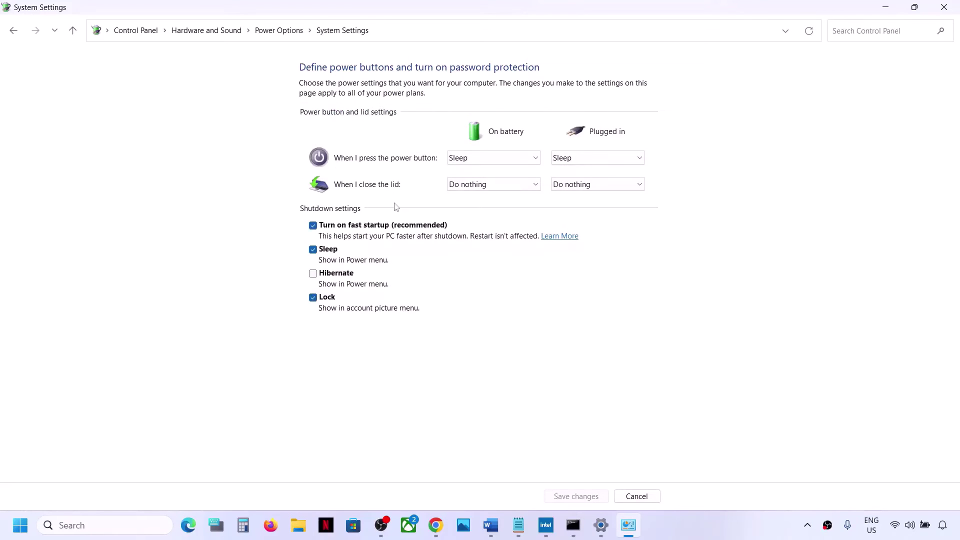
{"action": "left_click", "coordinate": [317, 228]}
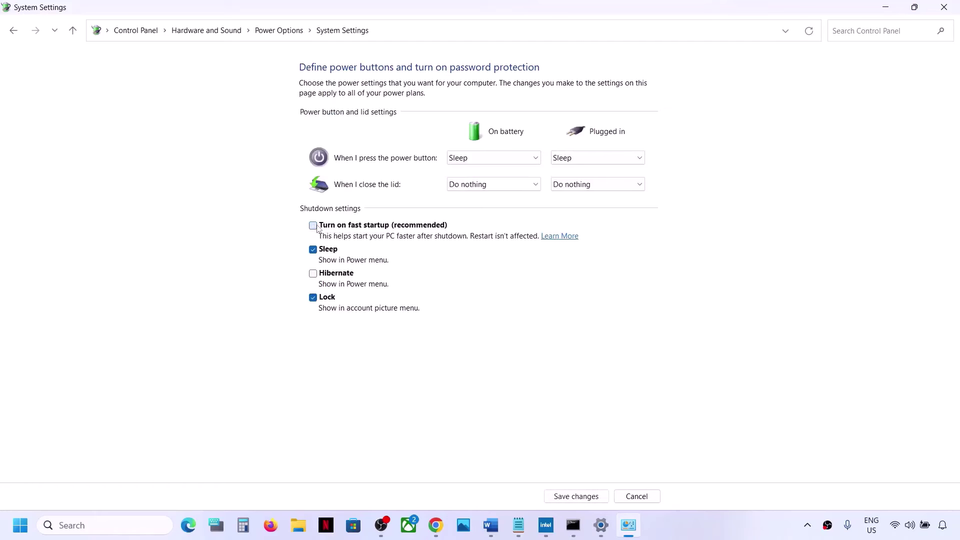
{"action": "left_click", "coordinate": [597, 500]}
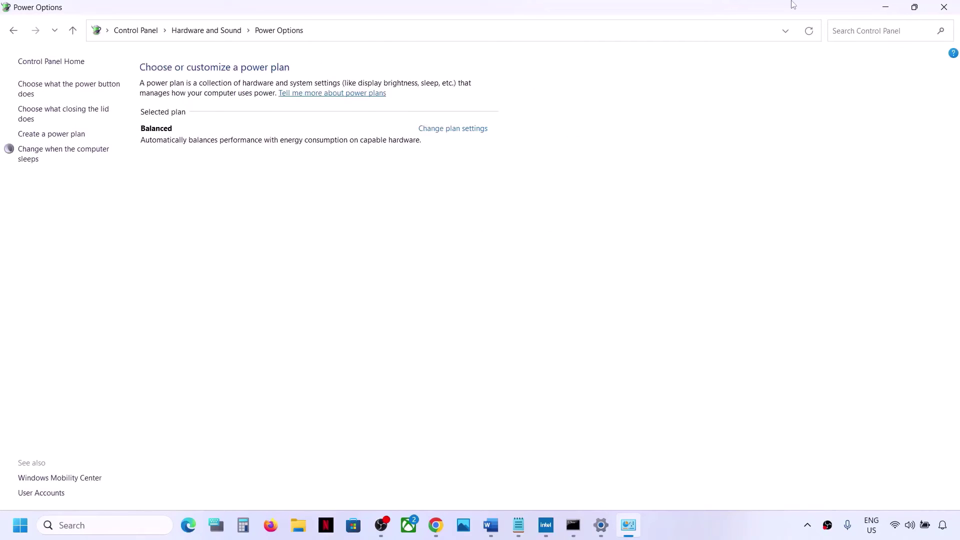
{"action": "left_click", "coordinate": [937, 13]}
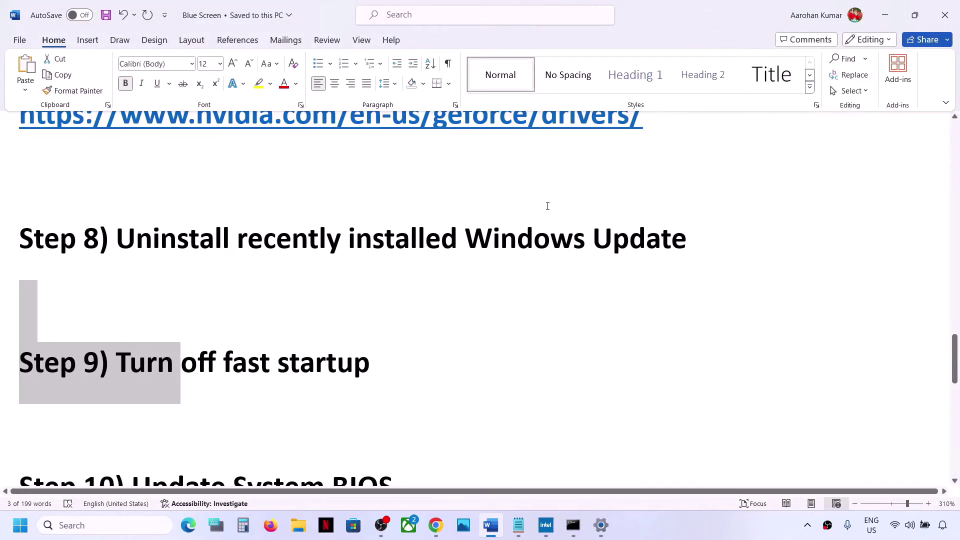
Find Step 10 in the Word document and highlight the instruction Update System BIOS
{"action": "scroll", "coordinate": [255, 326], "scroll_direction": "down", "scroll_amount": 3}
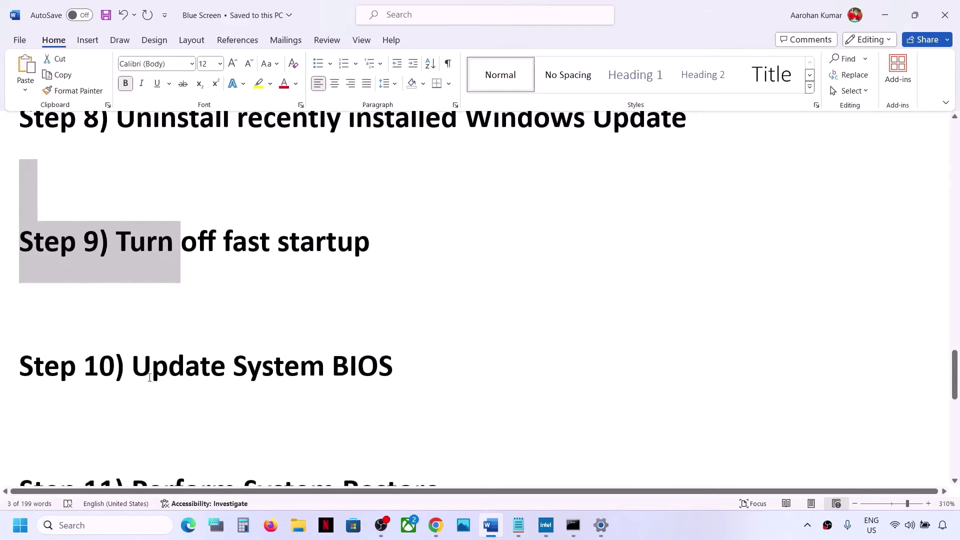
{"action": "left_click_drag", "start_coordinate": [142, 370], "coordinate": [351, 393]}
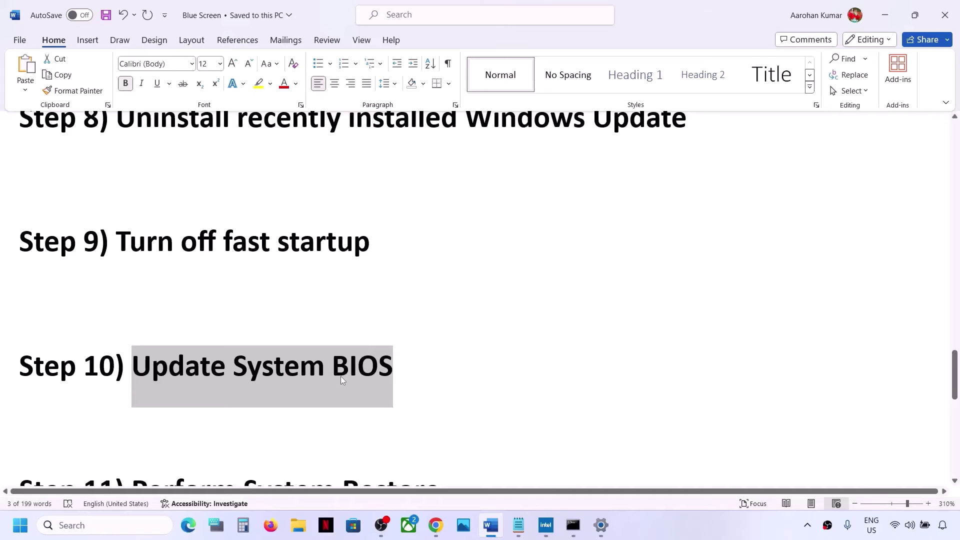
{"action": "left_click", "coordinate": [438, 533]}
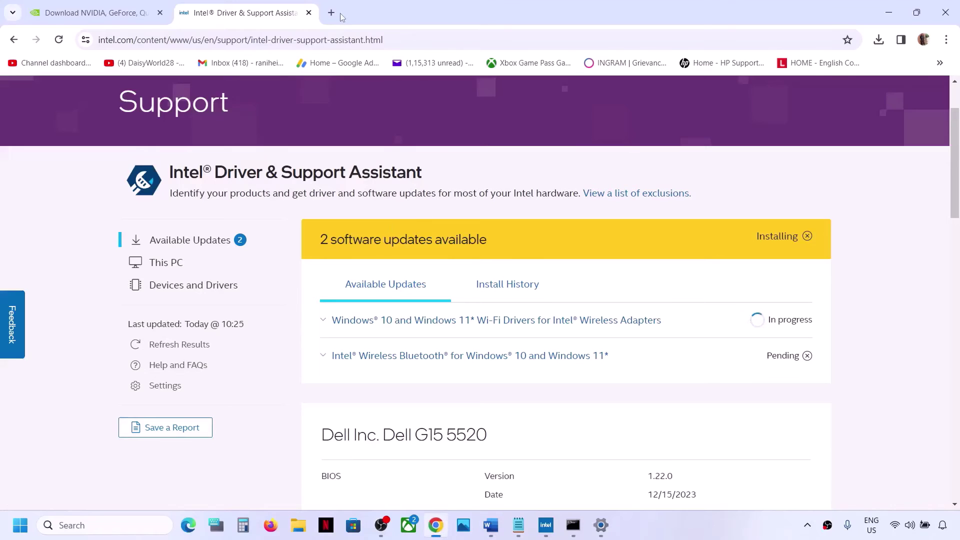
{"action": "left_click", "coordinate": [490, 534]}
{"action": "left_click", "coordinate": [412, 372]}
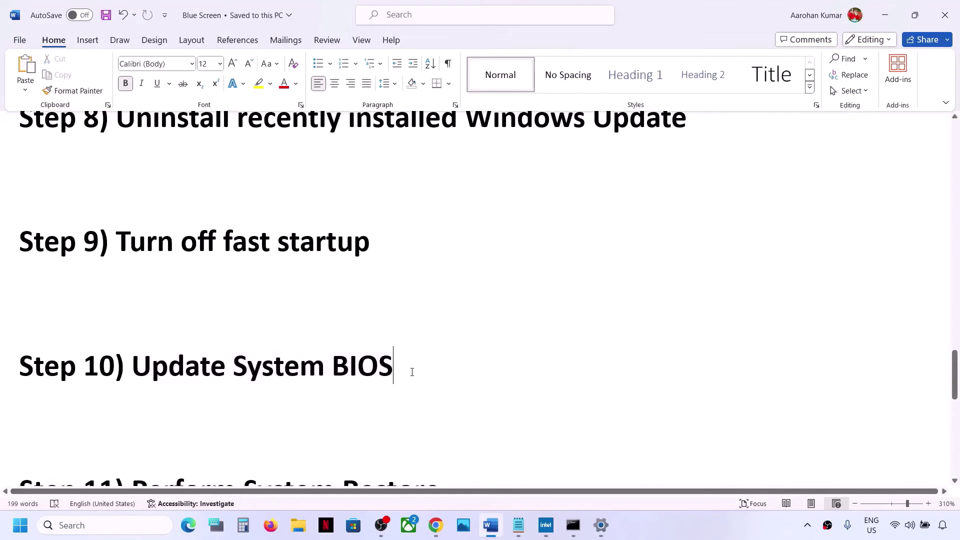
{"action": "key", "text": "Return"}
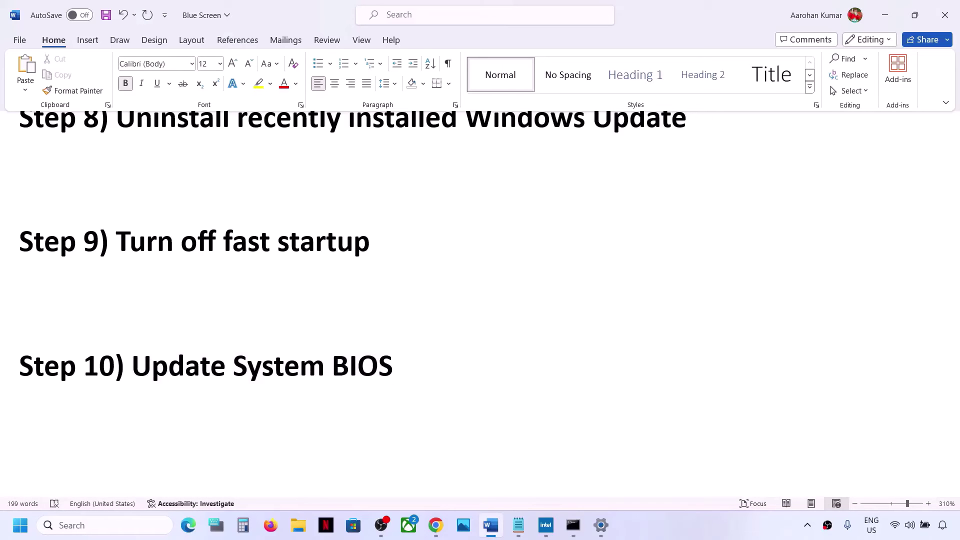
{"action": "type", "text": "Dell"}
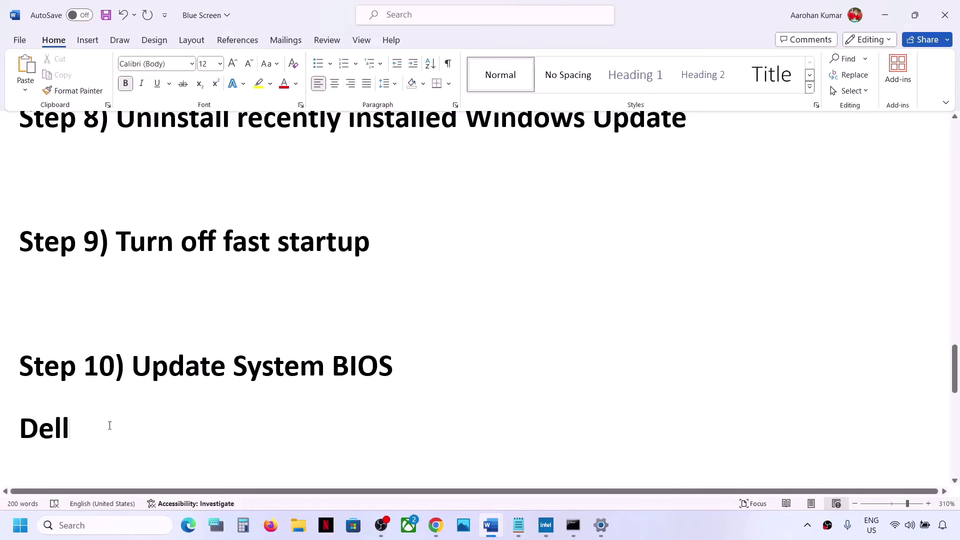
{"action": "left_click_drag", "start_coordinate": [107, 426], "coordinate": [1, 430]}
{"action": "key", "text": "BackSpace"}
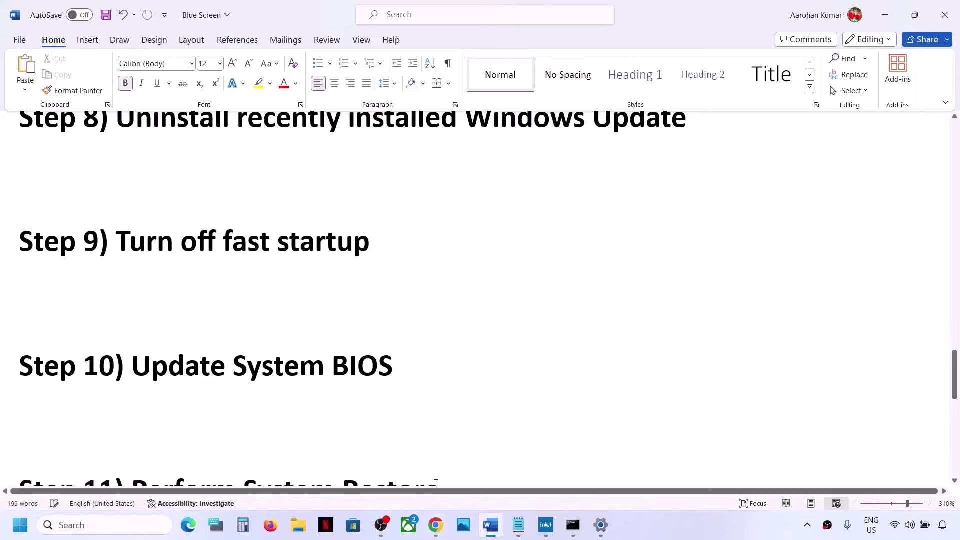
Switch to Chrome, search Google for Dell in a new tab, and open Dell's Drivers & Downloads page
{"action": "mouse_move", "coordinate": [435, 525]}
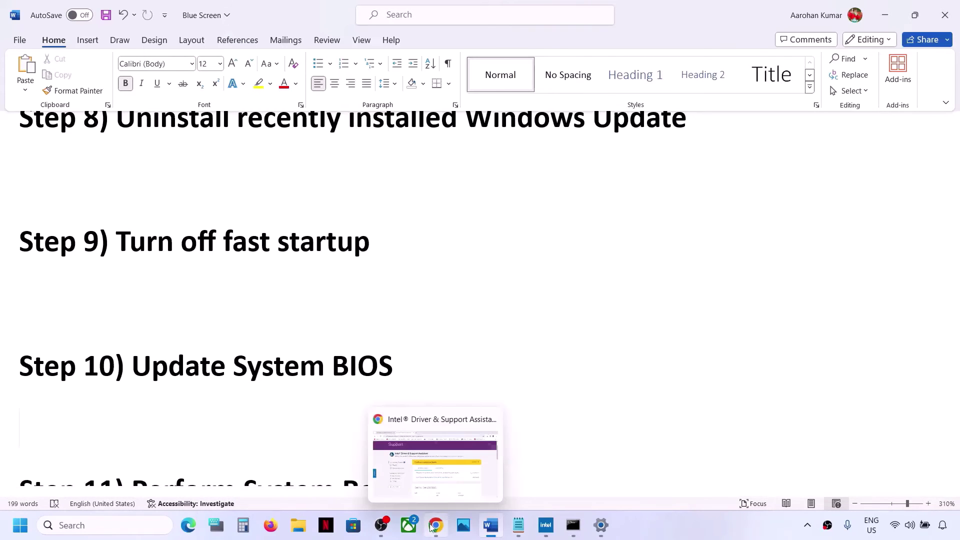
{"action": "left_click", "coordinate": [452, 465]}
{"action": "left_click", "coordinate": [332, 12]}
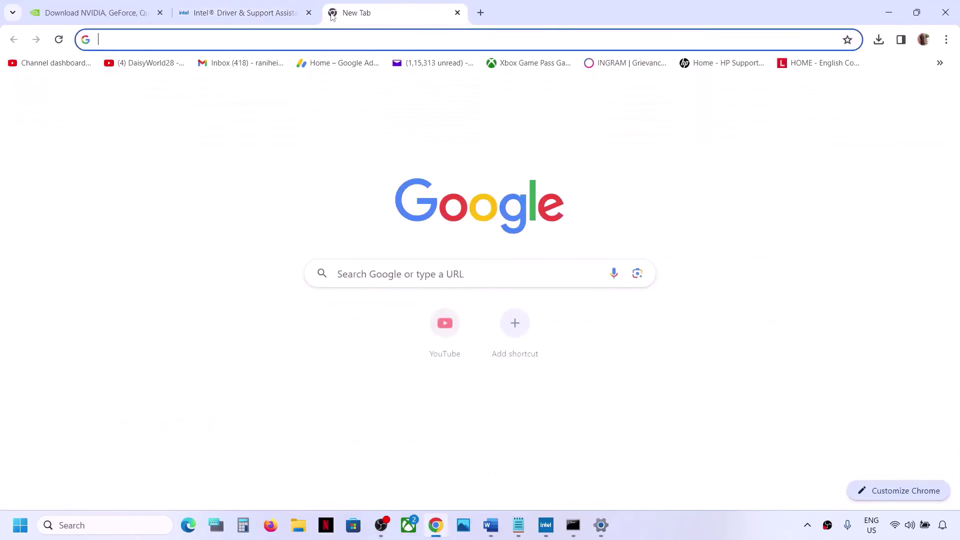
{"action": "type", "text": "Dell"}
{"action": "key", "text": "Return"}
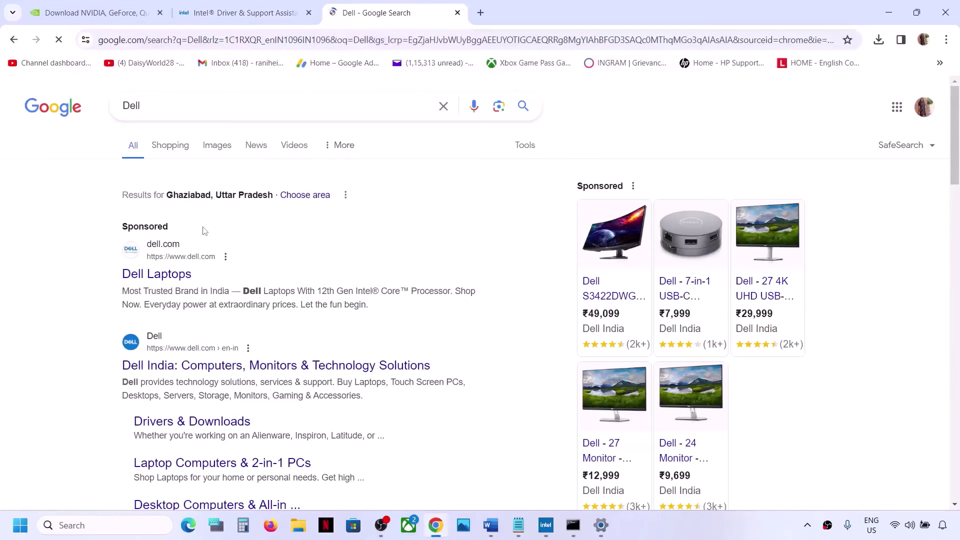
{"action": "left_click", "coordinate": [184, 424]}
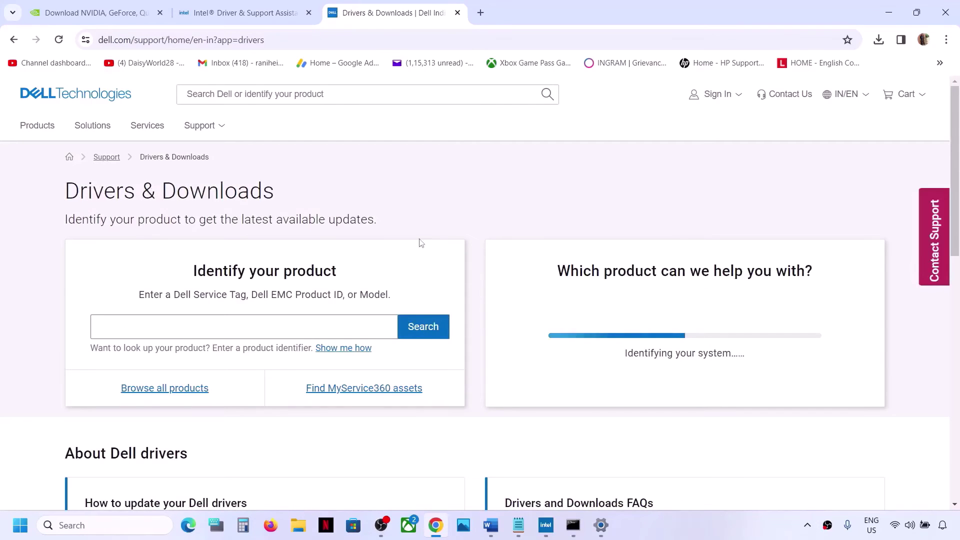
{"action": "scroll", "coordinate": [420, 243], "scroll_direction": "down", "scroll_amount": 2}
{"action": "scroll", "coordinate": [420, 242], "scroll_direction": "up", "scroll_amount": 1}
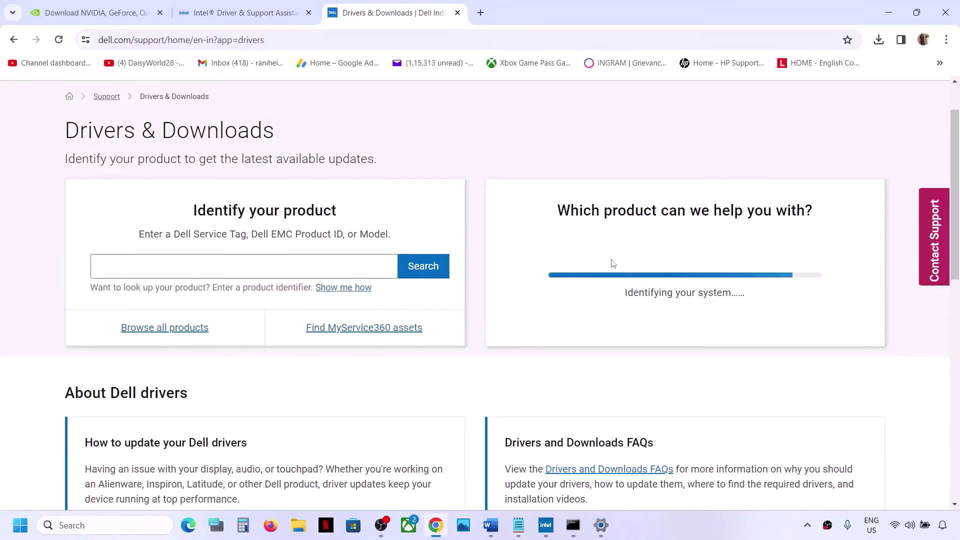
{"action": "left_click", "coordinate": [175, 331]}
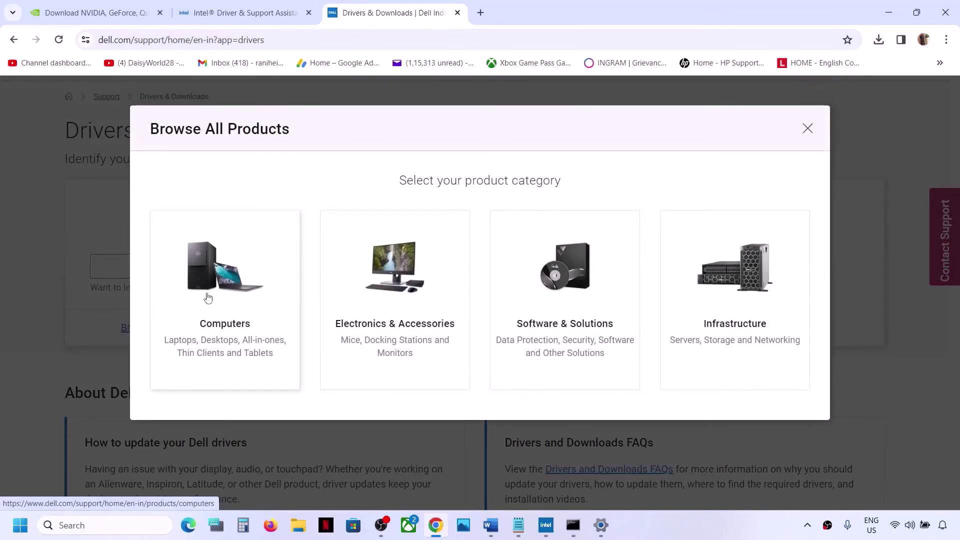
{"action": "left_click", "coordinate": [209, 295]}
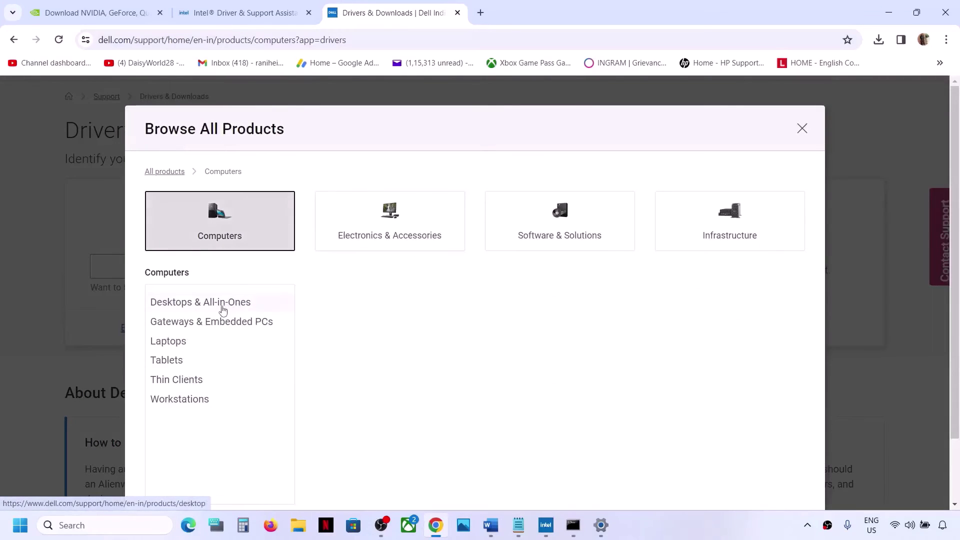
{"action": "left_click", "coordinate": [178, 343]}
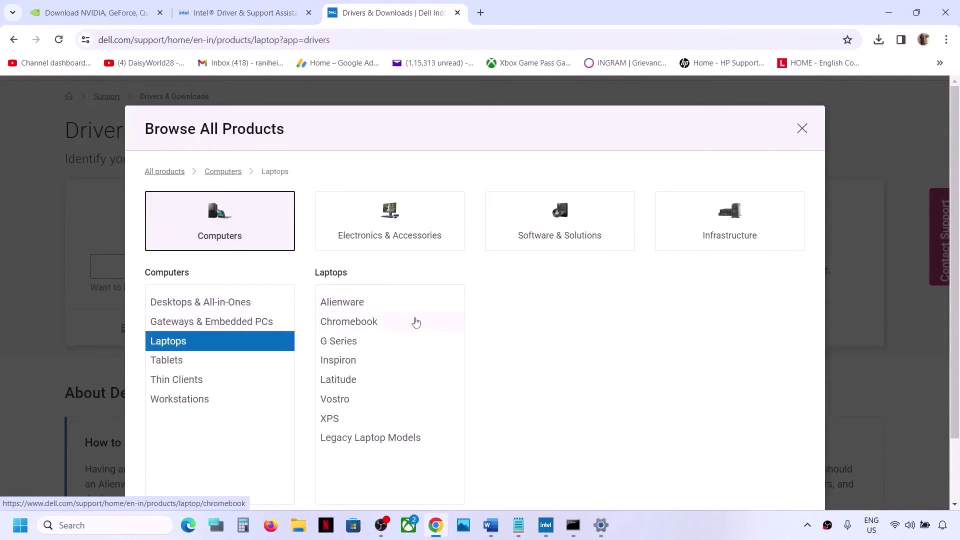
{"action": "left_click", "coordinate": [356, 345]}
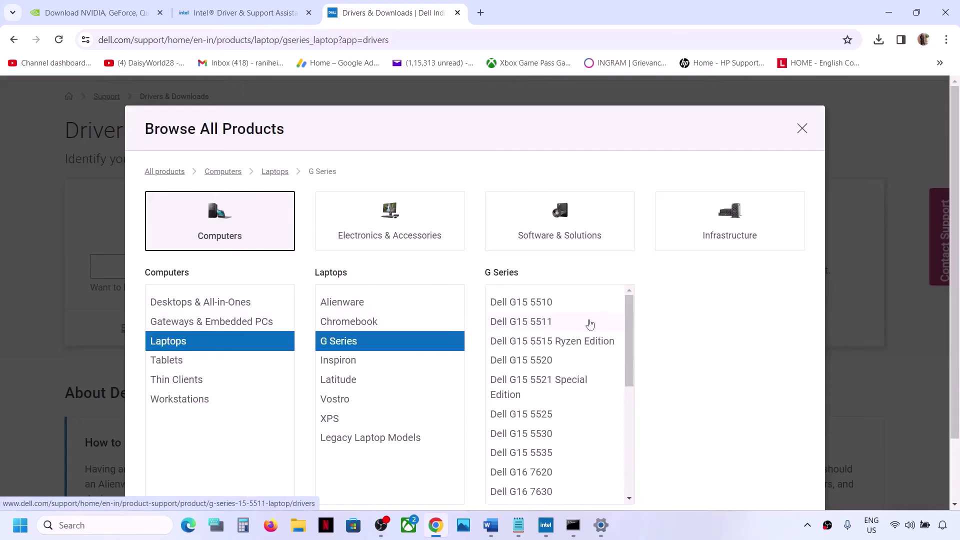
{"action": "left_click", "coordinate": [556, 322]}
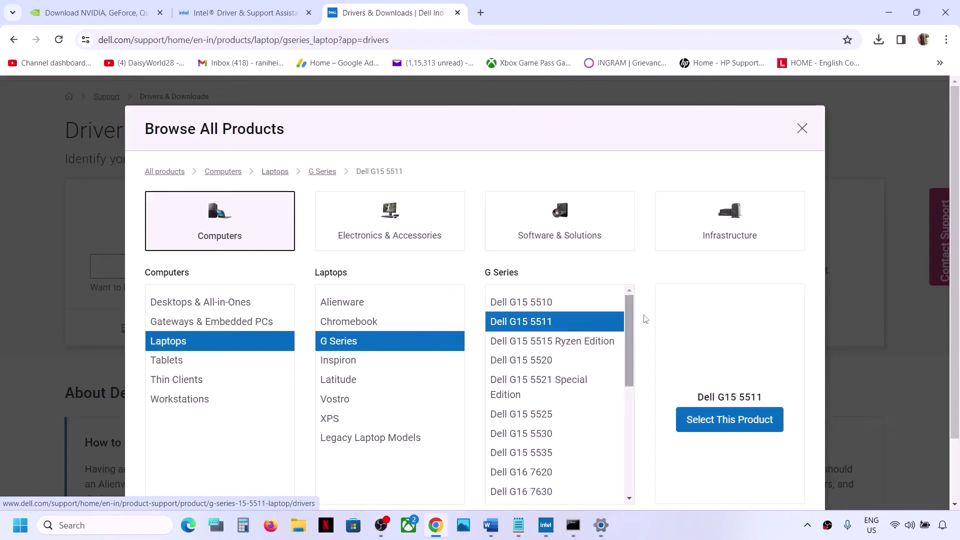
{"action": "left_click", "coordinate": [740, 421]}
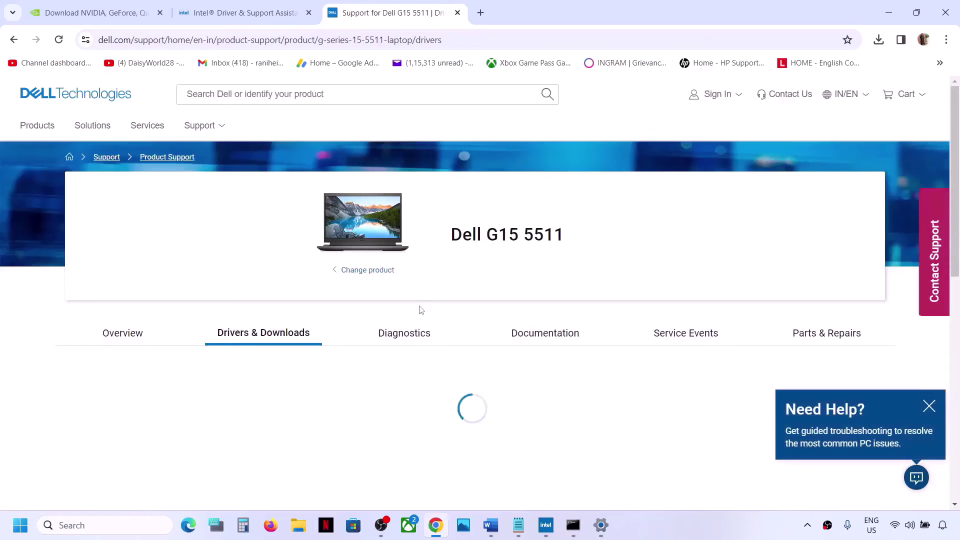
Expand the complete list of drivers and downloads for the Dell G15 5511 and filter the download type to System BIOS
{"action": "scroll", "coordinate": [436, 316], "scroll_direction": "down", "scroll_amount": 2}
{"action": "scroll", "coordinate": [438, 313], "scroll_direction": "down", "scroll_amount": 1}
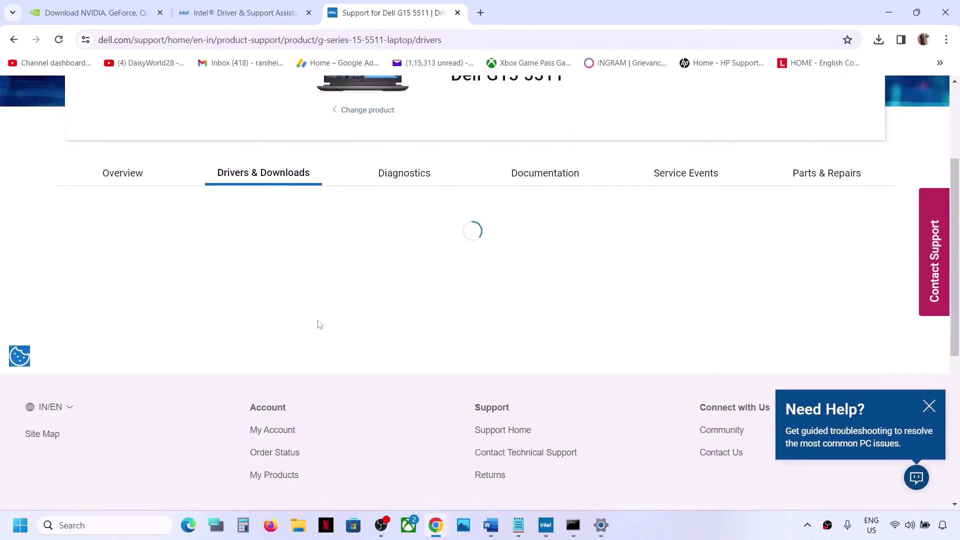
{"action": "scroll", "coordinate": [321, 333], "scroll_direction": "down", "scroll_amount": 2}
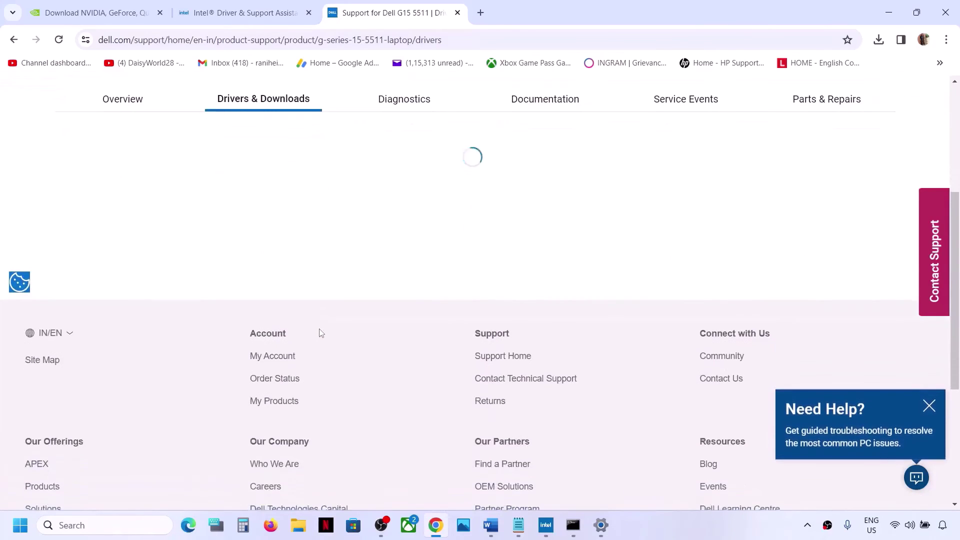
{"action": "scroll", "coordinate": [320, 330], "scroll_direction": "down", "scroll_amount": 1}
{"action": "scroll", "coordinate": [320, 329], "scroll_direction": "up", "scroll_amount": 1}
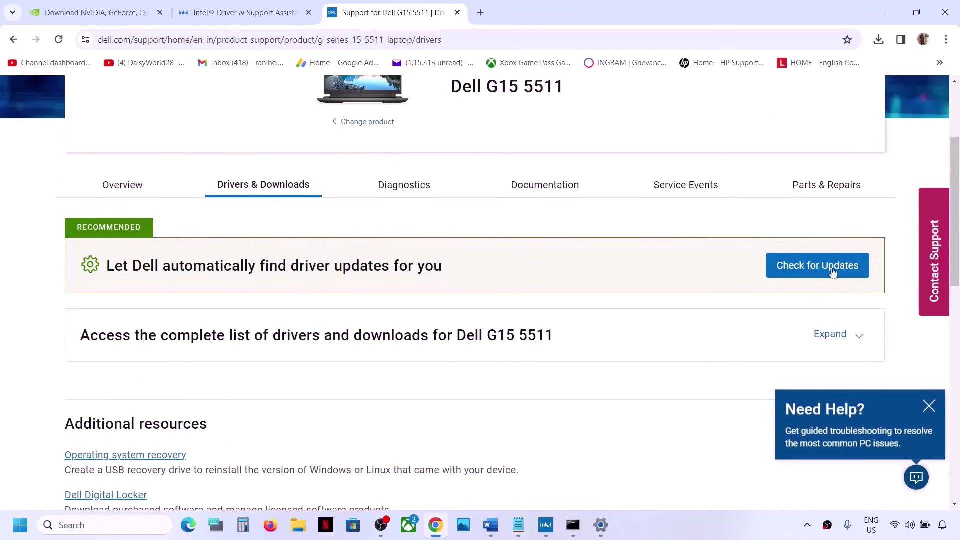
{"action": "left_click", "coordinate": [857, 344]}
{"action": "scroll", "coordinate": [287, 348], "scroll_direction": "down", "scroll_amount": 4}
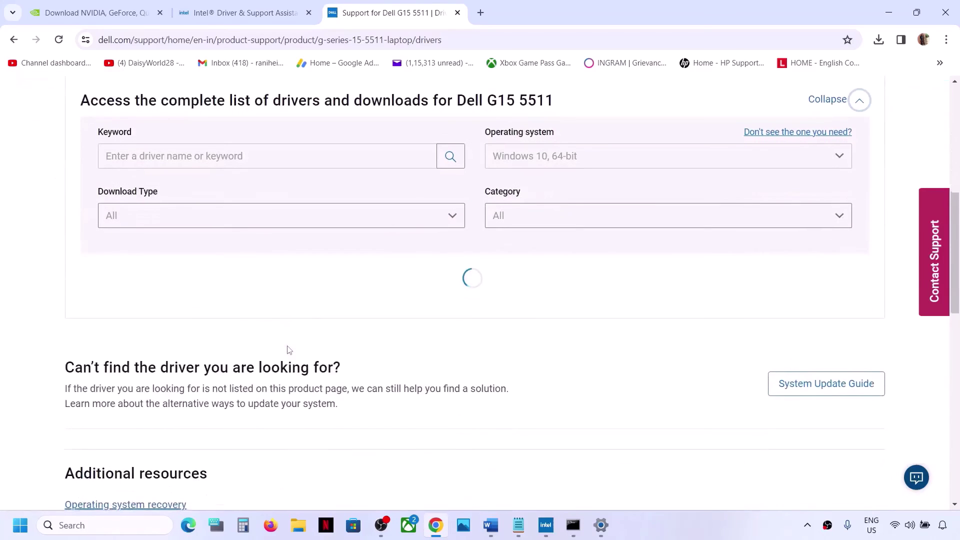
{"action": "scroll", "coordinate": [335, 265], "scroll_direction": "down", "scroll_amount": 2}
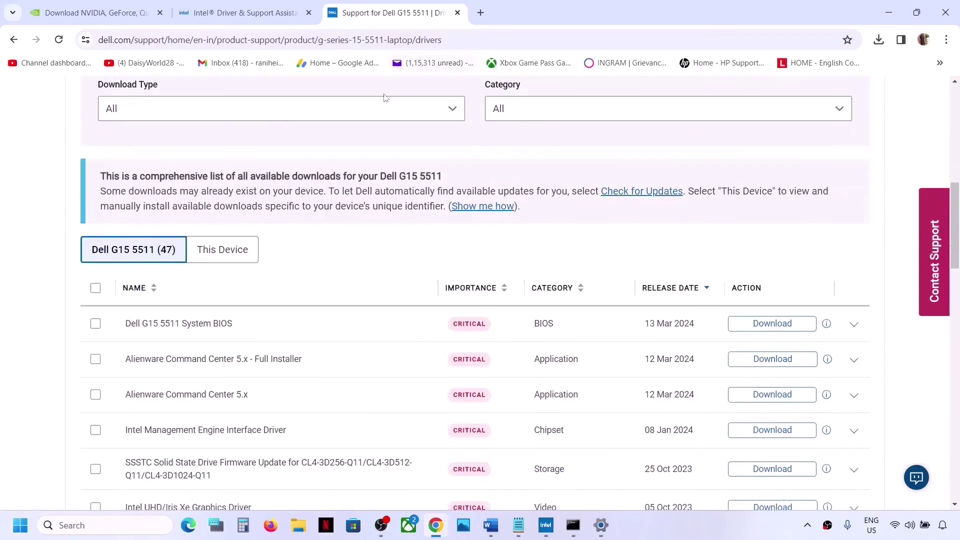
{"action": "left_click", "coordinate": [382, 111]}
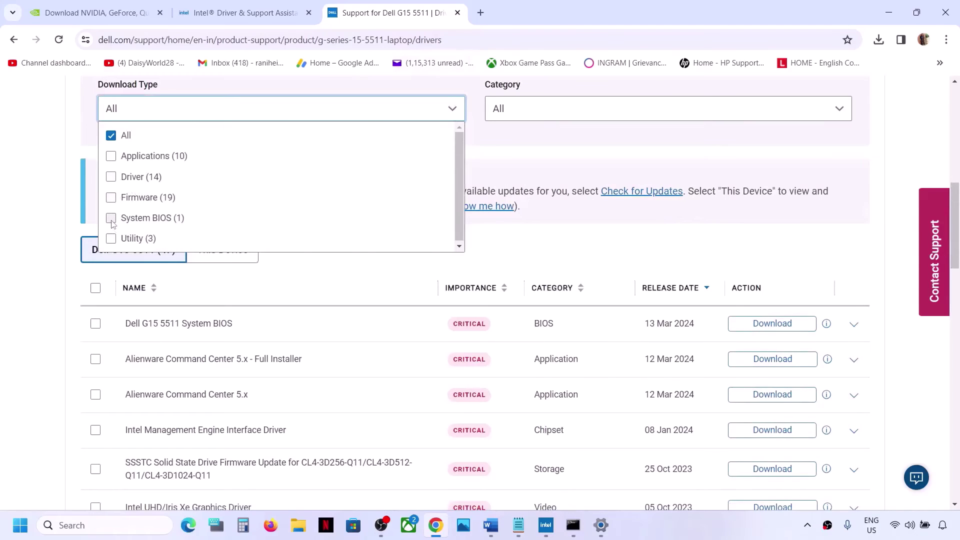
{"action": "left_click", "coordinate": [111, 219]}
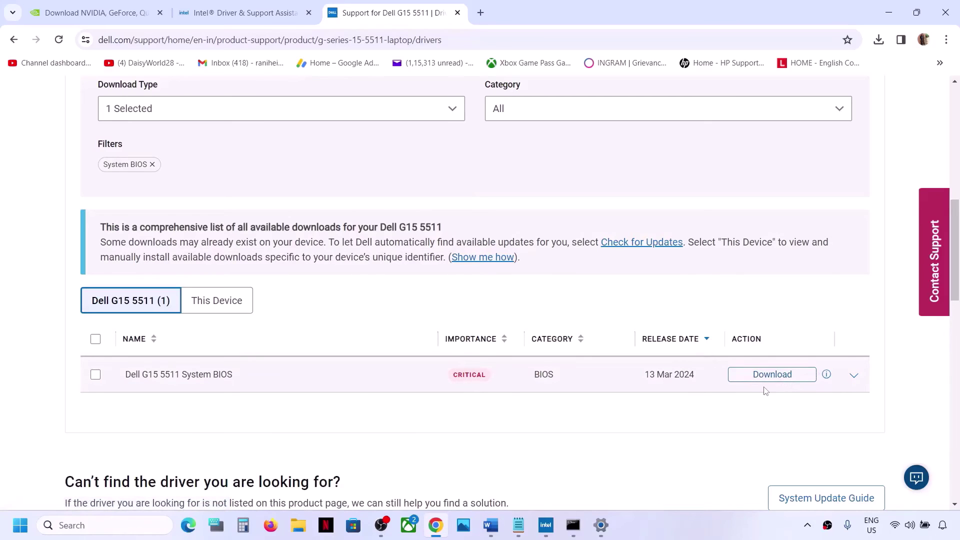
Check the laptop's battery charge level in the Windows quick settings
{"action": "left_click", "coordinate": [924, 531]}
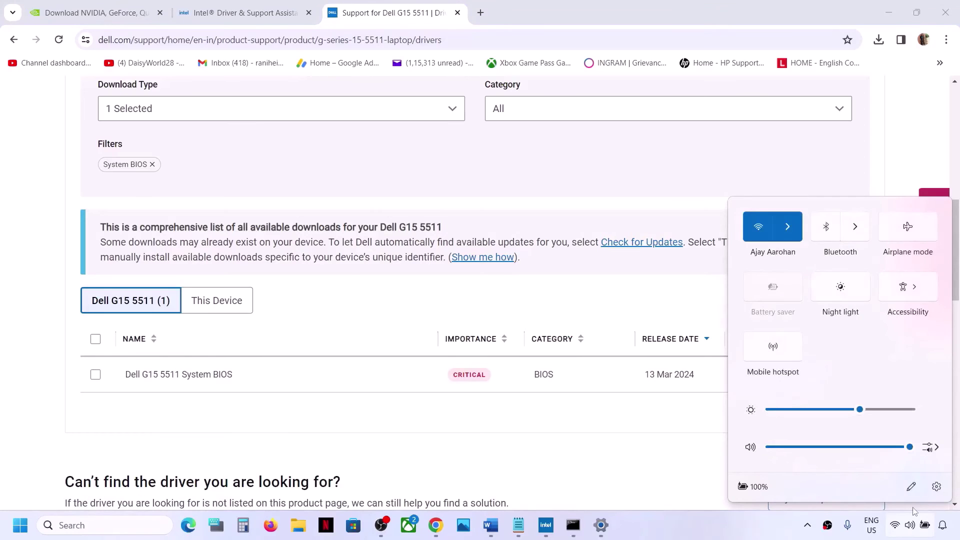
{"action": "mouse_move", "coordinate": [753, 495]}
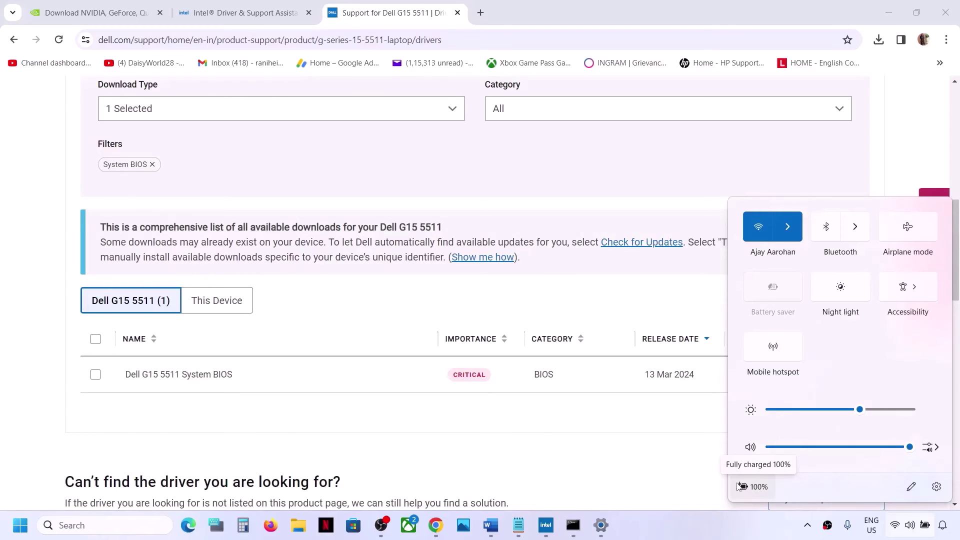
Switch to the Word document, find Step 11 and copy the words System Restore
{"action": "left_click", "coordinate": [495, 526]}
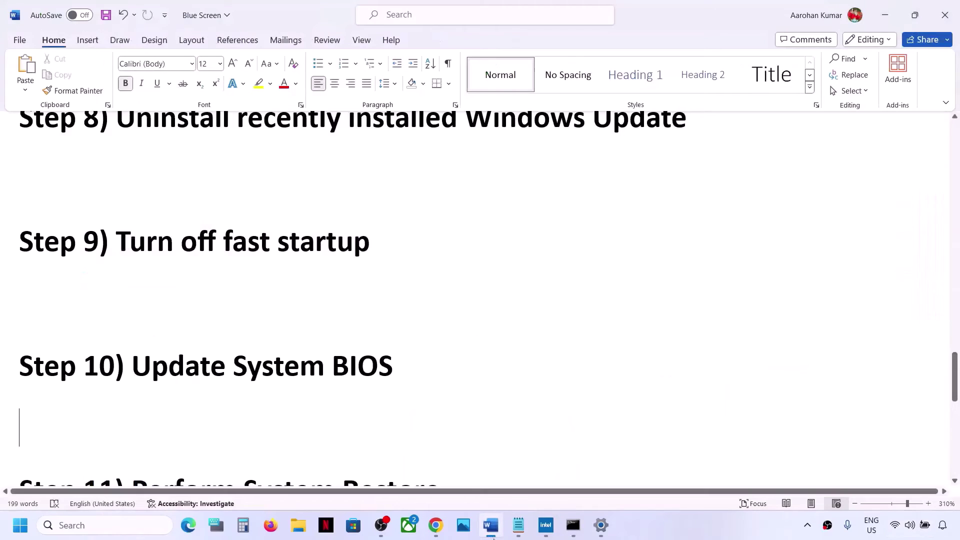
{"action": "scroll", "coordinate": [314, 388], "scroll_direction": "down", "scroll_amount": 3}
{"action": "scroll", "coordinate": [168, 419], "scroll_direction": "up", "scroll_amount": 1}
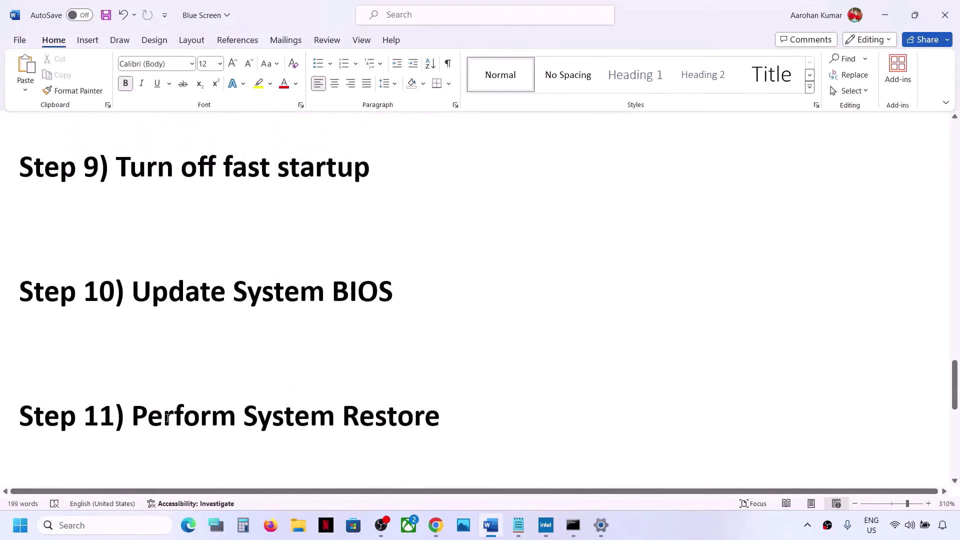
{"action": "left_click_drag", "start_coordinate": [140, 419], "coordinate": [288, 415]}
{"action": "key", "text": "ctrl+c"}
{"action": "left_click", "coordinate": [425, 419]}
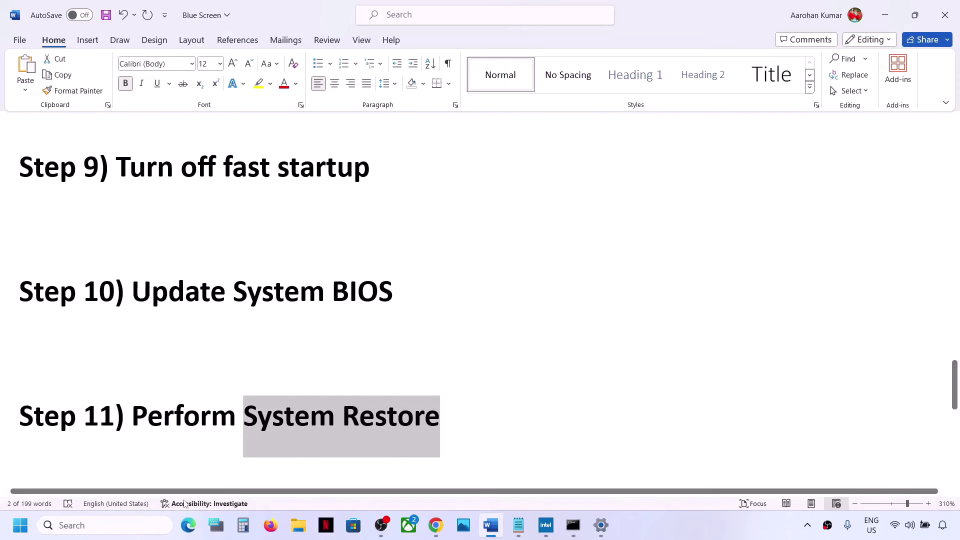
Search Windows for System Restore, open Create a restore point and start System Restore
{"action": "left_click", "coordinate": [134, 530]}
{"action": "key", "text": "ctrl+v"}
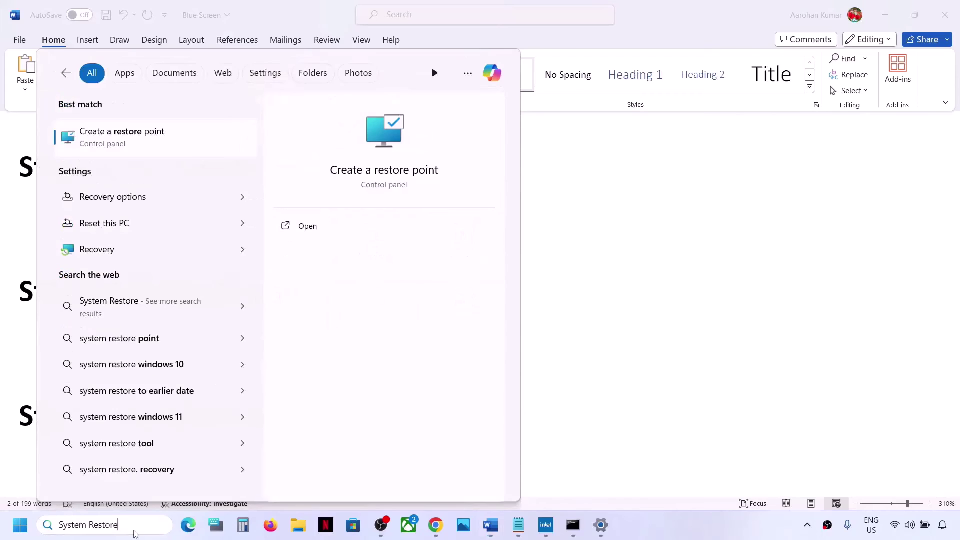
{"action": "left_click", "coordinate": [152, 143]}
{"action": "left_click_drag", "start_coordinate": [292, 106], "coordinate": [576, 162]}
{"action": "left_click", "coordinate": [584, 254]}
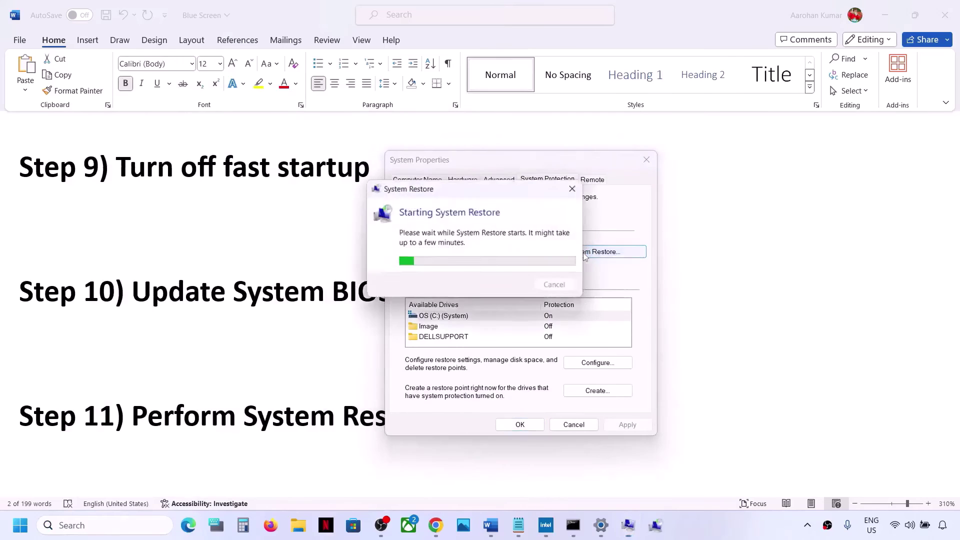
Bring the 3/12/2024 12:48:30 PM Language Pack Removal restore point to its confirmation page, and cancel System Restore and close System Properties
{"action": "left_click", "coordinate": [565, 395]}
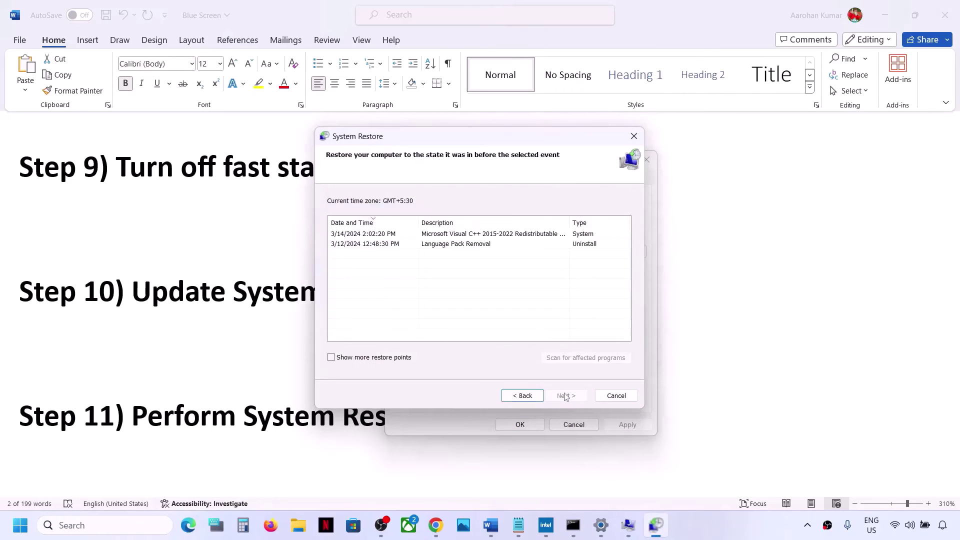
{"action": "left_click", "coordinate": [524, 396]}
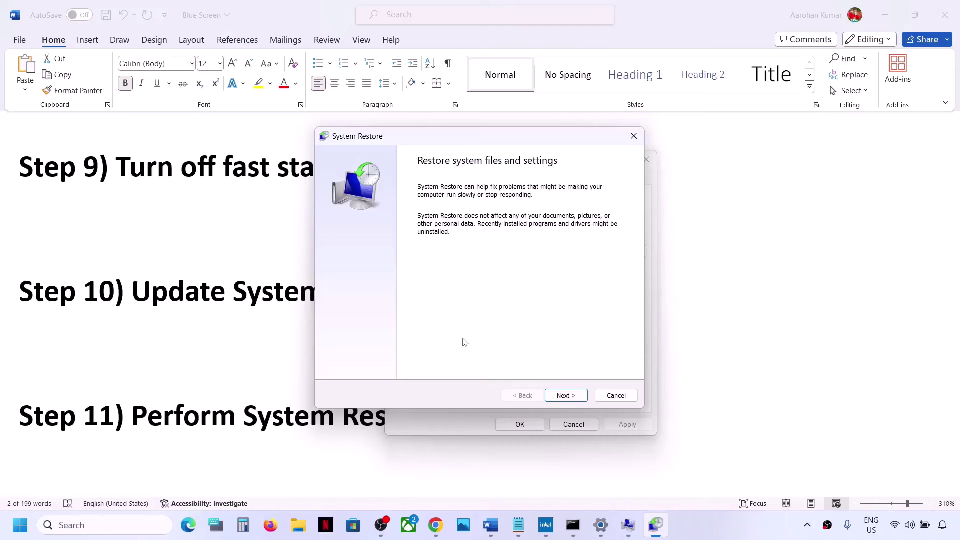
{"action": "left_click", "coordinate": [562, 395]}
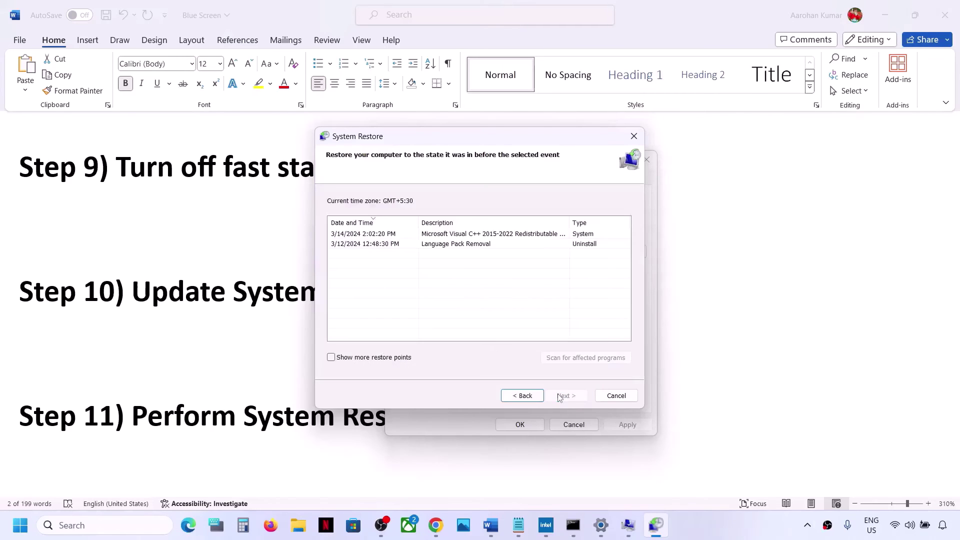
{"action": "left_click", "coordinate": [379, 247]}
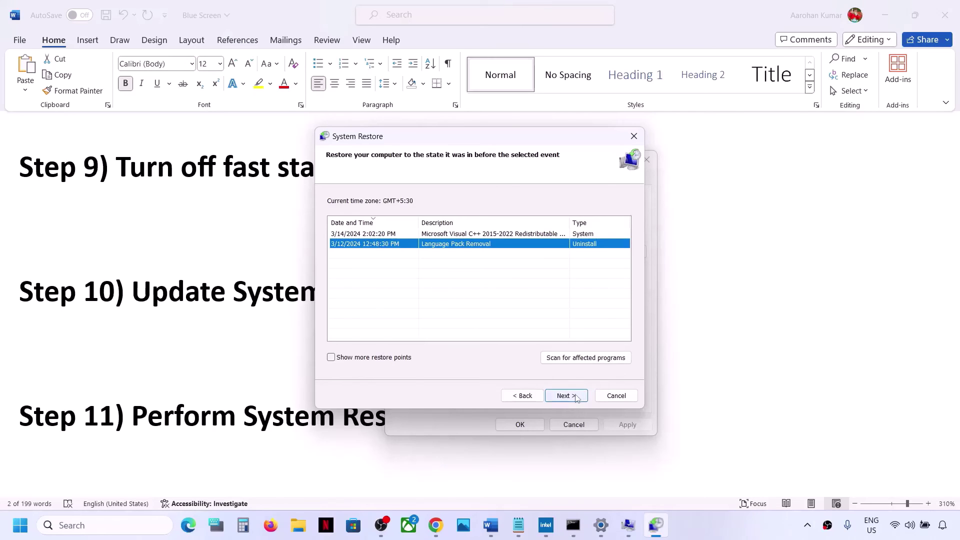
{"action": "left_click", "coordinate": [551, 395]}
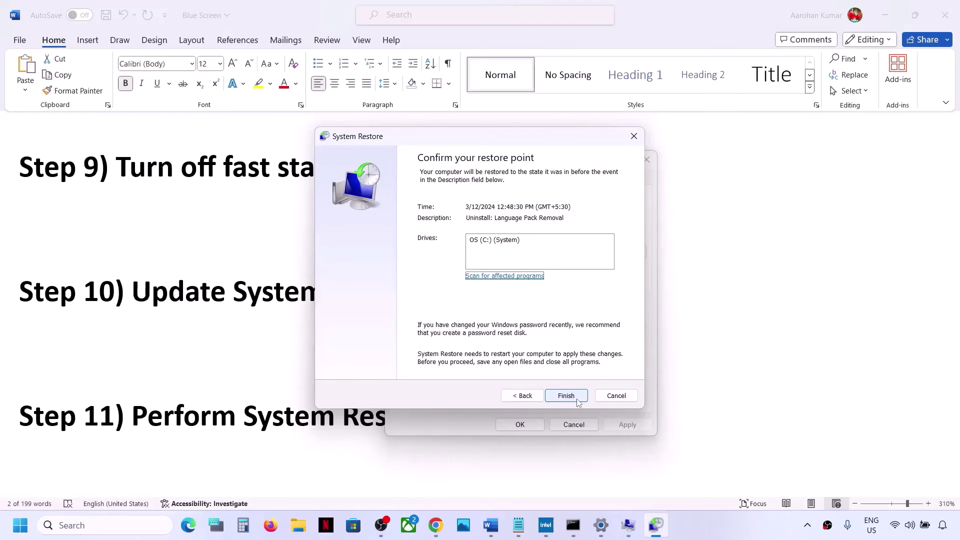
{"action": "left_click", "coordinate": [616, 396]}
{"action": "left_click", "coordinate": [651, 166]}
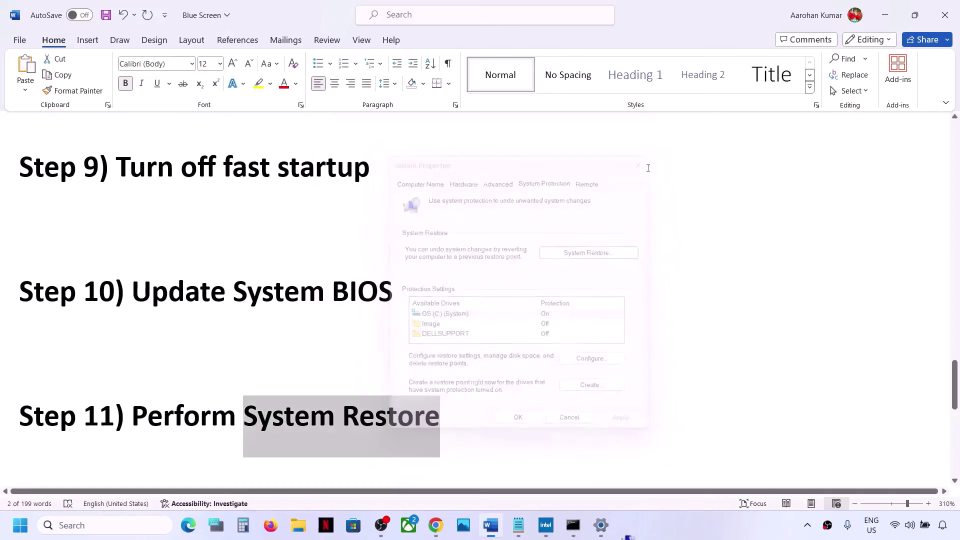
Find Step 12 in the Word document and highlight Update Windows 11 Using Media Creation Tool
{"action": "scroll", "coordinate": [245, 337], "scroll_direction": "down", "scroll_amount": 3}
{"action": "scroll", "coordinate": [245, 338], "scroll_direction": "down", "scroll_amount": 1}
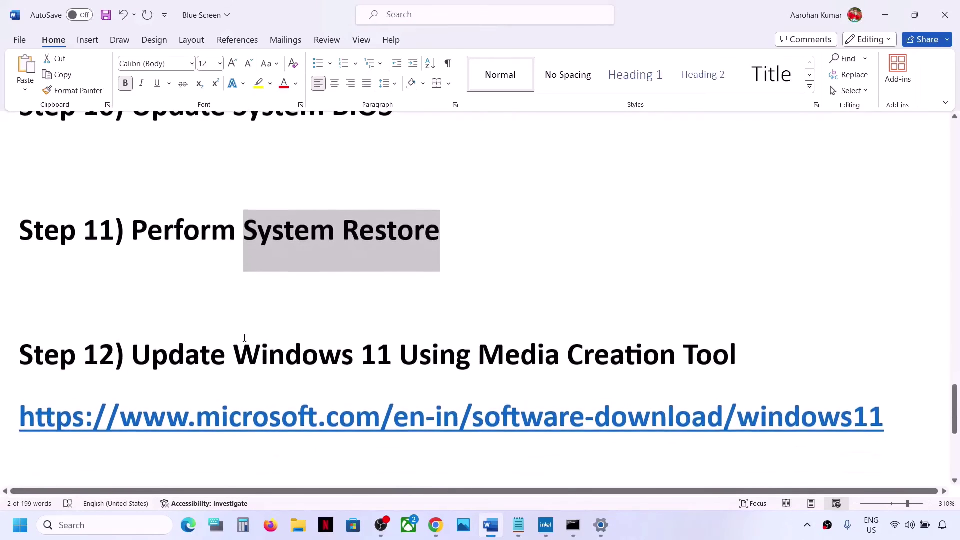
{"action": "left_click_drag", "start_coordinate": [139, 358], "coordinate": [754, 347]}
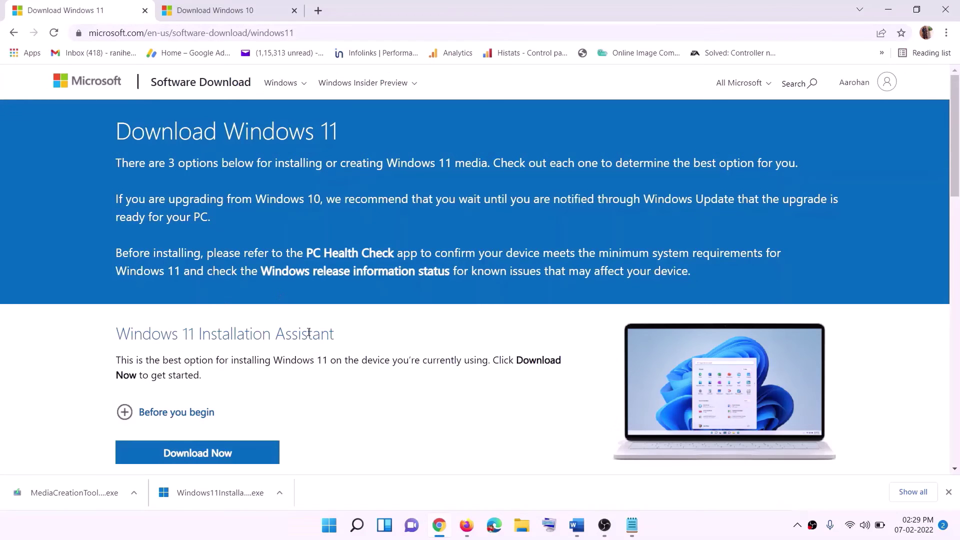
Download the media creation tool from Microsoft's Create Windows 11 Installation Media section and run it with permission to make changes
{"action": "scroll", "coordinate": [296, 346], "scroll_direction": "down", "scroll_amount": 4}
{"action": "scroll", "coordinate": [296, 346], "scroll_direction": "down", "scroll_amount": 1}
{"action": "left_click_drag", "start_coordinate": [179, 296], "coordinate": [278, 297]}
{"action": "left_click", "coordinate": [197, 379]}
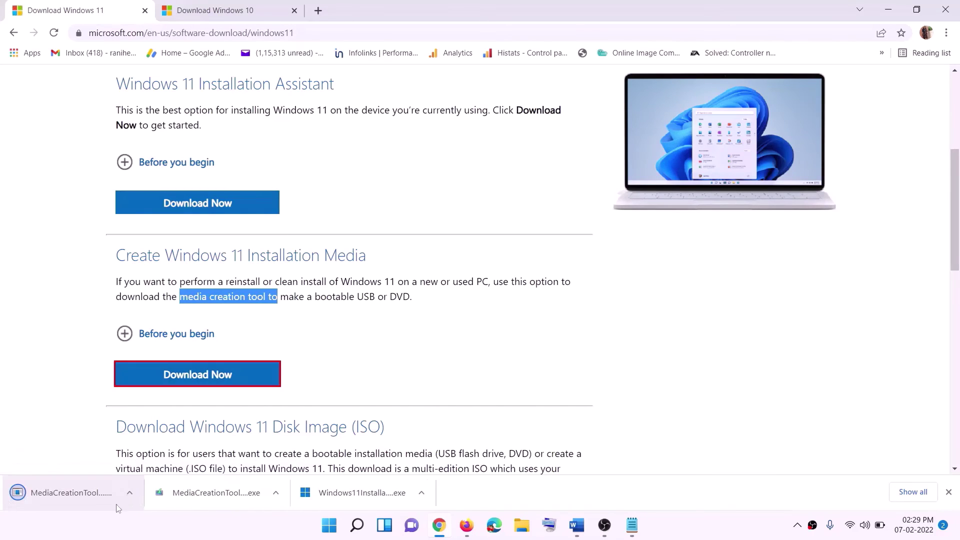
{"action": "left_click", "coordinate": [69, 496]}
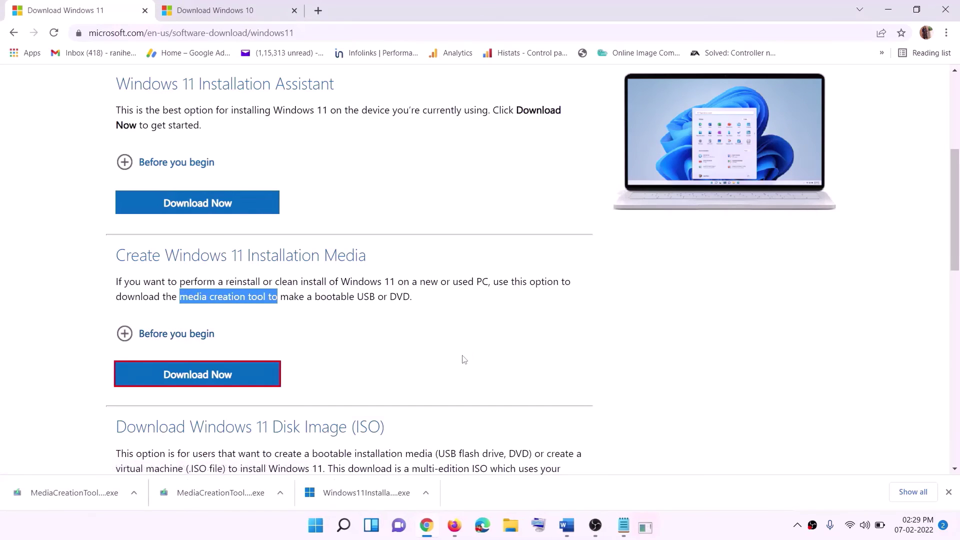
{"action": "left_click", "coordinate": [424, 364]}
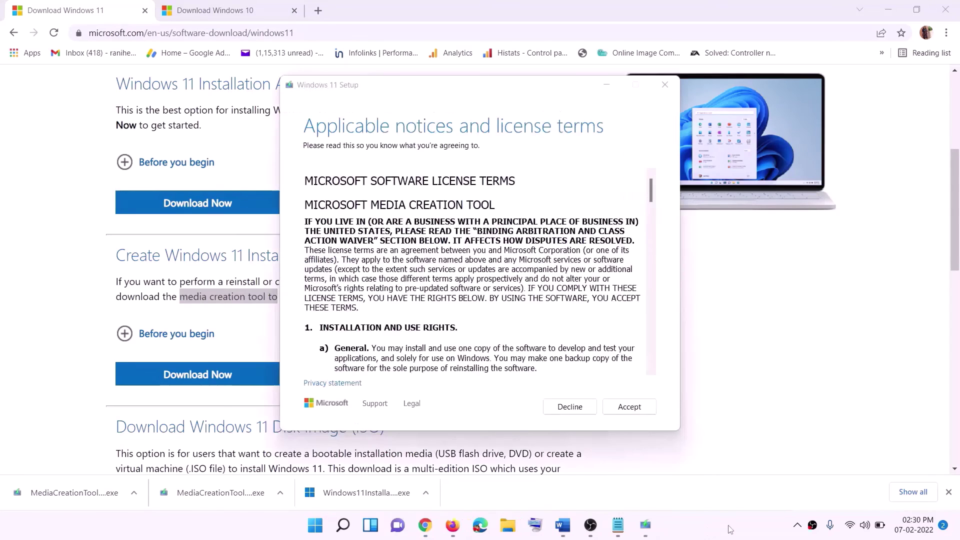
Accept the license terms, keep the recommended language and edition, and choose ISO file as the media
{"action": "left_click", "coordinate": [625, 407]}
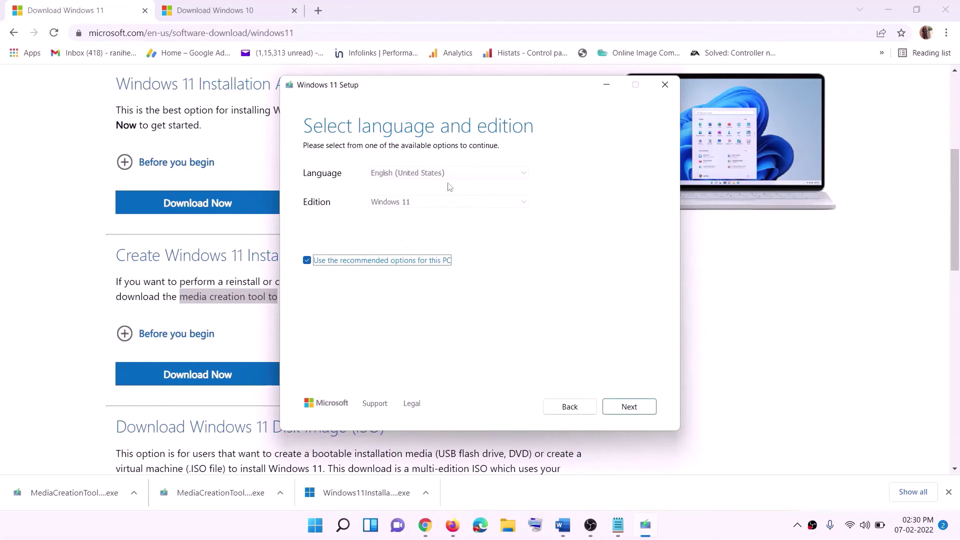
{"action": "left_click", "coordinate": [622, 408]}
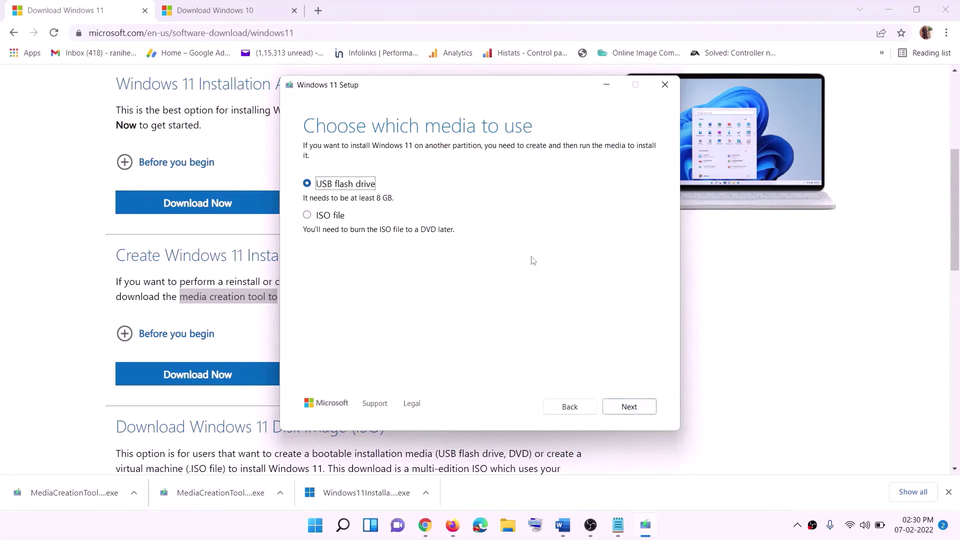
{"action": "left_click", "coordinate": [334, 218]}
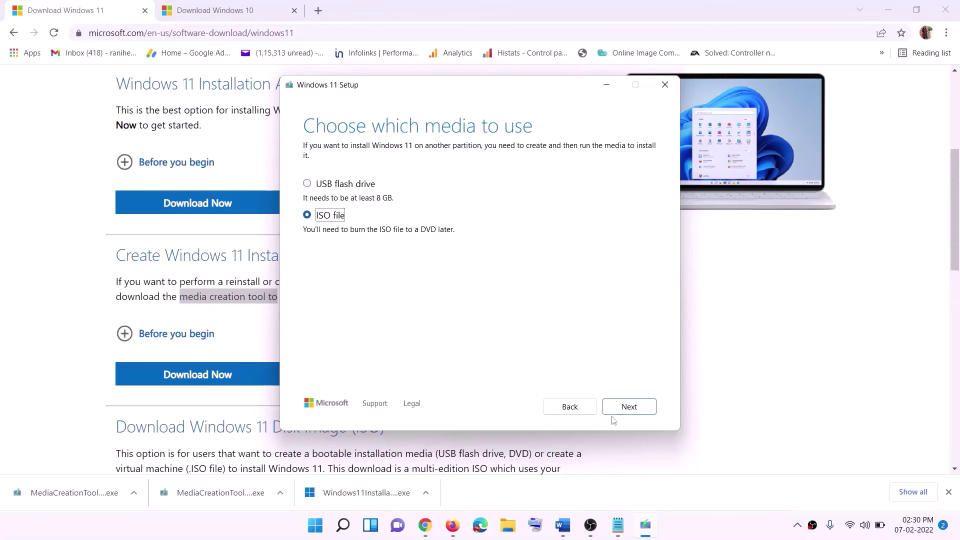
Save the Windows 11 ISO file to the Desktop under the name Windows
{"action": "left_click", "coordinate": [628, 406]}
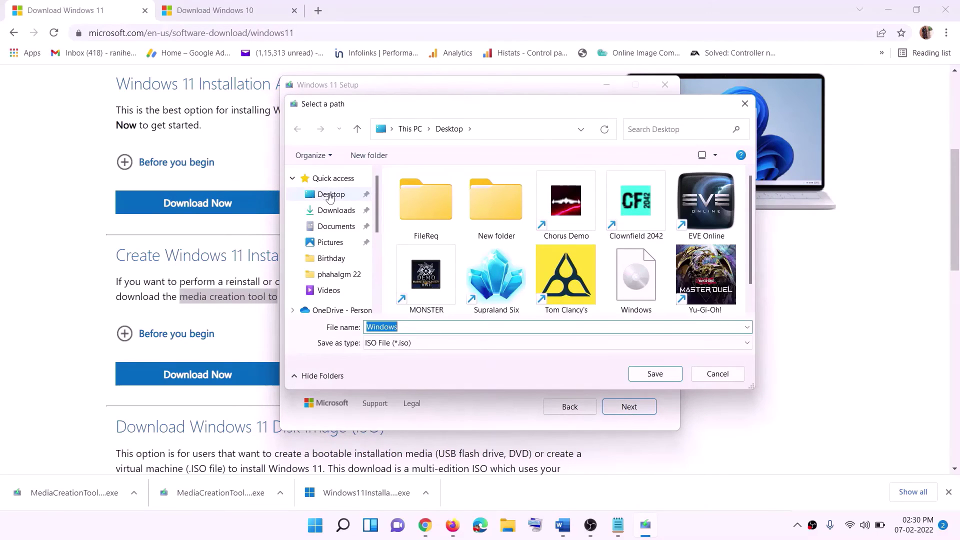
{"action": "left_click", "coordinate": [329, 196]}
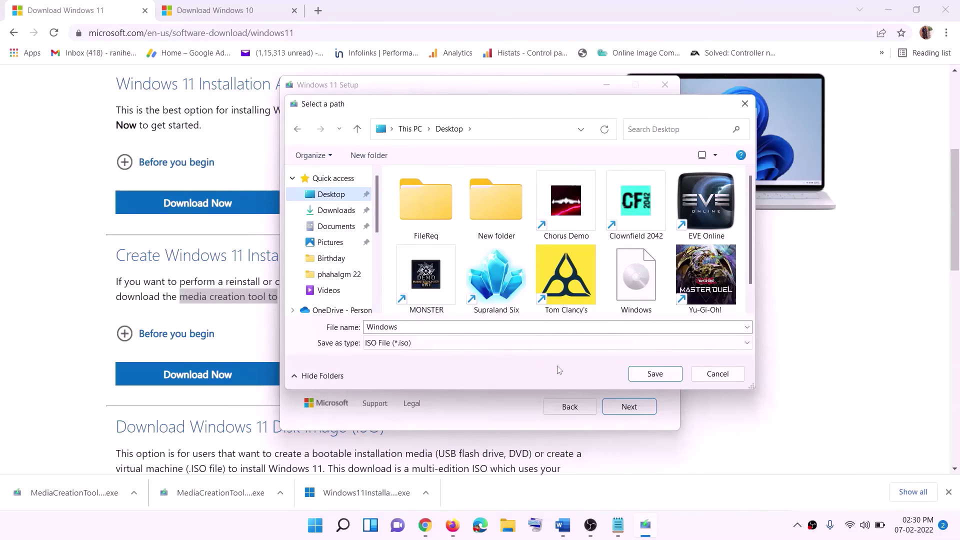
{"action": "left_click", "coordinate": [659, 378]}
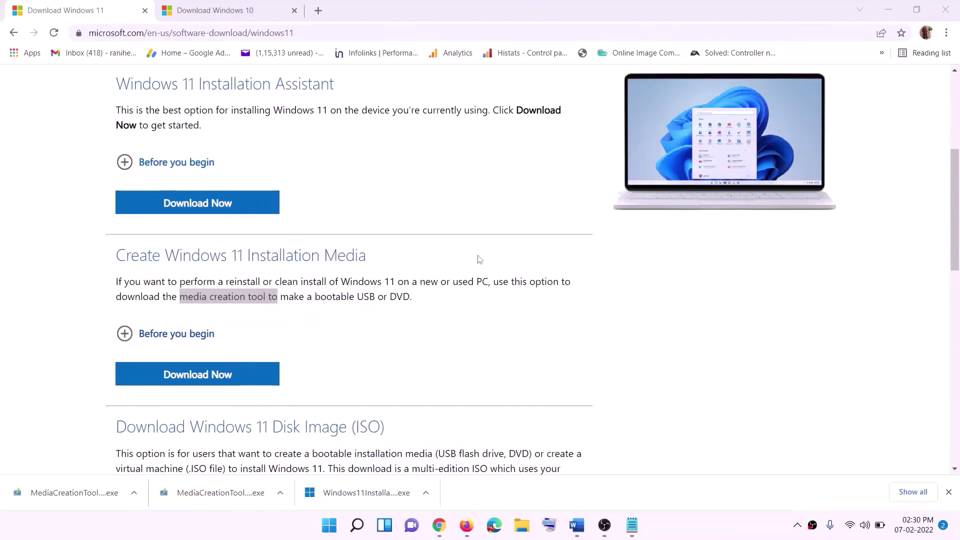
Show the desktop and open the Windows ISO file as a virtual DVD drive
{"action": "key", "text": "super+d"}
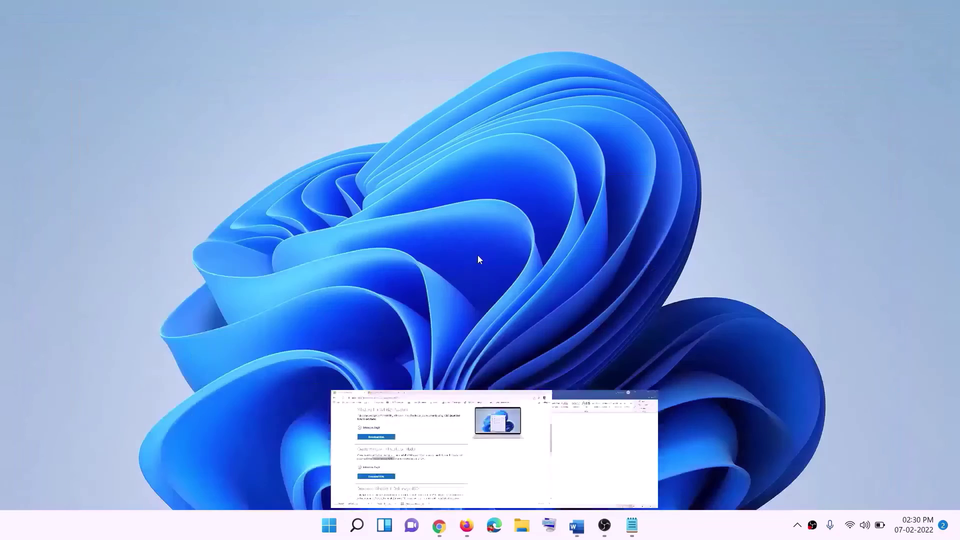
{"action": "left_click_drag", "start_coordinate": [227, 26], "coordinate": [310, 273]}
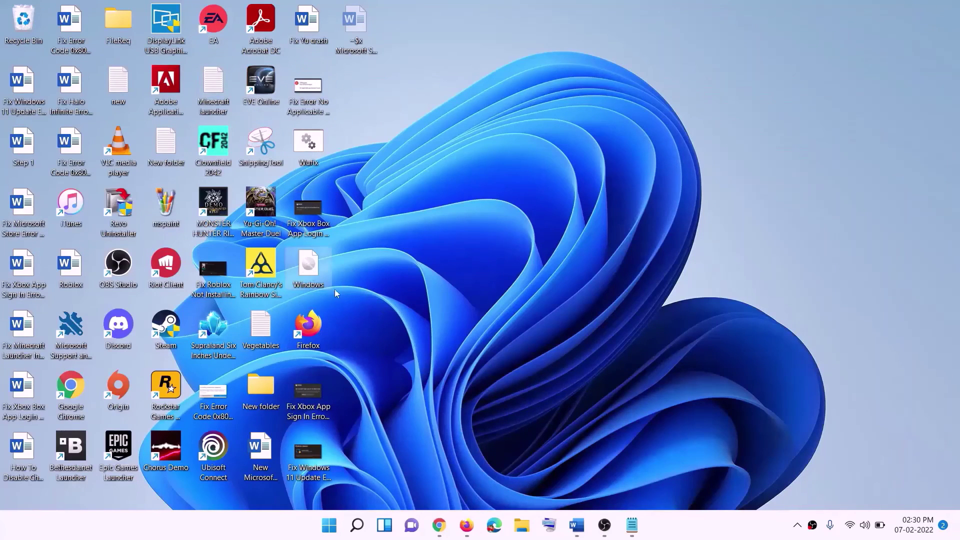
{"action": "double_click", "coordinate": [310, 274]}
Run setup from the ESD-ISO drive and continue past the Install Windows 11 page
{"action": "left_click", "coordinate": [306, 352]}
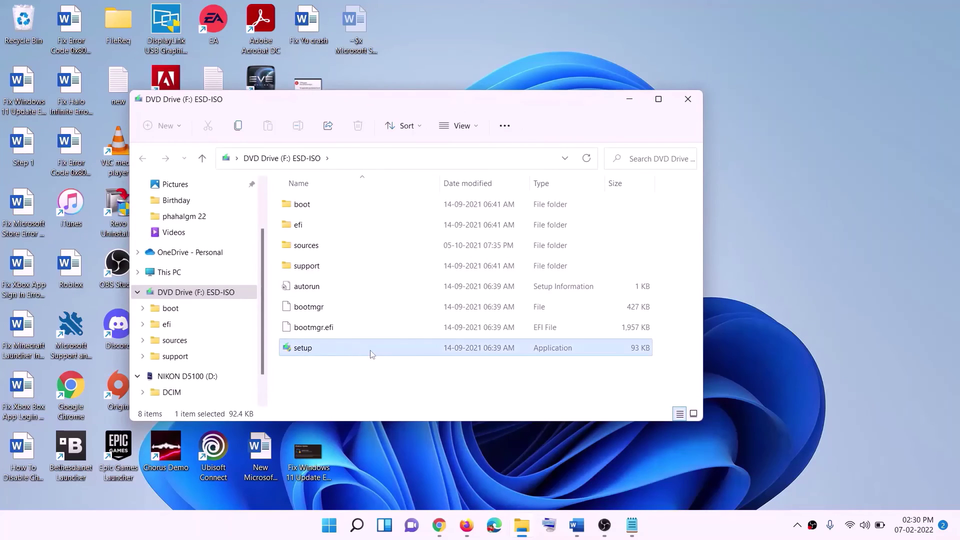
{"action": "double_click", "coordinate": [329, 350]}
{"action": "left_click", "coordinate": [388, 392]}
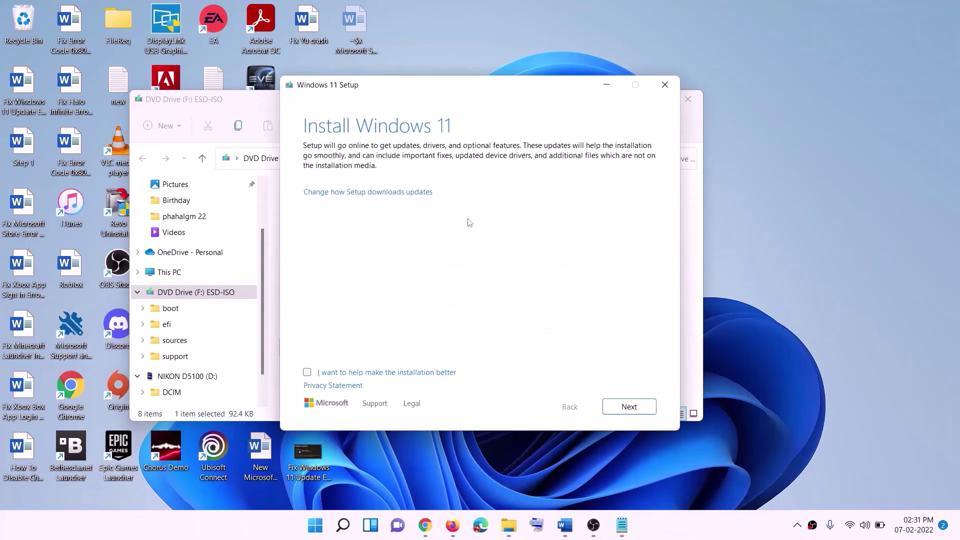
{"action": "left_click", "coordinate": [633, 406]}
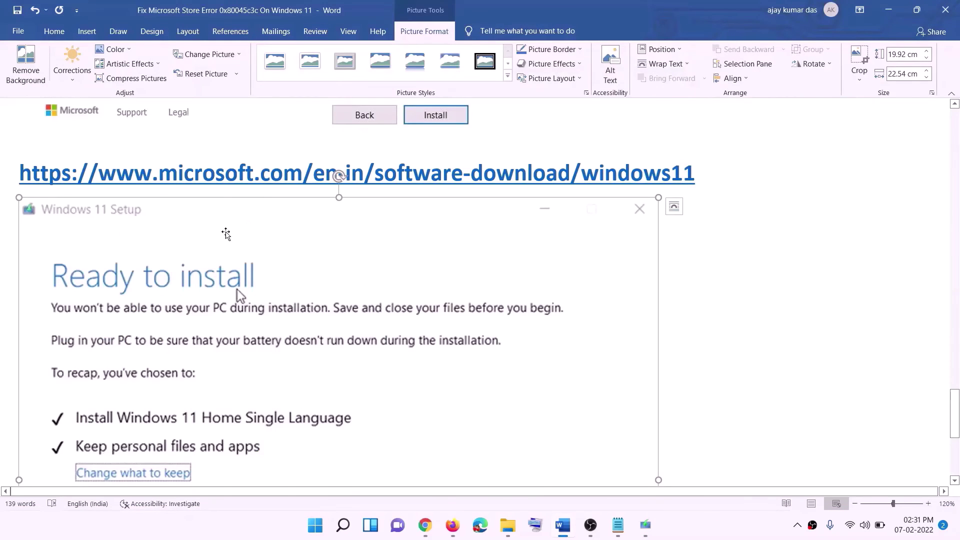
Review the Ready to install picture in the Word document, from the chosen edition and items to keep down to the Install option
{"action": "scroll", "coordinate": [223, 235], "scroll_direction": "down", "scroll_amount": 3}
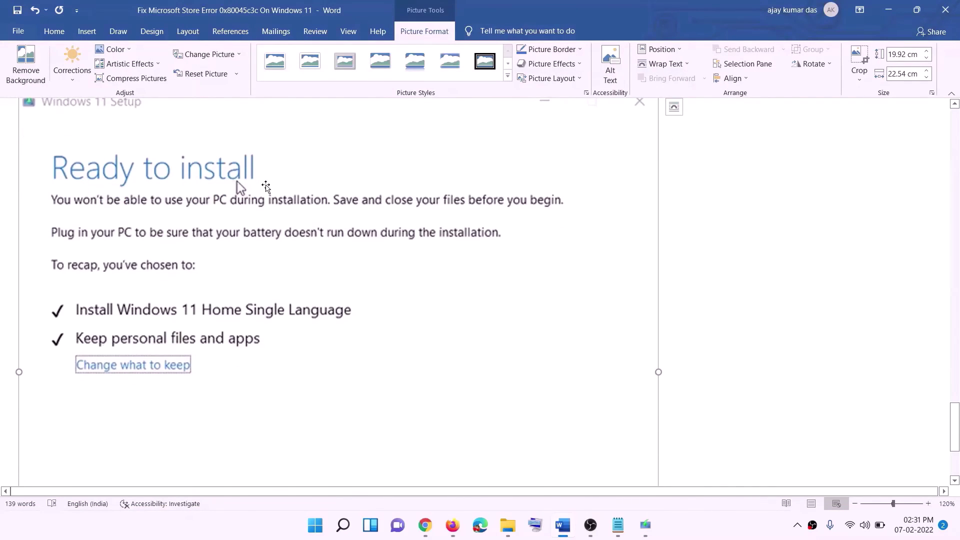
{"action": "scroll", "coordinate": [86, 185], "scroll_direction": "down", "scroll_amount": 1}
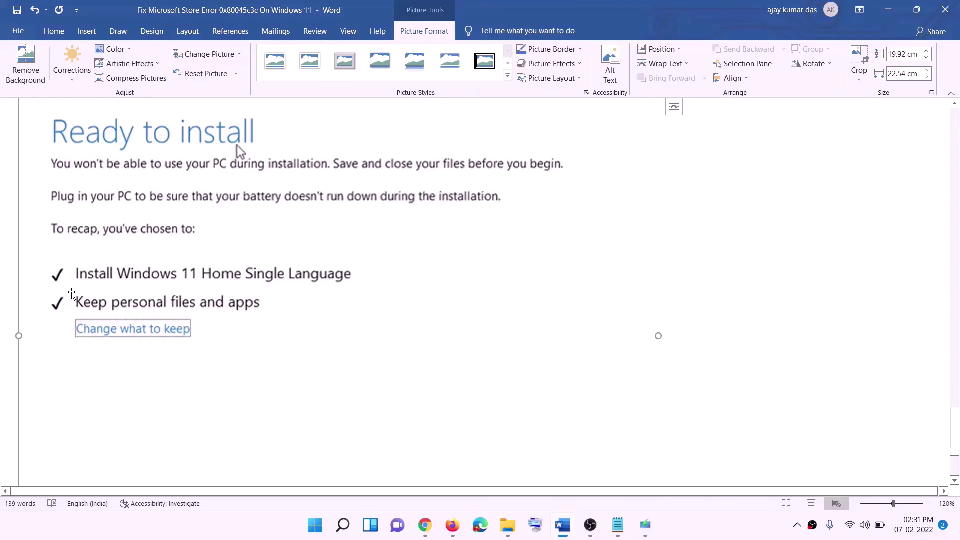
{"action": "scroll", "coordinate": [602, 486], "scroll_direction": "down", "scroll_amount": 3}
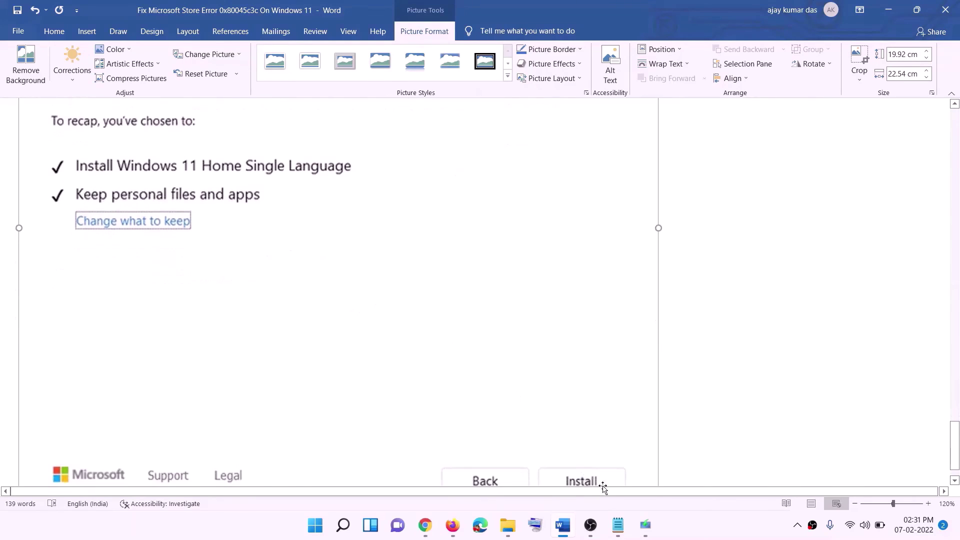
{"action": "scroll", "coordinate": [510, 374], "scroll_direction": "up", "scroll_amount": 5}
{"action": "scroll", "coordinate": [510, 373], "scroll_direction": "up", "scroll_amount": 2}
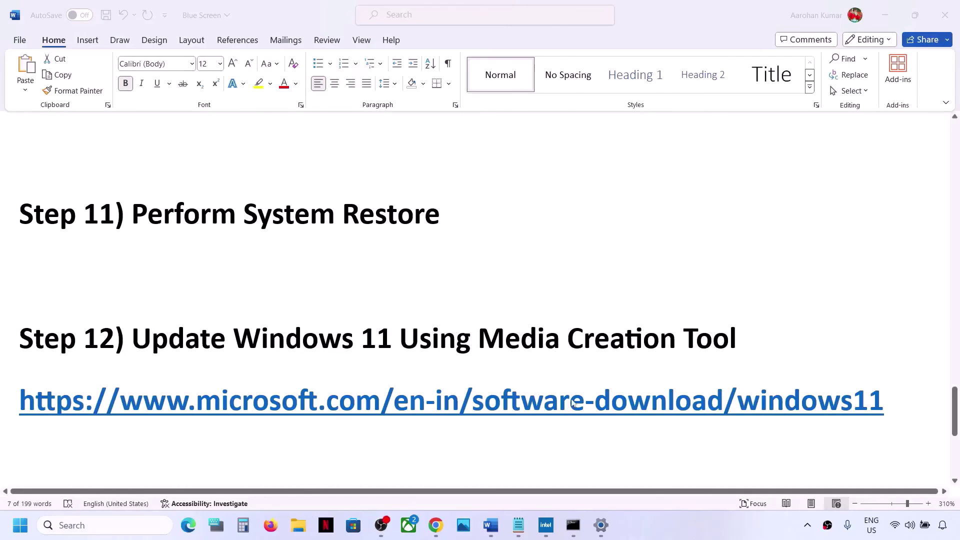
Review Step 13 on clean installing Windows 11 with a USB flash drive and its red backup note in the Word document
{"action": "scroll", "coordinate": [572, 403], "scroll_direction": "down", "scroll_amount": 5}
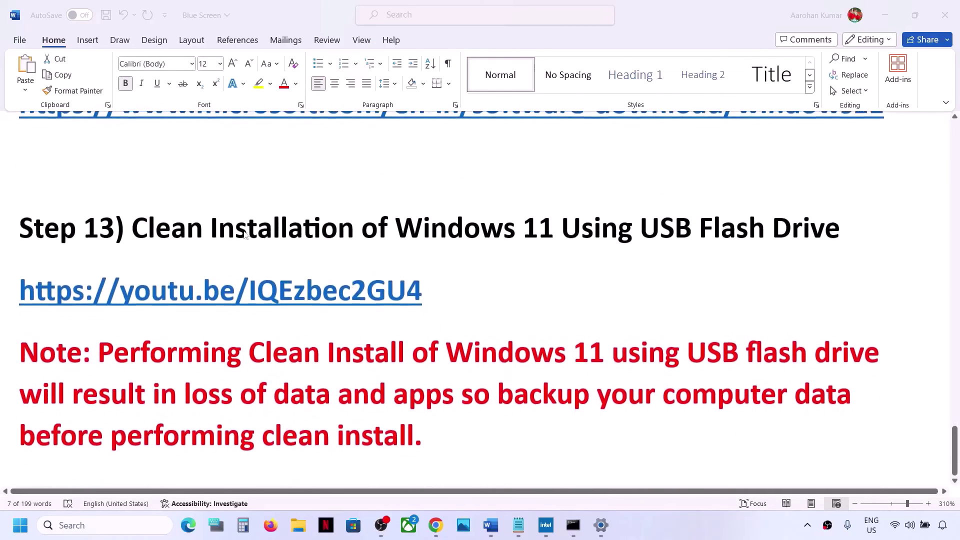
{"action": "left_click", "coordinate": [131, 232]}
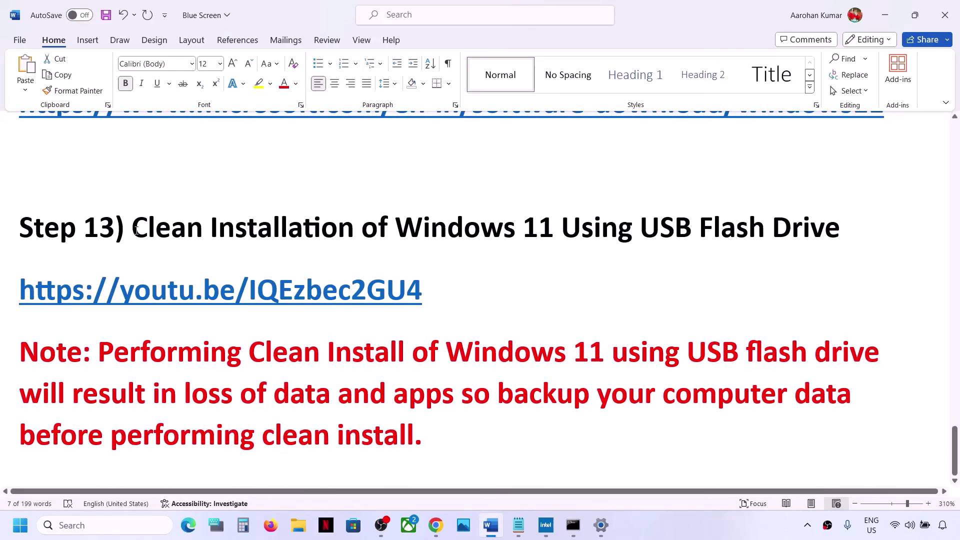
{"action": "left_click_drag", "start_coordinate": [136, 230], "coordinate": [848, 233]}
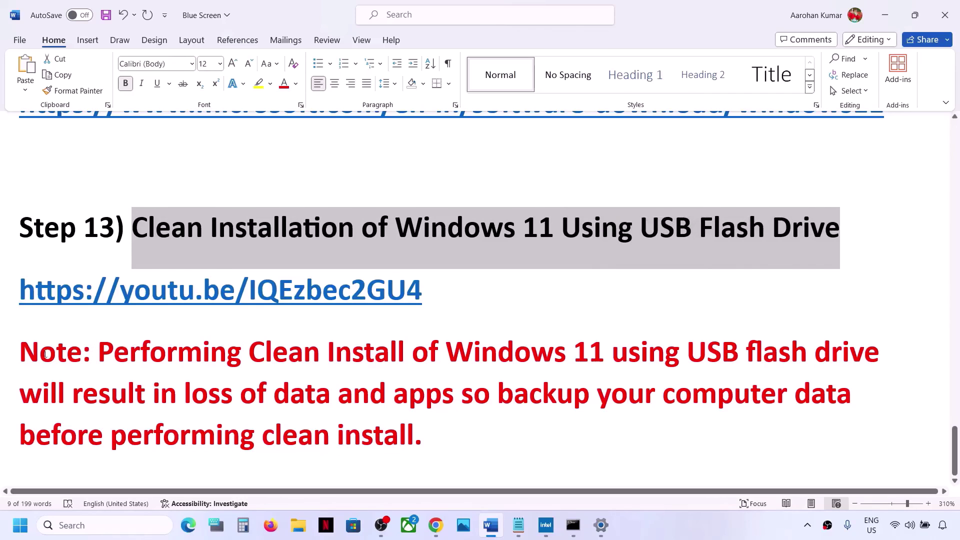
{"action": "left_click_drag", "start_coordinate": [100, 351], "coordinate": [423, 432]}
{"action": "left_click", "coordinate": [662, 533]}
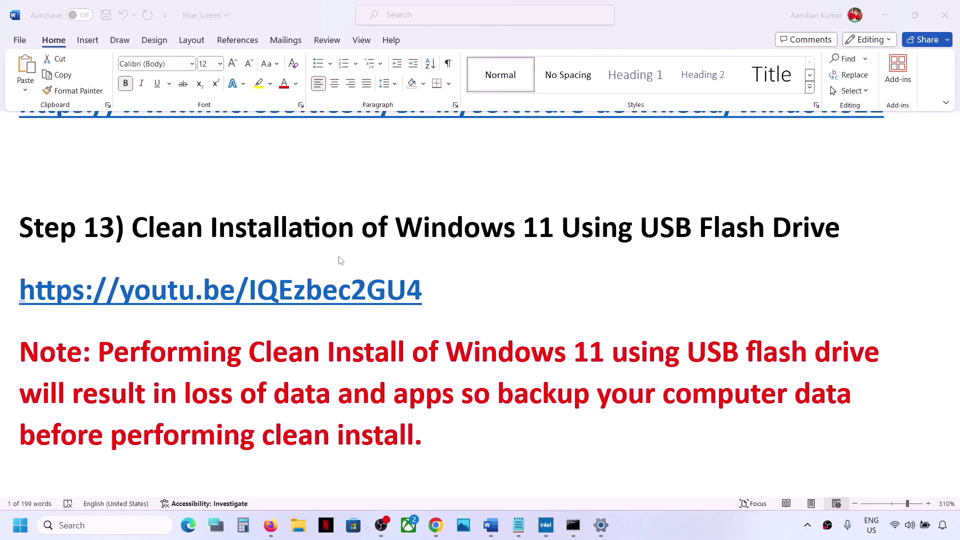
Select the Step 13 video link and check its YouTube search results in Chrome before returning to the Word document
{"action": "triple_click", "coordinate": [440, 295]}
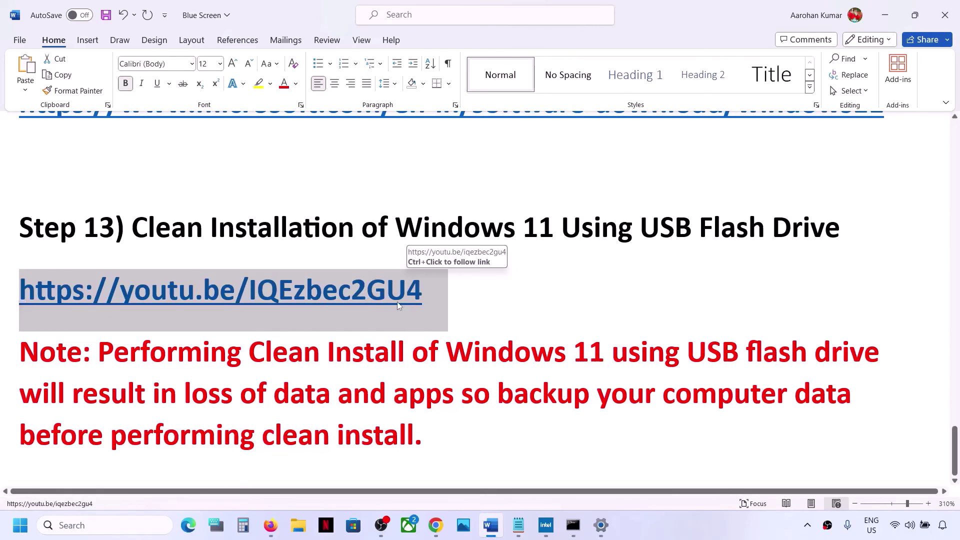
{"action": "left_click", "coordinate": [435, 525]}
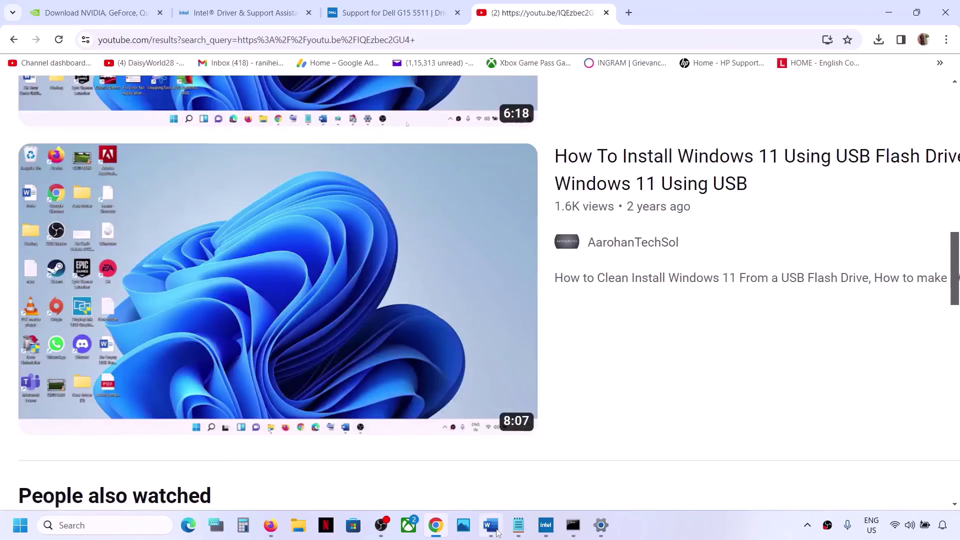
{"action": "mouse_move", "coordinate": [520, 537]}
{"action": "mouse_move", "coordinate": [547, 525]}
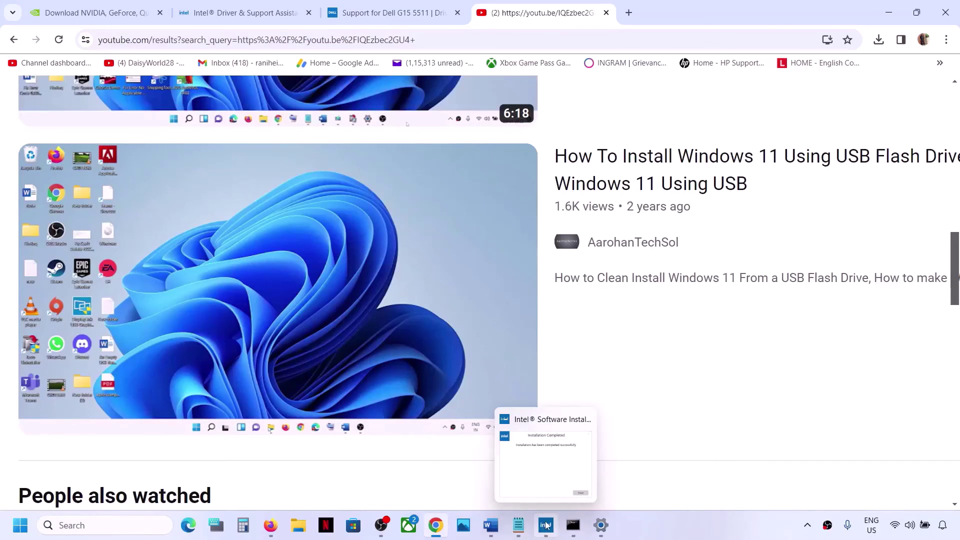
{"action": "left_click", "coordinate": [491, 527]}
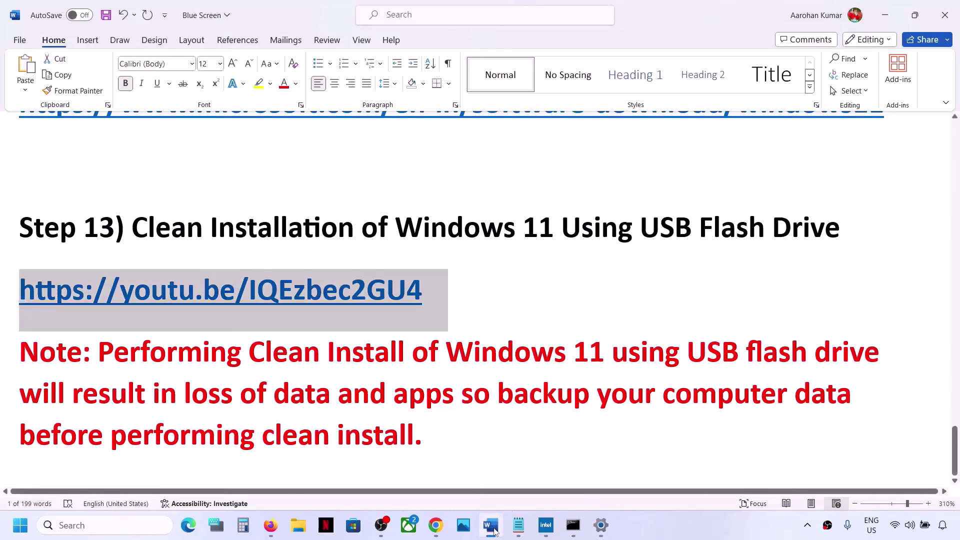